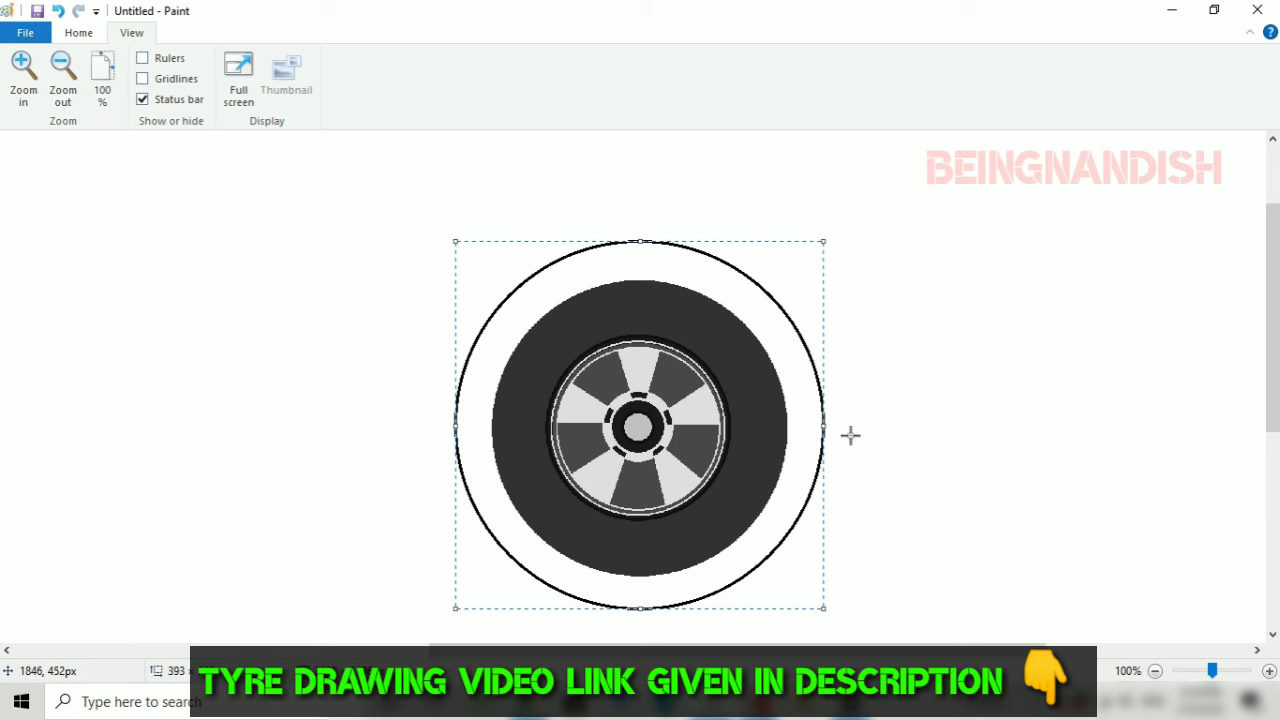
Step: Draw a larger circle about 479 px wide around the wheel and centre it on the existing circle outline
{"action": "left_click", "coordinate": [437, 234]}
{"action": "left_click_drag", "start_coordinate": [418, 204], "coordinate": [866, 640]}
{"action": "mouse_move", "coordinate": [687, 503]}
{"action": "left_mouse_down"}
{"action": "mouse_move", "coordinate": [664, 502]}
{"action": "mouse_move", "coordinate": [681, 497]}
{"action": "left_mouse_up"}
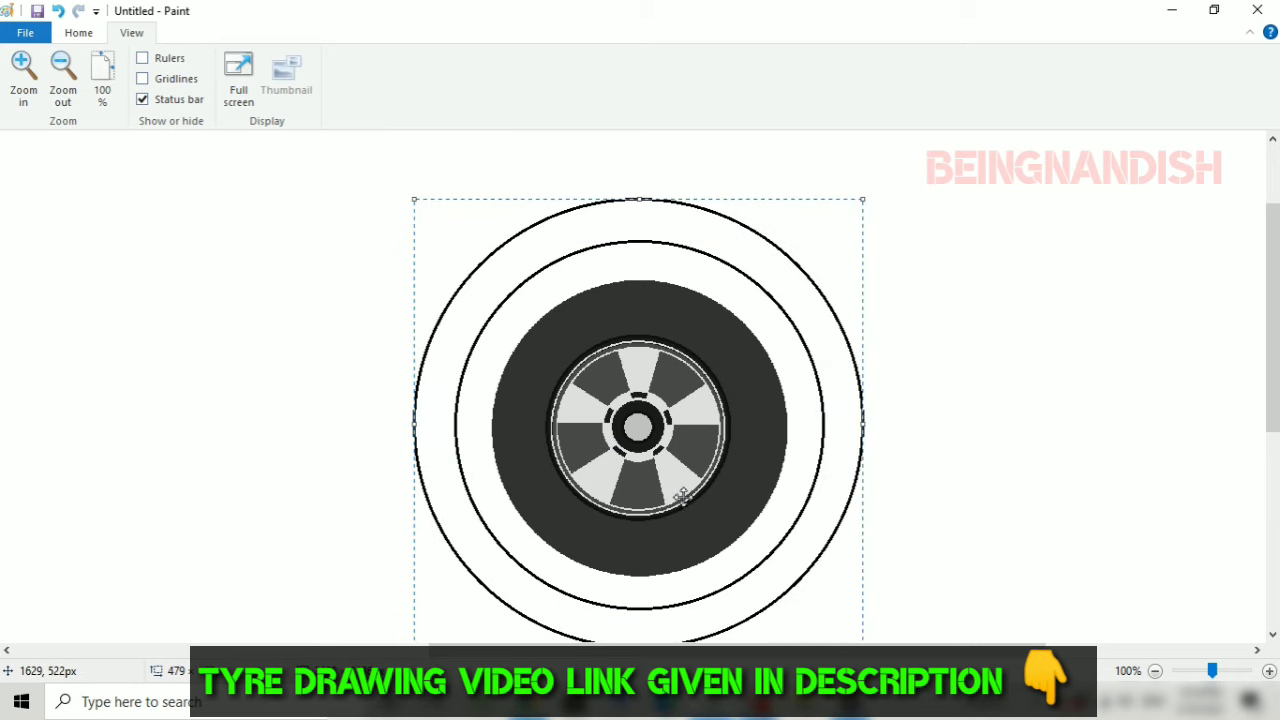
Step: Erase the lower halves of both circle outlines around the wheel, leaving two fender arcs above it
{"action": "left_click", "coordinate": [982, 436]}
{"action": "left_click", "coordinate": [80, 34]}
{"action": "left_click", "coordinate": [229, 92]}
{"action": "left_click_drag", "start_coordinate": [864, 439], "coordinate": [824, 439]}
{"action": "left_click_drag", "start_coordinate": [457, 448], "coordinate": [415, 448]}
{"action": "left_click", "coordinate": [715, 79]}
{"action": "left_click", "coordinate": [251, 67]}
{"action": "left_click", "coordinate": [472, 500]}
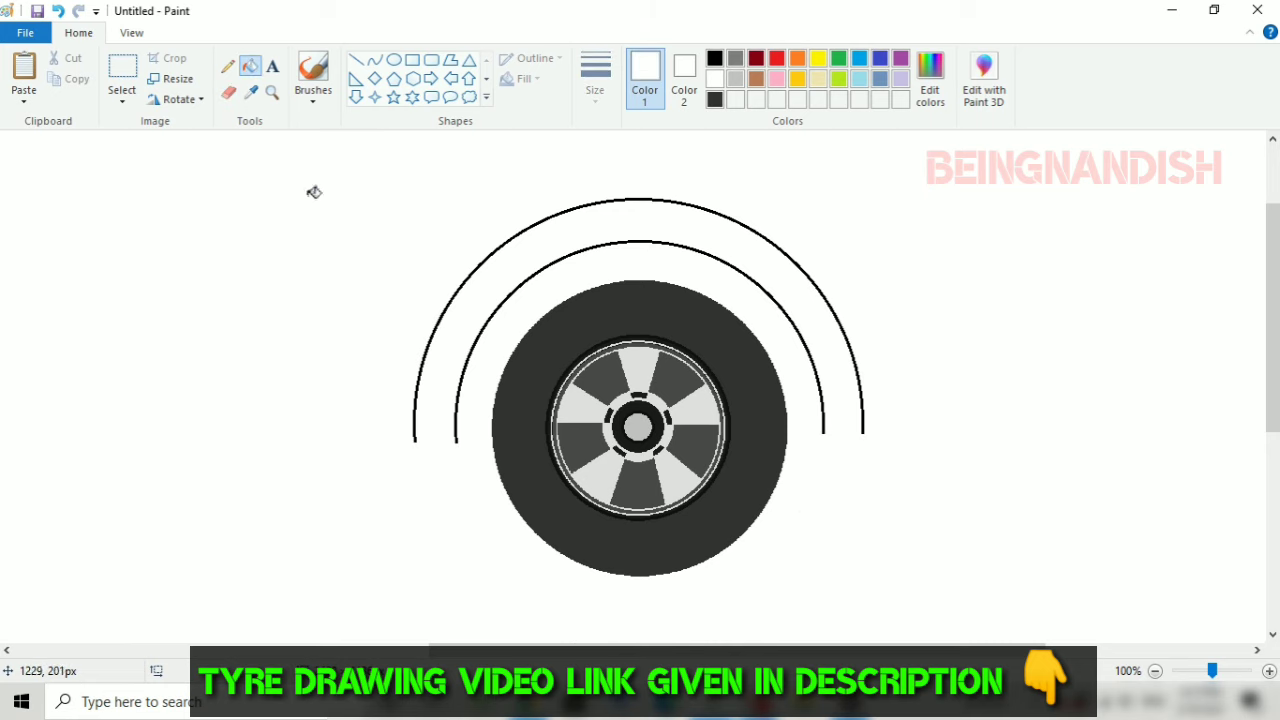
Step: Draw a thin black circle about 438 px wide centred between the two fender arcs
{"action": "left_click", "coordinate": [715, 58]}
{"action": "left_click", "coordinate": [394, 60]}
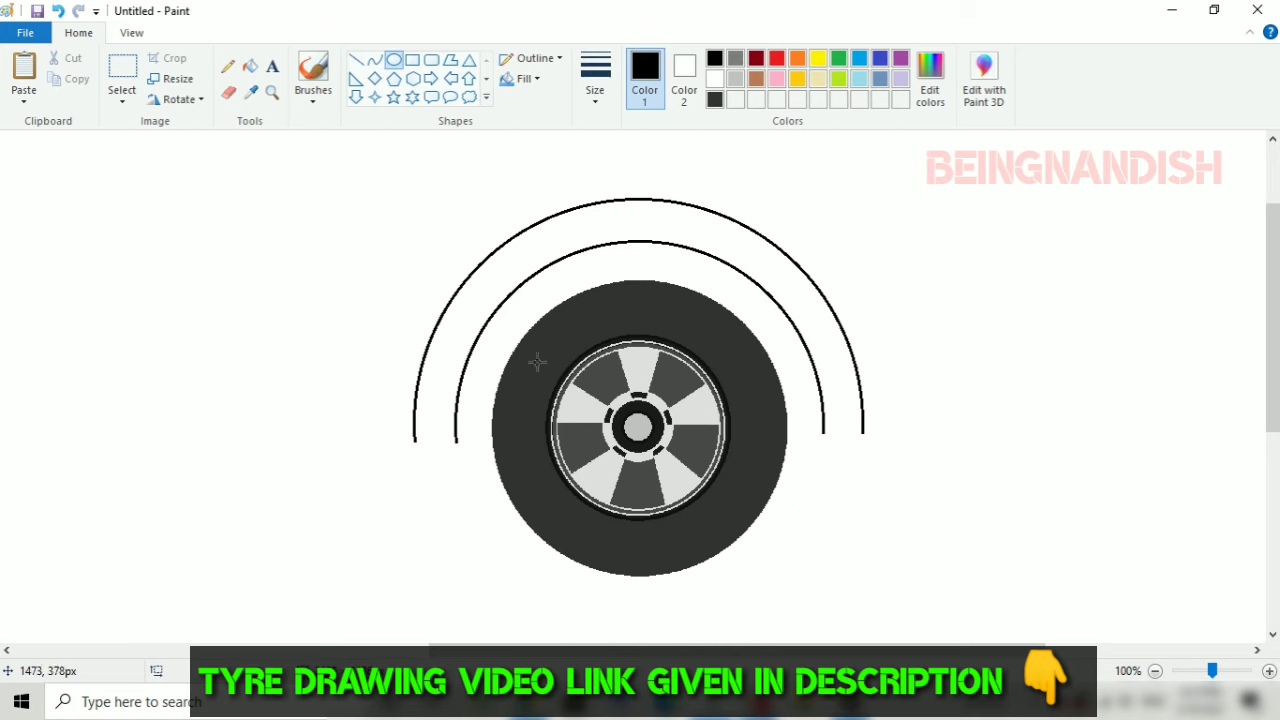
{"action": "left_click_drag", "start_coordinate": [425, 209], "coordinate": [863, 649]}
{"action": "left_click_drag", "start_coordinate": [863, 436], "coordinate": [840, 436]}
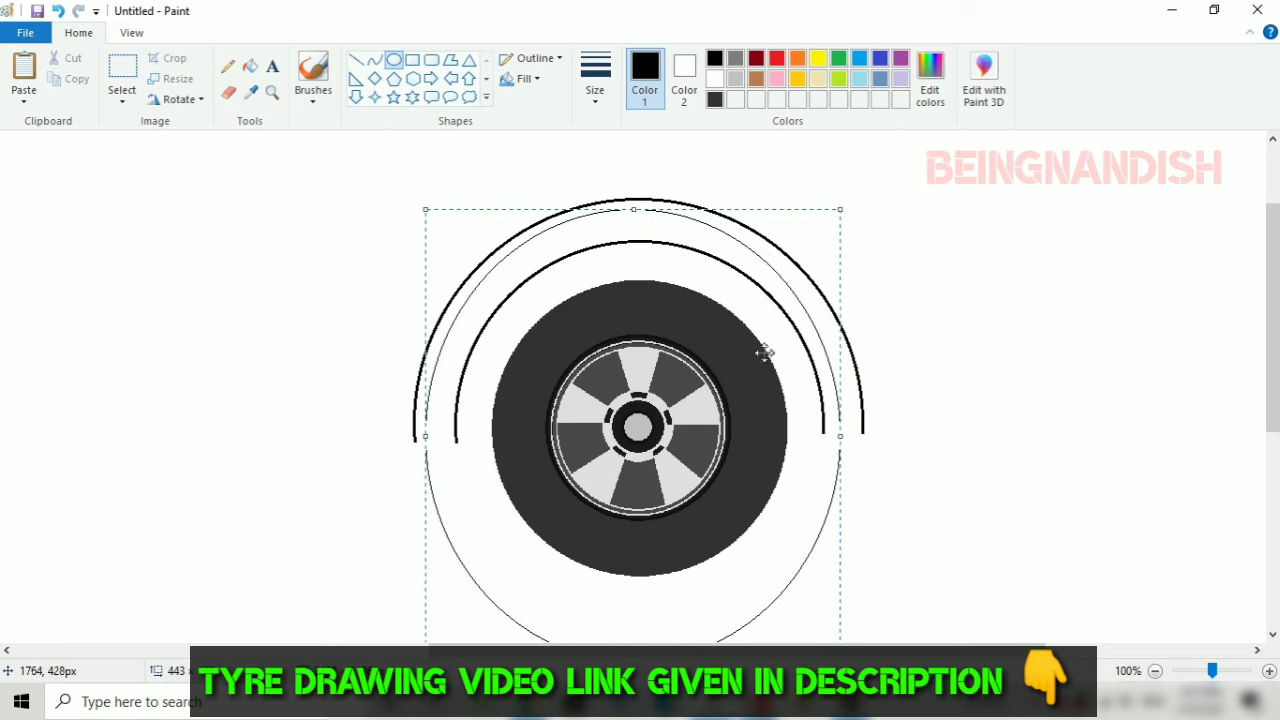
{"action": "left_click_drag", "start_coordinate": [764, 352], "coordinate": [776, 364]}
{"action": "left_click_drag", "start_coordinate": [852, 448], "coordinate": [846, 446]}
{"action": "left_click_drag", "start_coordinate": [440, 444], "coordinate": [438, 444]}
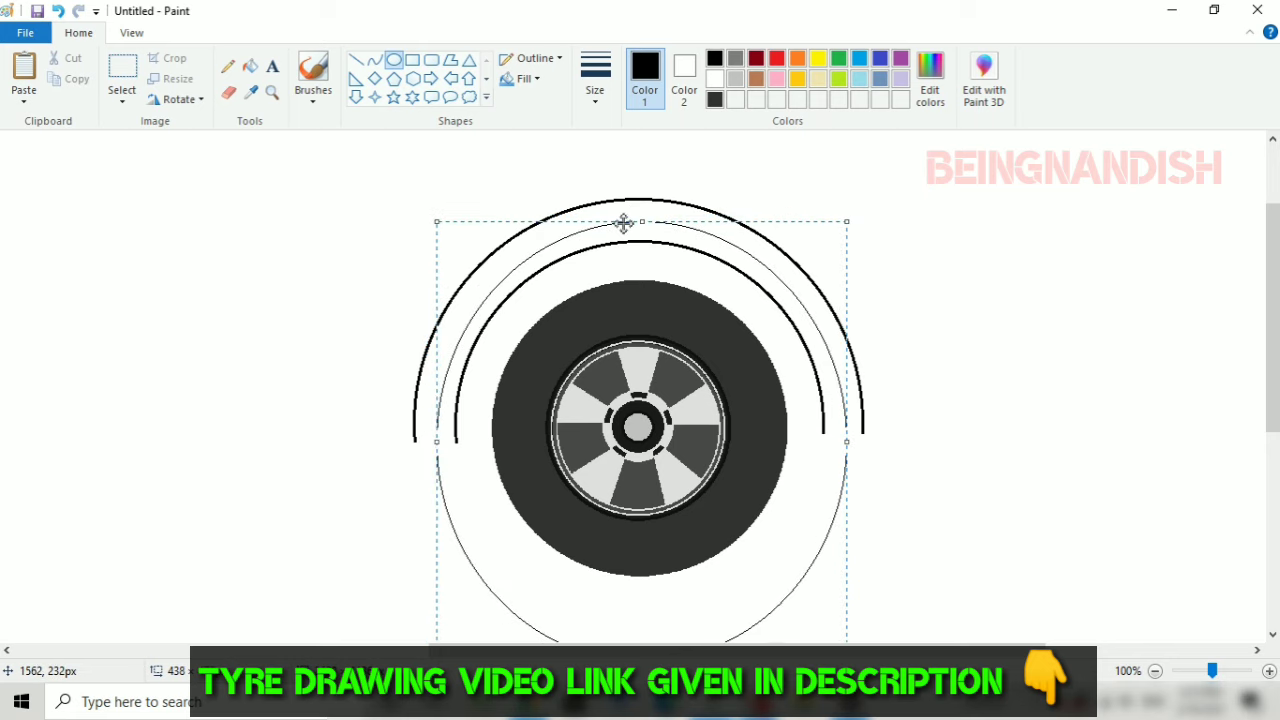
{"action": "left_click_drag", "start_coordinate": [643, 222], "coordinate": [643, 221]}
{"action": "left_click_drag", "start_coordinate": [654, 317], "coordinate": [651, 317]}
{"action": "left_click", "coordinate": [595, 177]}
Step: Erase the lower half of the thin circle below the ends of the fender arcs
{"action": "left_click", "coordinate": [228, 93]}
{"action": "left_click_drag", "start_coordinate": [431, 446], "coordinate": [436, 473]}
{"action": "left_click_drag", "start_coordinate": [865, 465], "coordinate": [800, 595]}
{"action": "scroll", "coordinate": [440, 352], "scroll_direction": "down", "scroll_amount": 3}
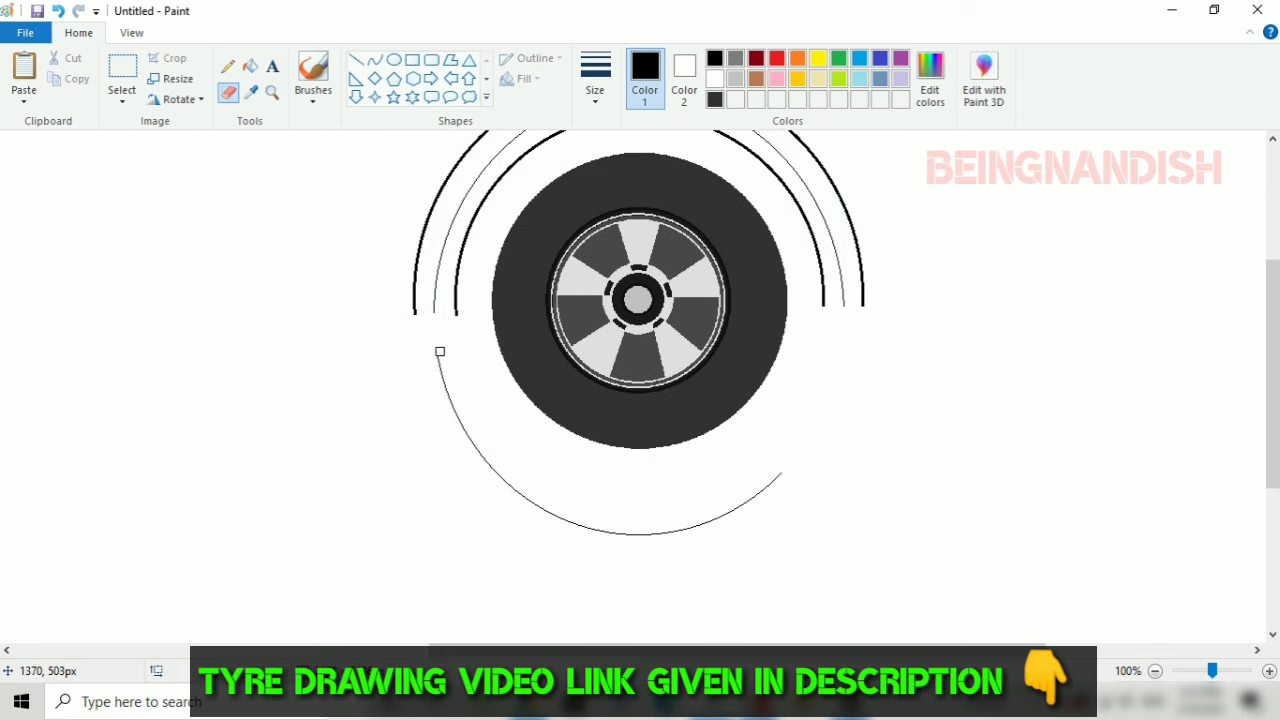
Step: Select the wheel together with its three fender arcs and place it on the ground line as the rear wheel
{"action": "left_click", "coordinate": [131, 32]}
{"action": "left_click", "coordinate": [63, 71]}
{"action": "left_click", "coordinate": [78, 32]}
{"action": "left_click", "coordinate": [122, 80]}
{"action": "left_click_drag", "start_coordinate": [606, 200], "coordinate": [840, 403]}
{"action": "mouse_move", "coordinate": [756, 341]}
{"action": "left_mouse_down"}
{"action": "mouse_move", "coordinate": [790, 381]}
{"action": "mouse_move", "coordinate": [791, 455]}
{"action": "left_mouse_up"}
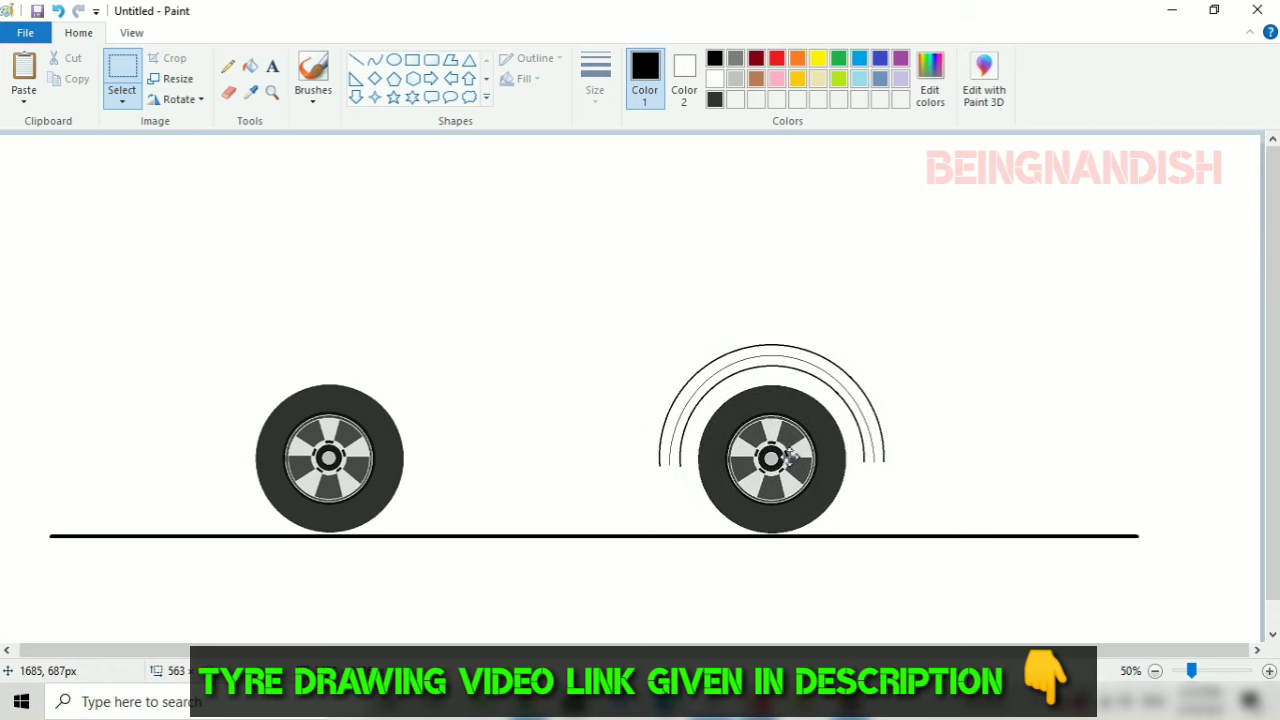
Step: Draw a horizontal black line from the rear fender's inner arc to just behind the front wheel
{"action": "left_click", "coordinate": [356, 60]}
{"action": "left_click", "coordinate": [595, 80]}
{"action": "left_click", "coordinate": [620, 171]}
{"action": "left_click_drag", "start_coordinate": [682, 466], "coordinate": [466, 485]}
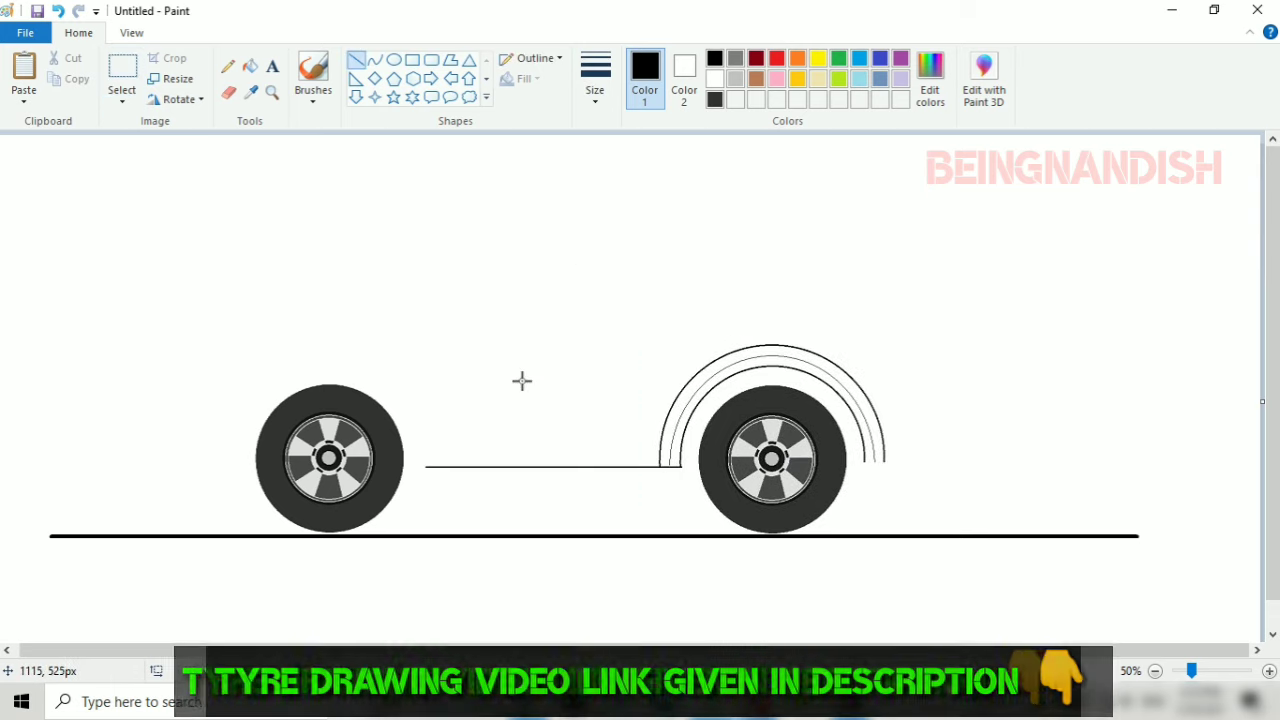
Step: Draw a curve about 216 × 210 px from above the front wheel down to the front end of the horizontal body line
{"action": "left_click", "coordinate": [131, 32]}
{"action": "left_click", "coordinate": [23, 71]}
{"action": "scroll", "coordinate": [432, 290], "scroll_direction": "right", "scroll_amount": 5}
{"action": "left_click_drag", "start_coordinate": [389, 224], "coordinate": [598, 416]}
{"action": "key", "text": "ctrl+z"}
{"action": "left_click", "coordinate": [78, 32]}
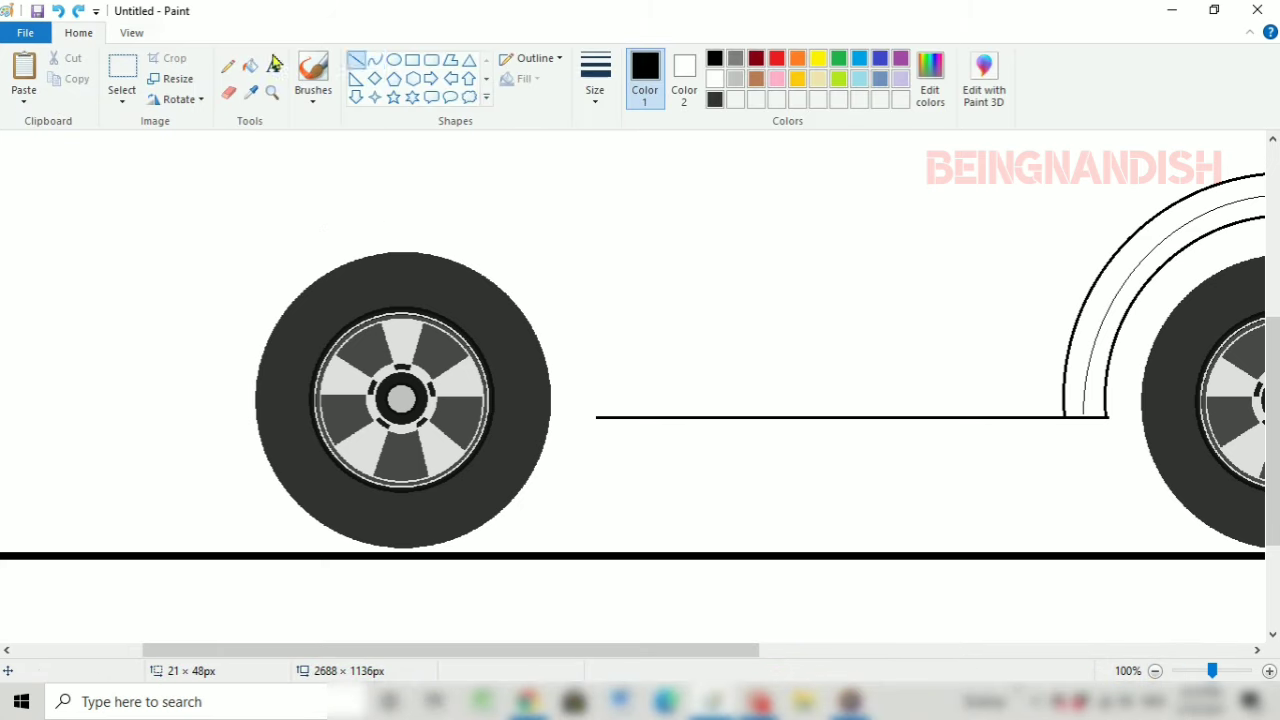
{"action": "left_click", "coordinate": [375, 60]}
{"action": "mouse_move", "coordinate": [394, 225]}
{"action": "left_mouse_down"}
{"action": "mouse_move", "coordinate": [543, 380]}
{"action": "mouse_move", "coordinate": [598, 416]}
{"action": "left_mouse_up"}
{"action": "mouse_move", "coordinate": [544, 287]}
{"action": "left_mouse_down"}
{"action": "mouse_move", "coordinate": [506, 223]}
{"action": "mouse_move", "coordinate": [537, 246]}
{"action": "left_mouse_up"}
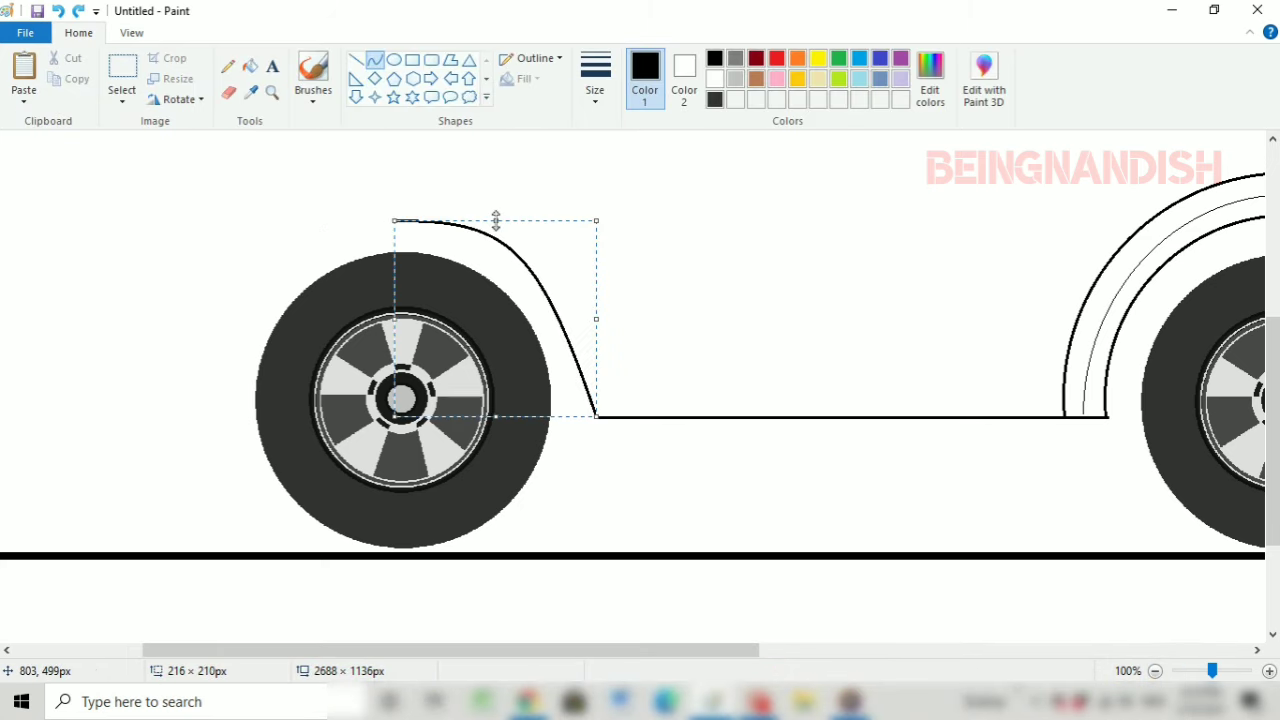
Step: Complete the front fender with an outer curve behind the wheel and inner and outer curves sloping down ahead of it
{"action": "scroll", "coordinate": [440, 270], "scroll_direction": "up", "scroll_amount": 2}
{"action": "left_click_drag", "start_coordinate": [394, 314], "coordinate": [626, 497]}
{"action": "mouse_move", "coordinate": [505, 400]}
{"action": "left_mouse_down"}
{"action": "mouse_move", "coordinate": [518, 305]}
{"action": "mouse_move", "coordinate": [560, 329]}
{"action": "mouse_move", "coordinate": [408, 453]}
{"action": "left_mouse_up"}
{"action": "scroll", "coordinate": [560, 349], "scroll_direction": "left", "scroll_amount": 3}
{"action": "left_click_drag", "start_coordinate": [440, 400], "coordinate": [486, 343]}
{"action": "left_click_drag", "start_coordinate": [562, 314], "coordinate": [388, 409]}
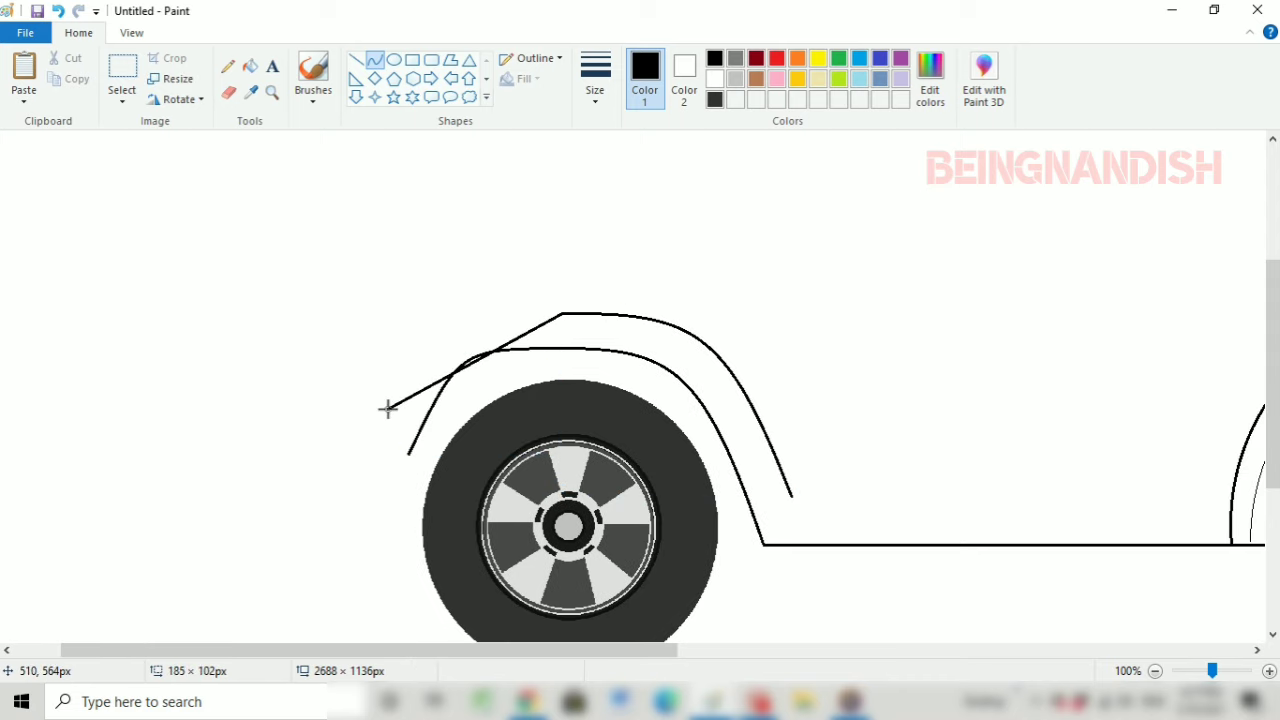
{"action": "left_click_drag", "start_coordinate": [448, 341], "coordinate": [476, 316]}
{"action": "left_click", "coordinate": [704, 295]}
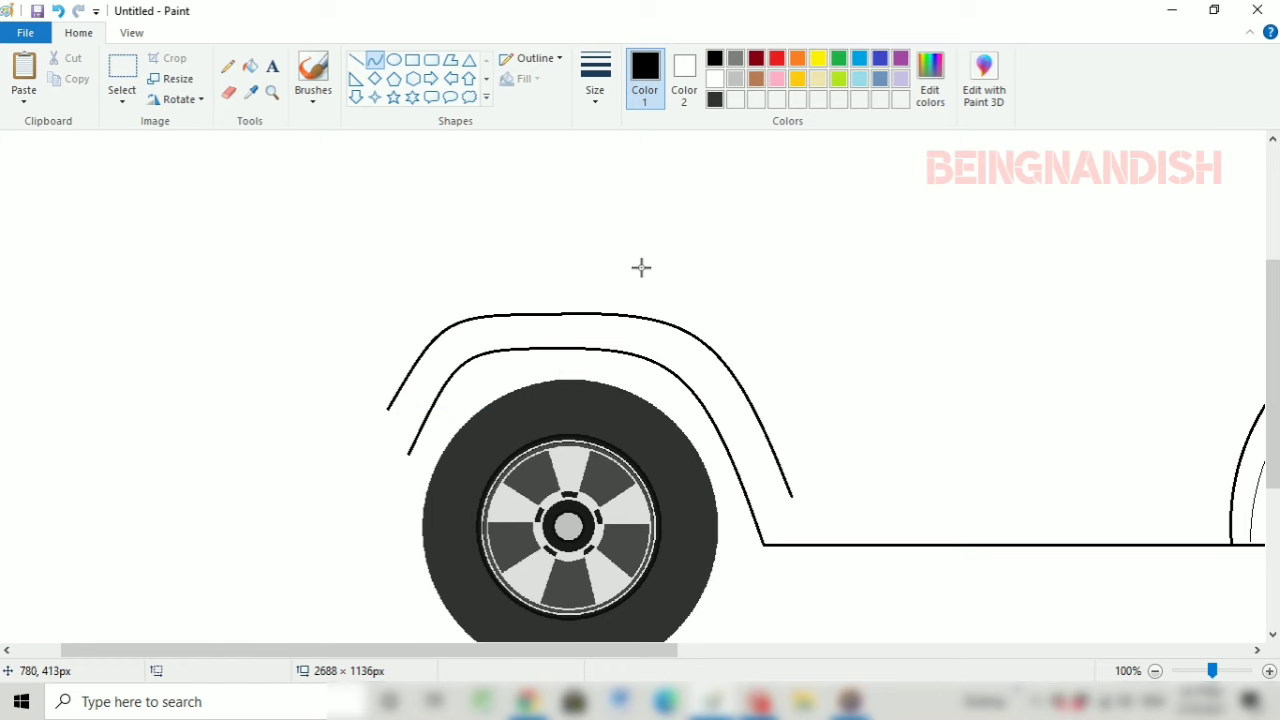
Step: Outline the angular front bumper with lines from the outer fender edge around to below the inner fender edge
{"action": "mouse_move", "coordinate": [568, 650]}
{"action": "left_mouse_down"}
{"action": "mouse_move", "coordinate": [694, 660]}
{"action": "mouse_move", "coordinate": [551, 669]}
{"action": "left_mouse_up"}
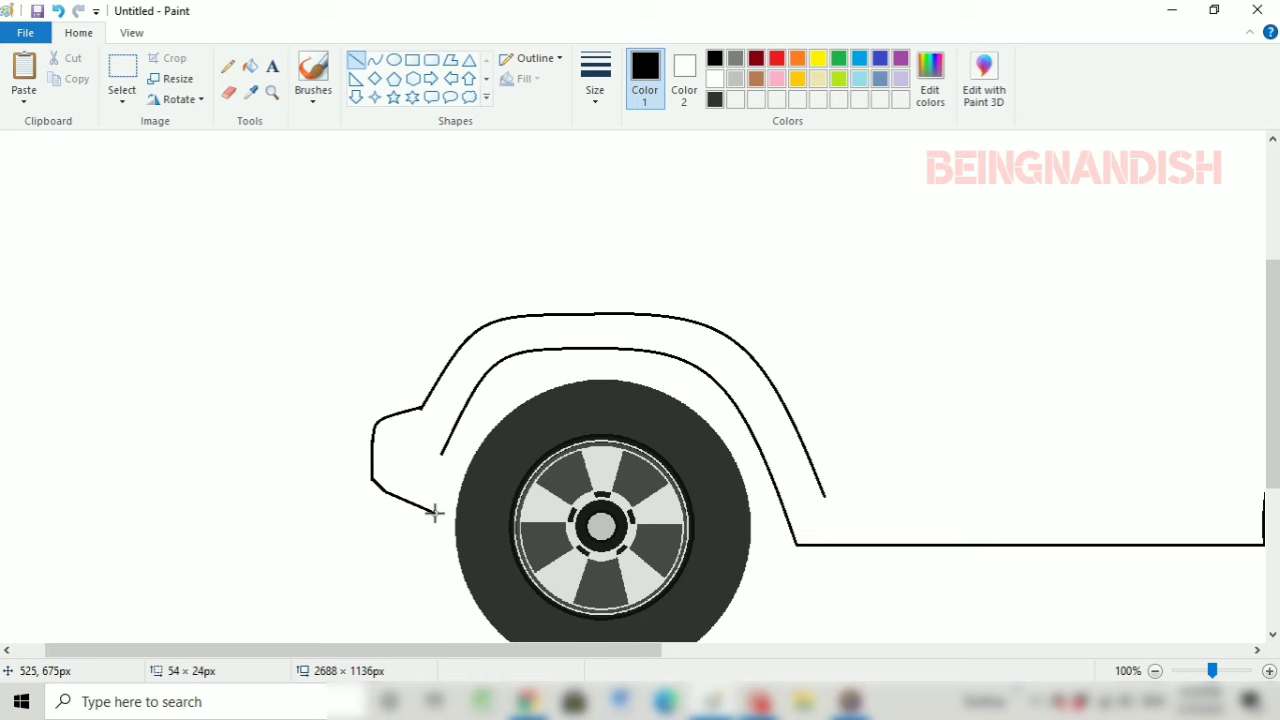
{"action": "left_click_drag", "start_coordinate": [431, 510], "coordinate": [434, 511]}
Step: Erase the straight joint between the inner fender edge and the bumper's lower corner and replace it with a smooth curve
{"action": "left_click", "coordinate": [131, 33]}
{"action": "left_click", "coordinate": [23, 77]}
{"action": "left_click", "coordinate": [78, 33]}
{"action": "left_click", "coordinate": [229, 93]}
{"action": "left_click_drag", "start_coordinate": [290, 650], "coordinate": [396, 650]}
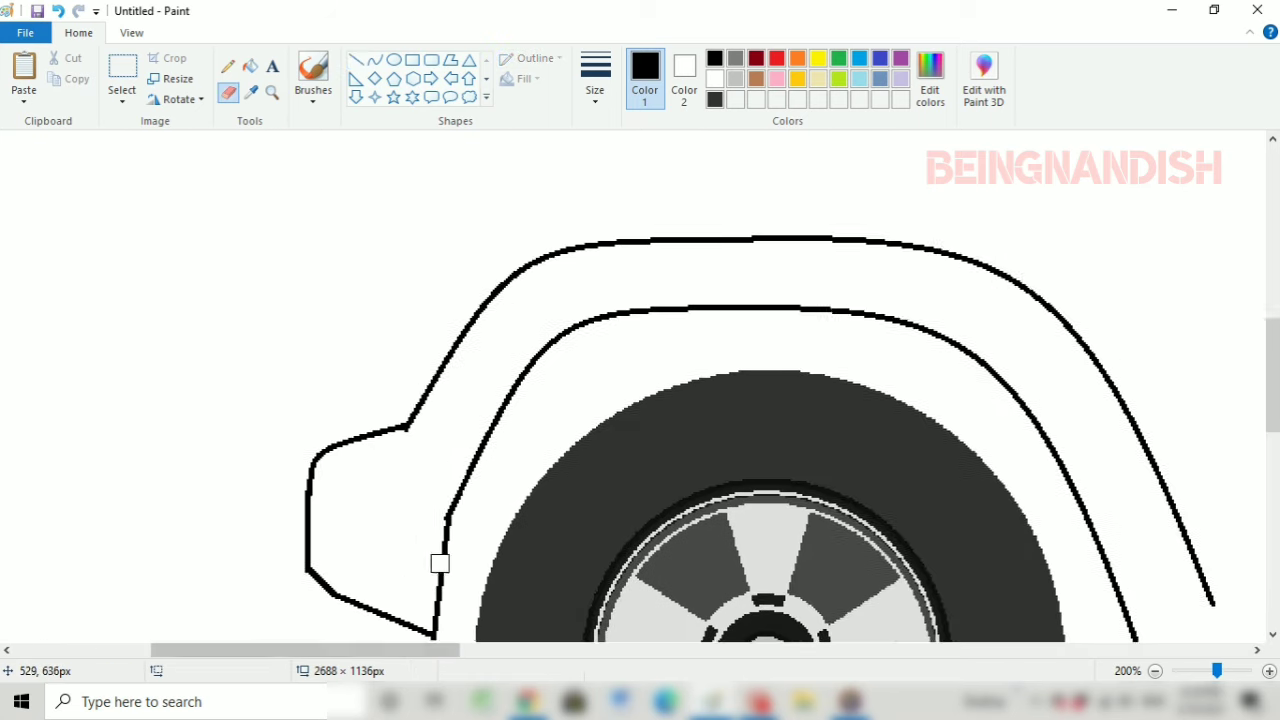
{"action": "scroll", "coordinate": [437, 563], "scroll_direction": "down", "scroll_amount": 1}
{"action": "left_click_drag", "start_coordinate": [460, 370], "coordinate": [442, 485]}
{"action": "left_click", "coordinate": [374, 60]}
{"action": "left_click_drag", "start_coordinate": [465, 352], "coordinate": [430, 508]}
{"action": "left_click_drag", "start_coordinate": [451, 394], "coordinate": [437, 491]}
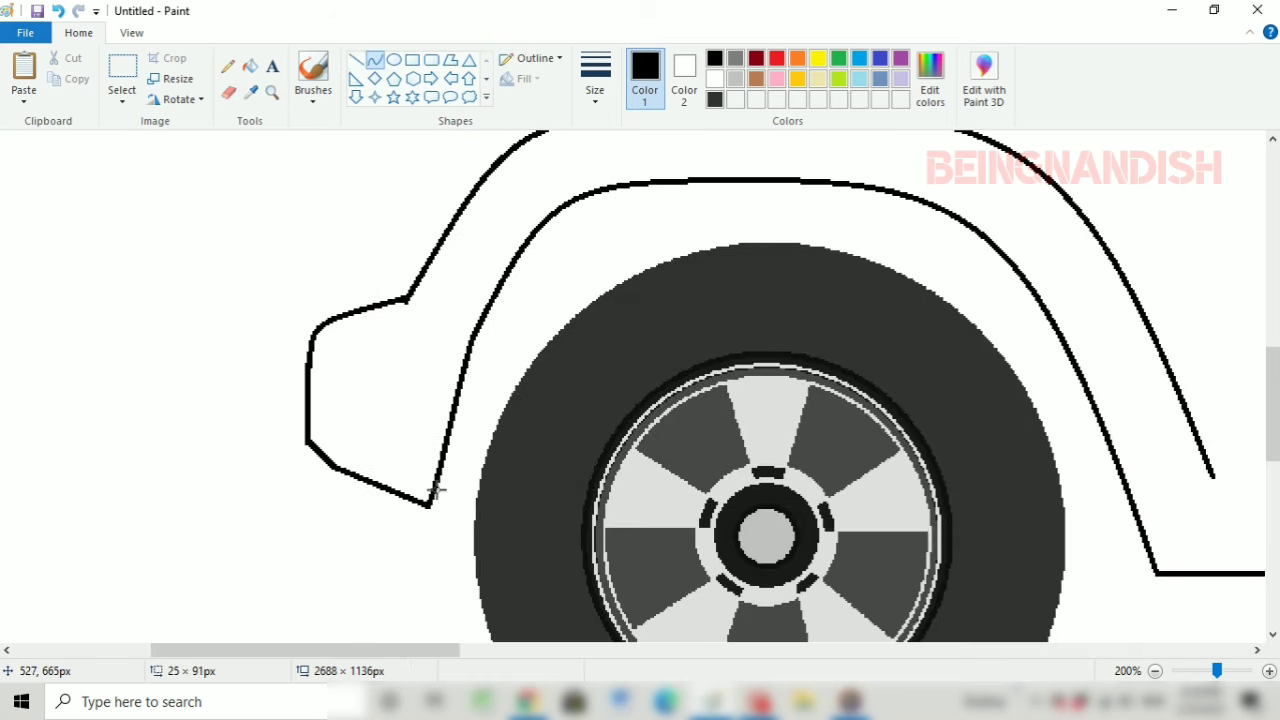
Step: Erase the uneven top of the front fender's outer edge and redraw it as a straight horizontal line
{"action": "scroll", "coordinate": [381, 382], "scroll_direction": "up", "scroll_amount": 1}
{"action": "left_click", "coordinate": [229, 93]}
{"action": "left_click_drag", "start_coordinate": [758, 240], "coordinate": [836, 240]}
{"action": "left_click", "coordinate": [356, 60]}
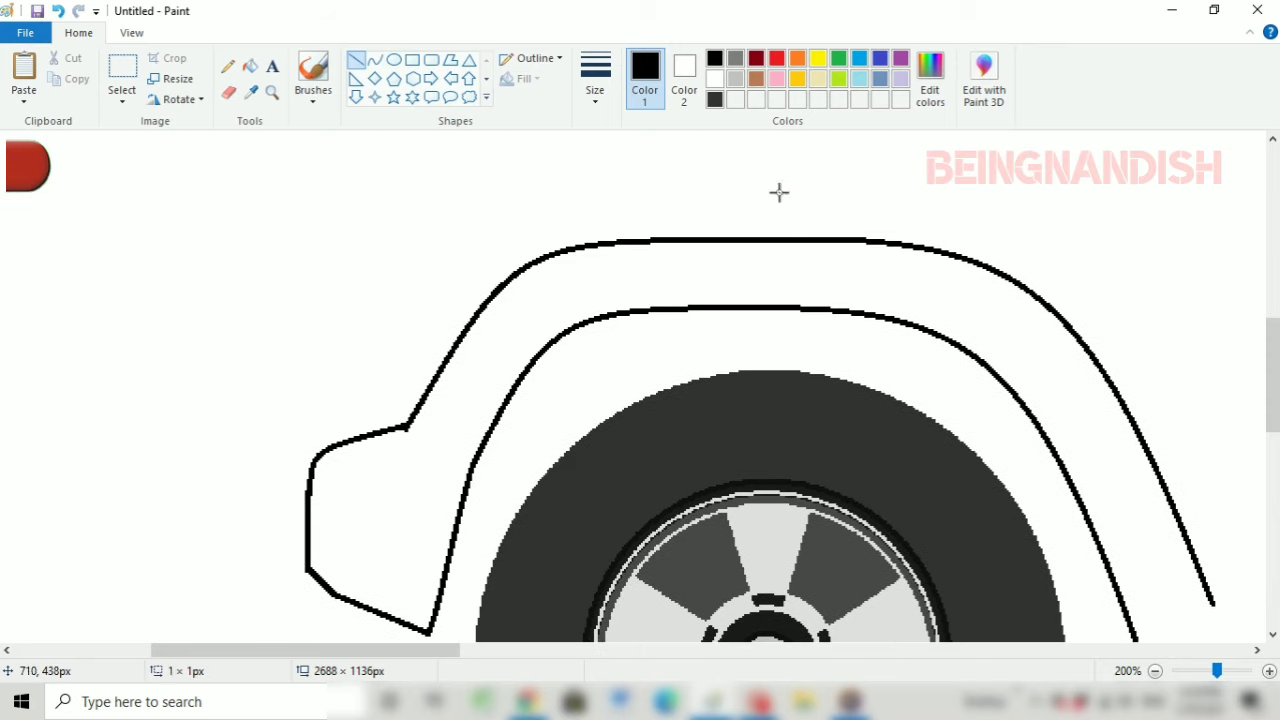
{"action": "left_click_drag", "start_coordinate": [382, 611], "coordinate": [711, 269]}
{"action": "left_click_drag", "start_coordinate": [671, 274], "coordinate": [583, 274]}
{"action": "double_click", "coordinate": [58, 11]}
Step: Set the outline width to the thinnest option
{"action": "left_click", "coordinate": [595, 90]}
{"action": "left_click", "coordinate": [640, 137]}
{"action": "left_click_drag", "start_coordinate": [394, 614], "coordinate": [721, 271]}
{"action": "left_click_drag", "start_coordinate": [651, 291], "coordinate": [563, 284]}
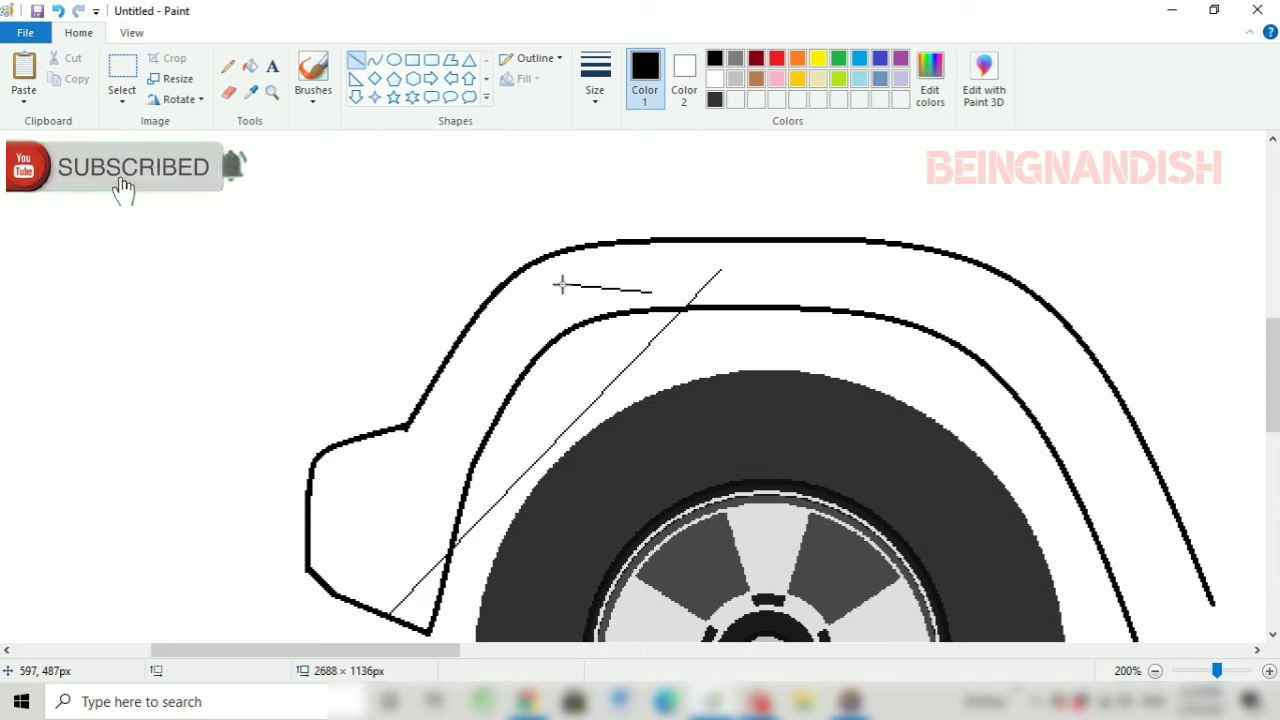
{"action": "left_click", "coordinate": [375, 60]}
{"action": "left_click_drag", "start_coordinate": [388, 614], "coordinate": [726, 277]}
{"action": "left_click_drag", "start_coordinate": [560, 445], "coordinate": [520, 272]}
{"action": "left_click", "coordinate": [520, 272]}
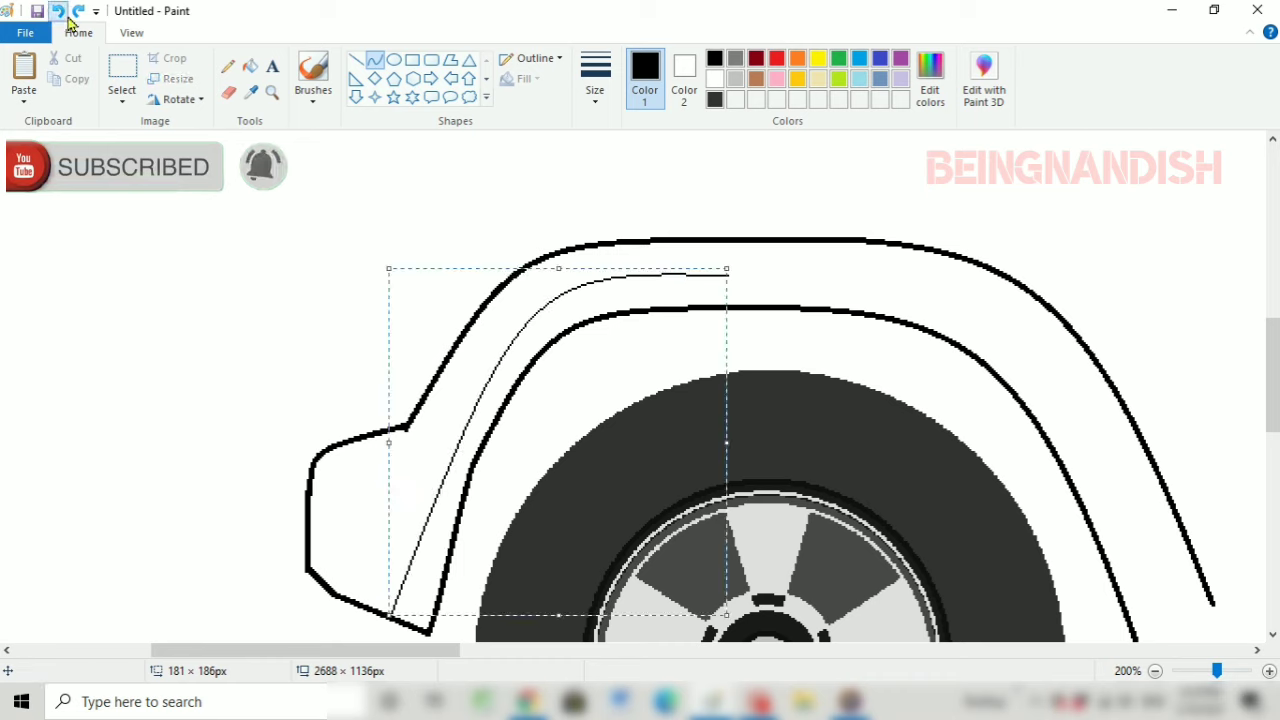
{"action": "left_click", "coordinate": [58, 11]}
Step: Draw a thin contour along the middle of the front fender, from the bumper's lower edge over the wheel to the rear end
{"action": "mouse_move", "coordinate": [446, 435]}
{"action": "left_mouse_down"}
{"action": "mouse_move", "coordinate": [728, 272]}
{"action": "mouse_move", "coordinate": [534, 274]}
{"action": "left_mouse_up"}
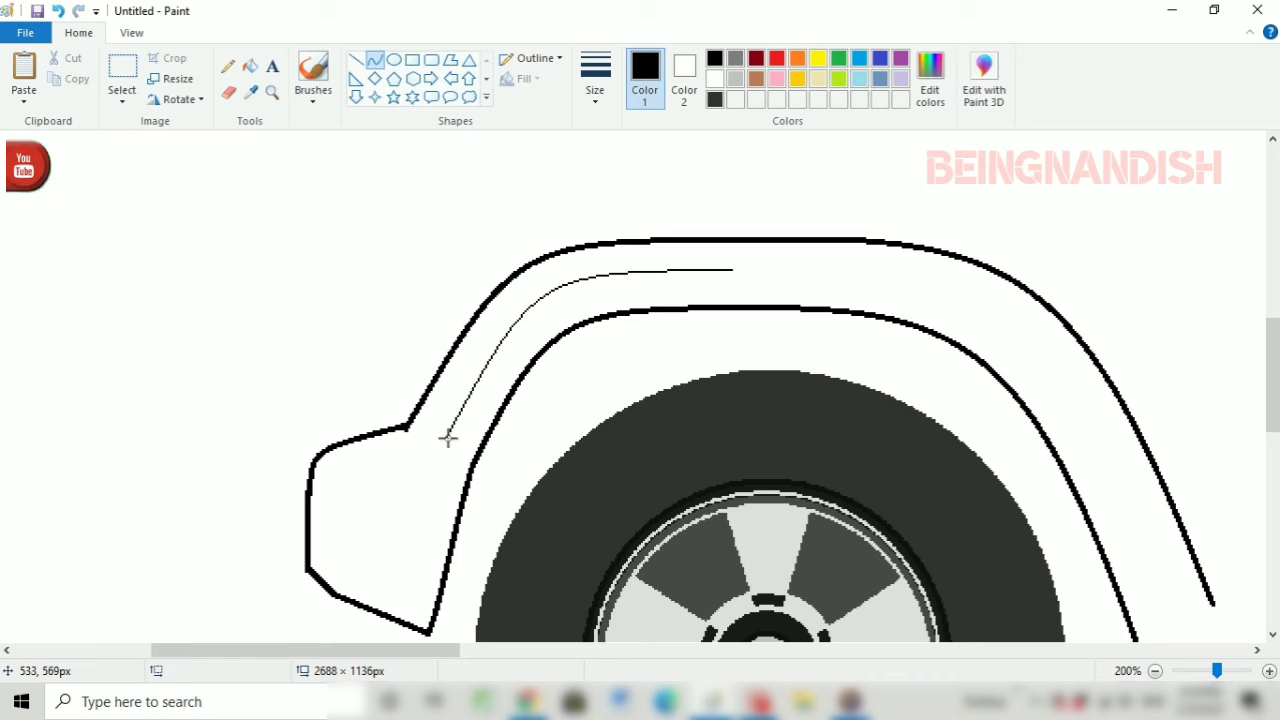
{"action": "left_click_drag", "start_coordinate": [449, 437], "coordinate": [388, 618]}
{"action": "left_click_drag", "start_coordinate": [466, 651], "coordinate": [574, 651]}
{"action": "left_click", "coordinate": [356, 60]}
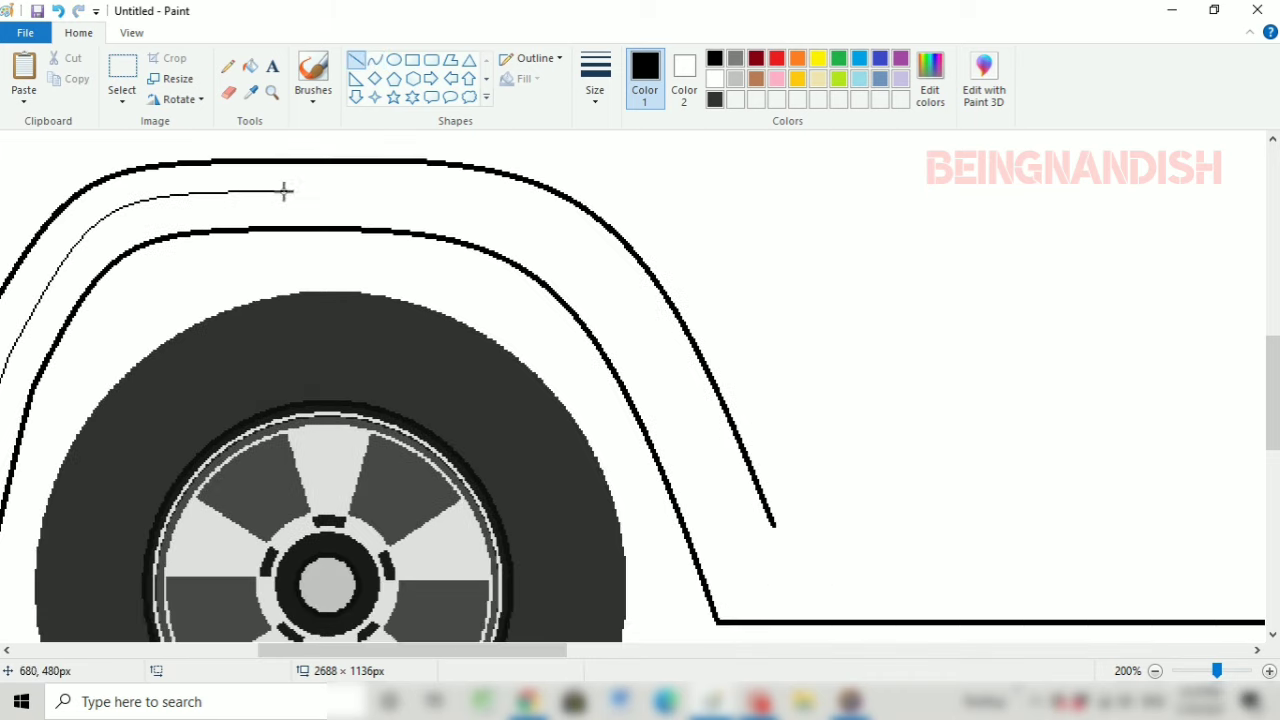
{"action": "left_click", "coordinate": [374, 60]}
{"action": "left_click_drag", "start_coordinate": [474, 217], "coordinate": [726, 526]}
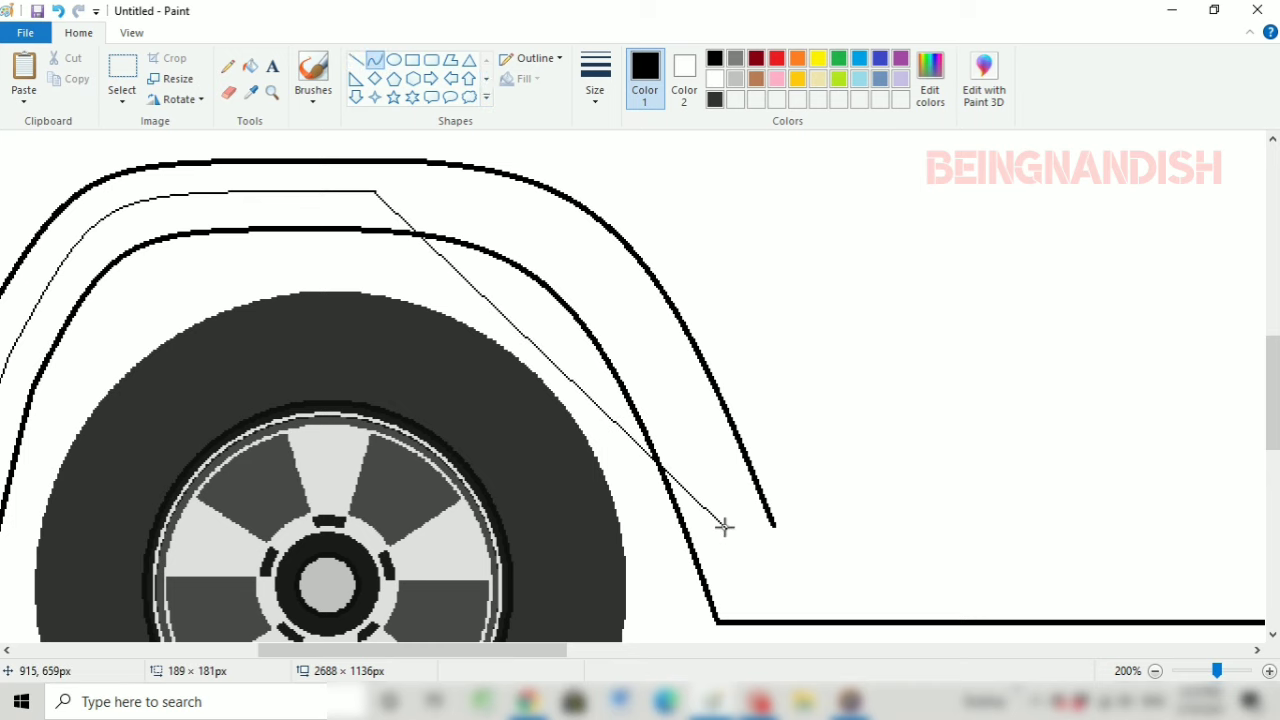
{"action": "left_click_drag", "start_coordinate": [628, 290], "coordinate": [615, 250]}
Step: Draw a lamp on the front bumper from a narrow upright ellipse and a wider ellipse overlapping it
{"action": "left_click", "coordinate": [134, 36]}
{"action": "left_click", "coordinate": [68, 92]}
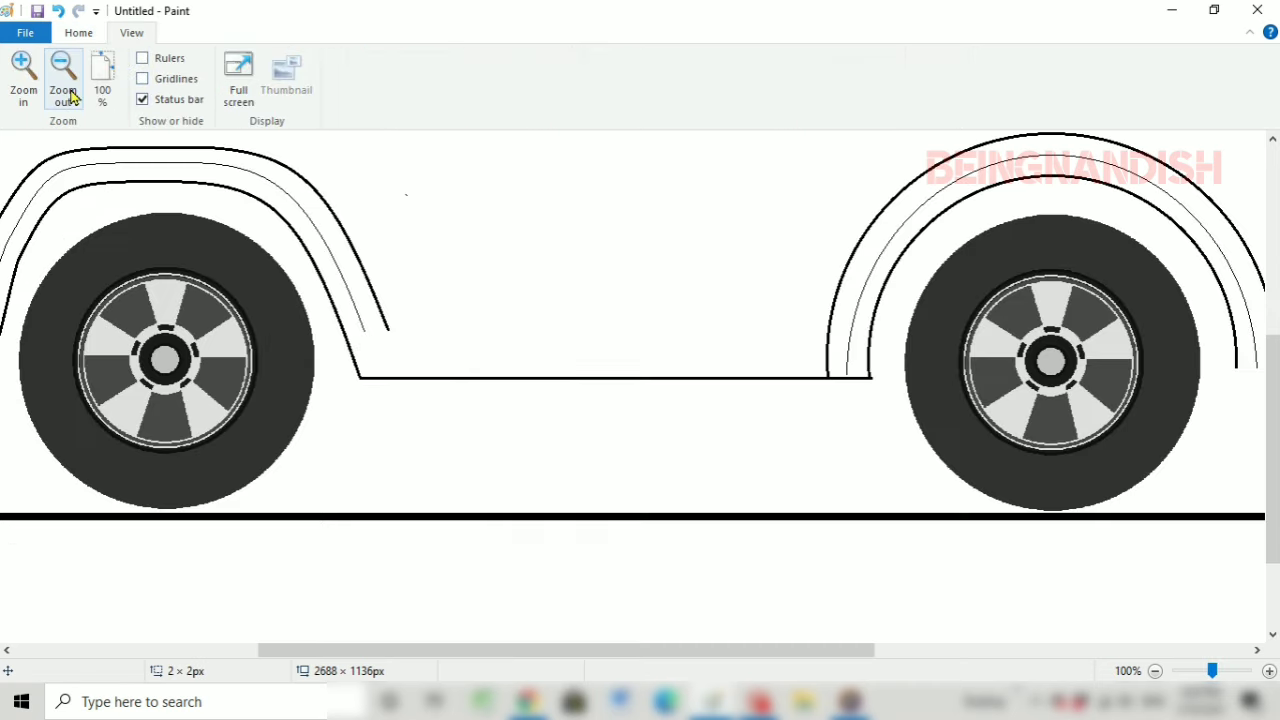
{"action": "scroll", "coordinate": [383, 620], "scroll_direction": "up", "scroll_amount": 1}
{"action": "left_click_drag", "start_coordinate": [383, 650], "coordinate": [321, 656]}
{"action": "scroll", "coordinate": [321, 660], "scroll_direction": "up", "scroll_amount": 1}
{"action": "left_click", "coordinate": [24, 78]}
{"action": "scroll", "coordinate": [150, 300], "scroll_direction": "down", "scroll_amount": 4}
{"action": "left_click", "coordinate": [79, 33]}
{"action": "left_click", "coordinate": [394, 60]}
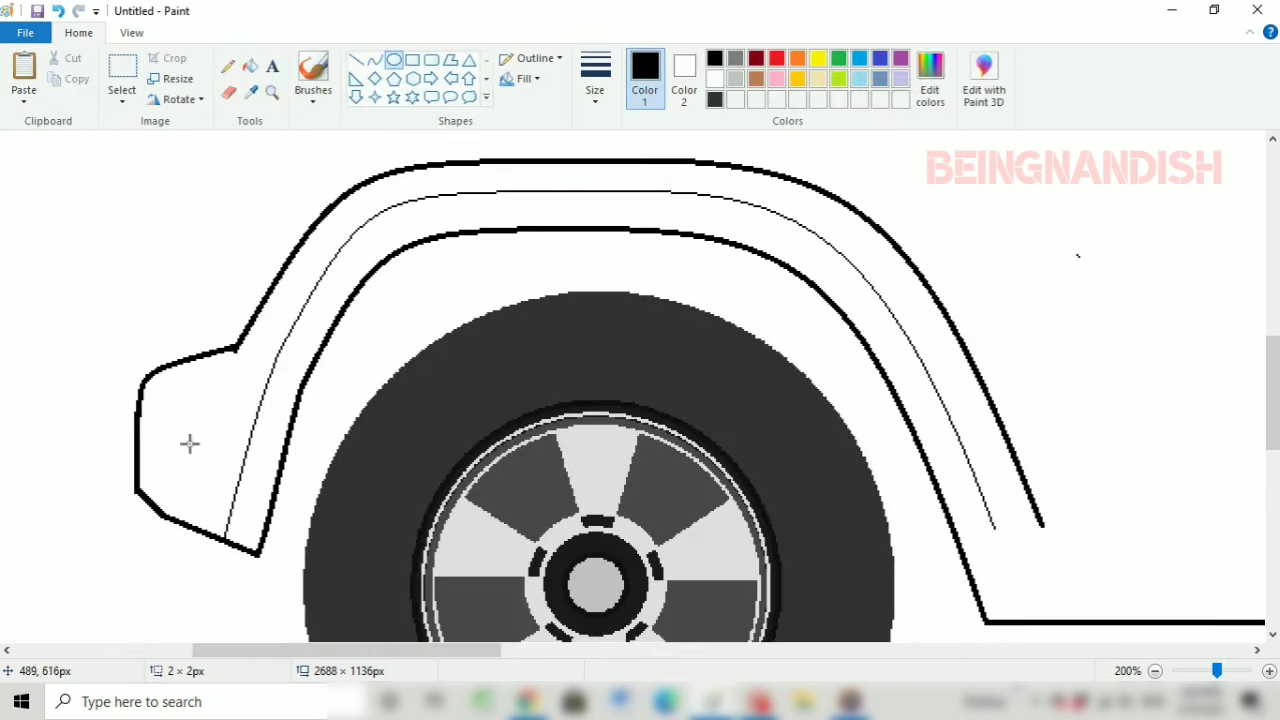
{"action": "left_click_drag", "start_coordinate": [154, 402], "coordinate": [186, 486]}
{"action": "left_click", "coordinate": [237, 411]}
{"action": "left_click_drag", "start_coordinate": [150, 389], "coordinate": [202, 481]}
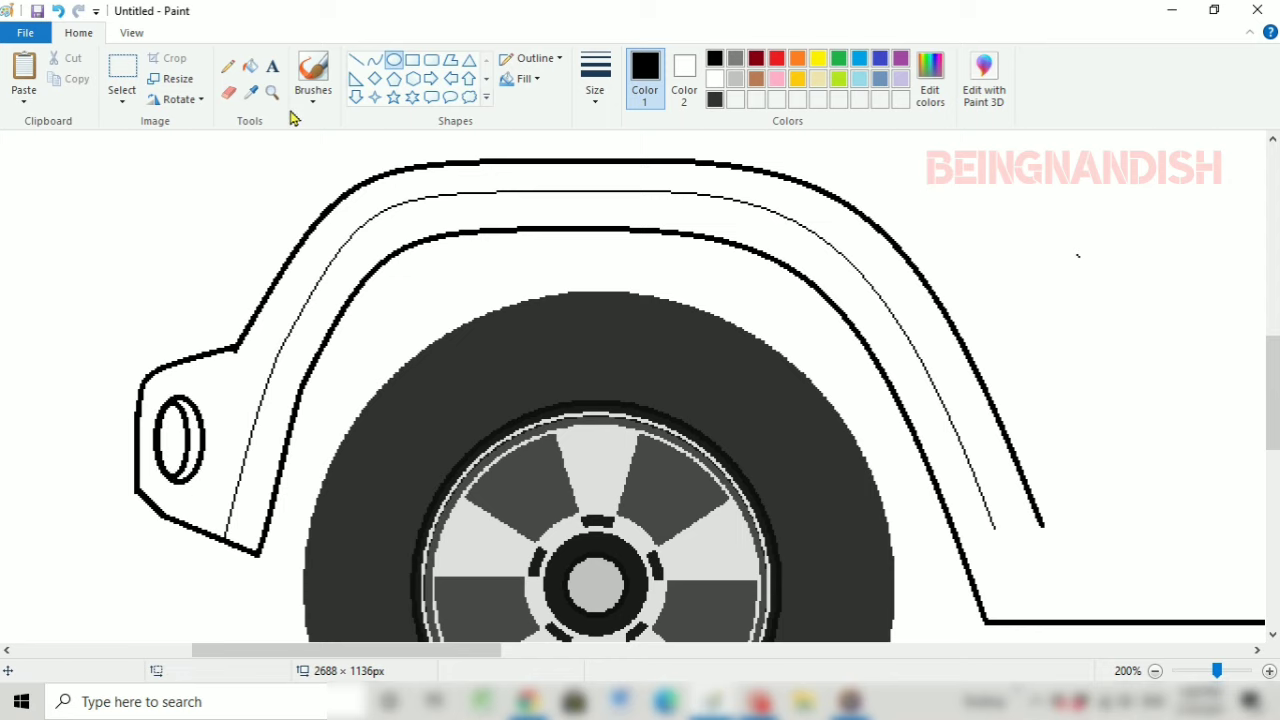
Step: Draw a slanted line from the bumper's upper front corner to the front fender's outer edge
{"action": "left_click", "coordinate": [357, 60]}
{"action": "left_click_drag", "start_coordinate": [148, 376], "coordinate": [262, 302]}
{"action": "left_click", "coordinate": [228, 92]}
{"action": "scroll", "coordinate": [330, 520], "scroll_direction": "up", "scroll_amount": 2}
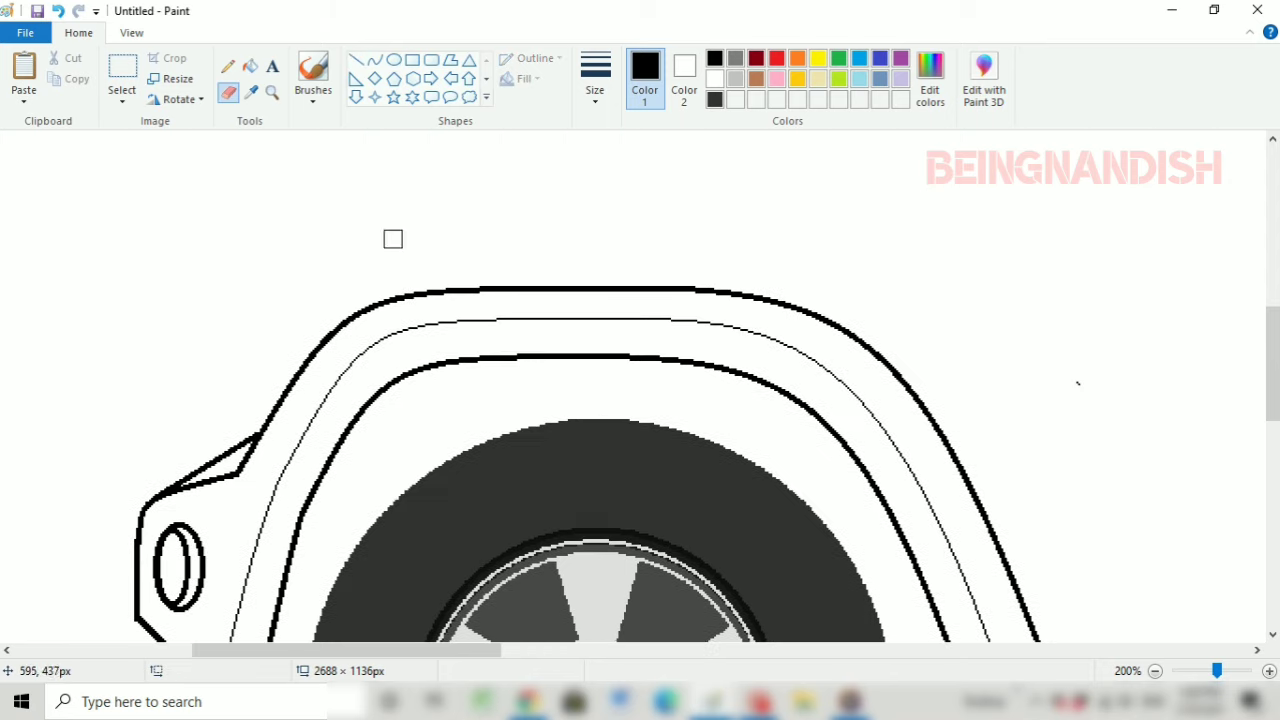
Step: Draw a thick horizontal line across the upper front of the fender, from its outer edge to its inner edge
{"action": "left_click", "coordinate": [357, 60]}
{"action": "left_click", "coordinate": [58, 11]}
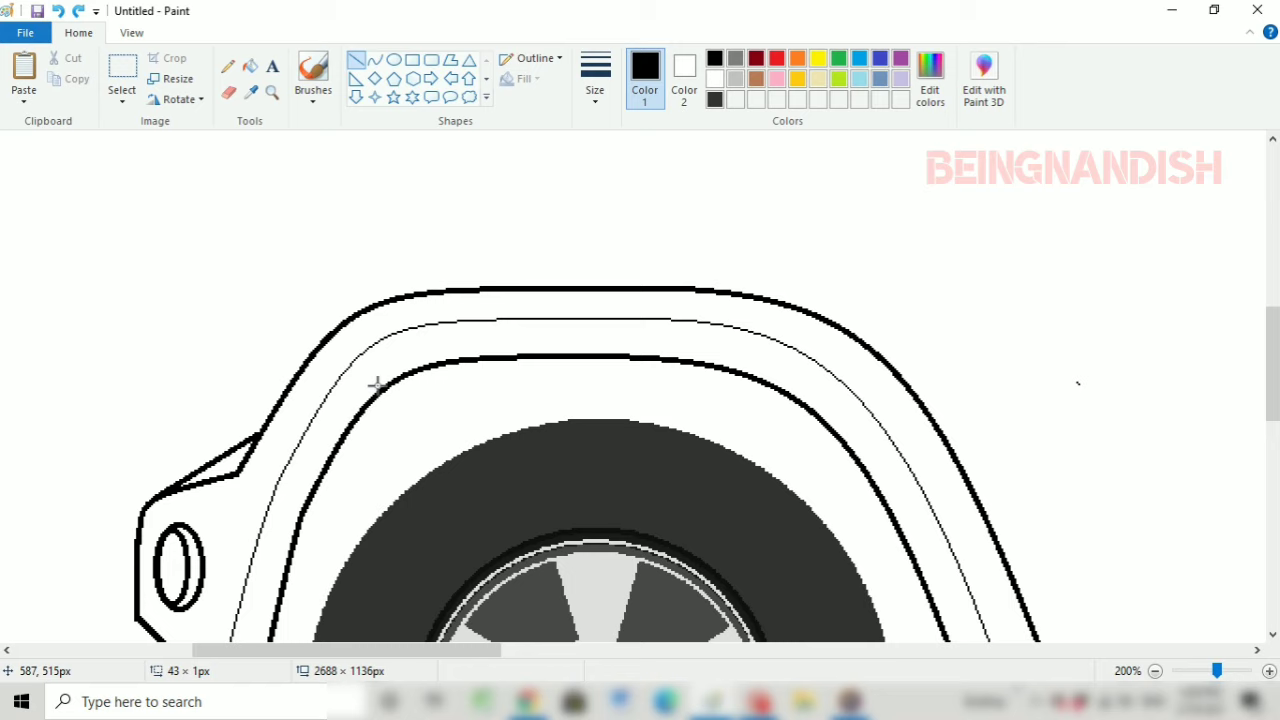
{"action": "left_click", "coordinate": [293, 288]}
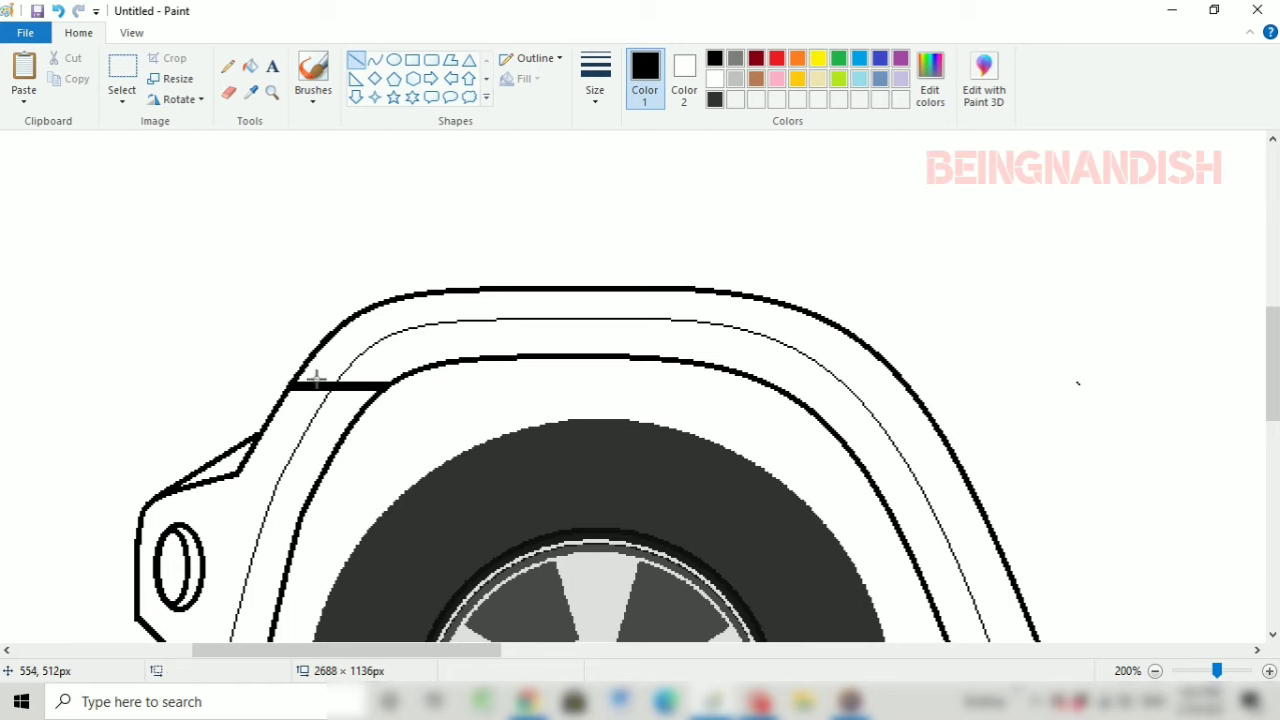
Step: Draw a curved edge rising from the outer end of the fender's thick horizontal line and bending back above the fender
{"action": "left_click_drag", "start_coordinate": [289, 377], "coordinate": [321, 310]}
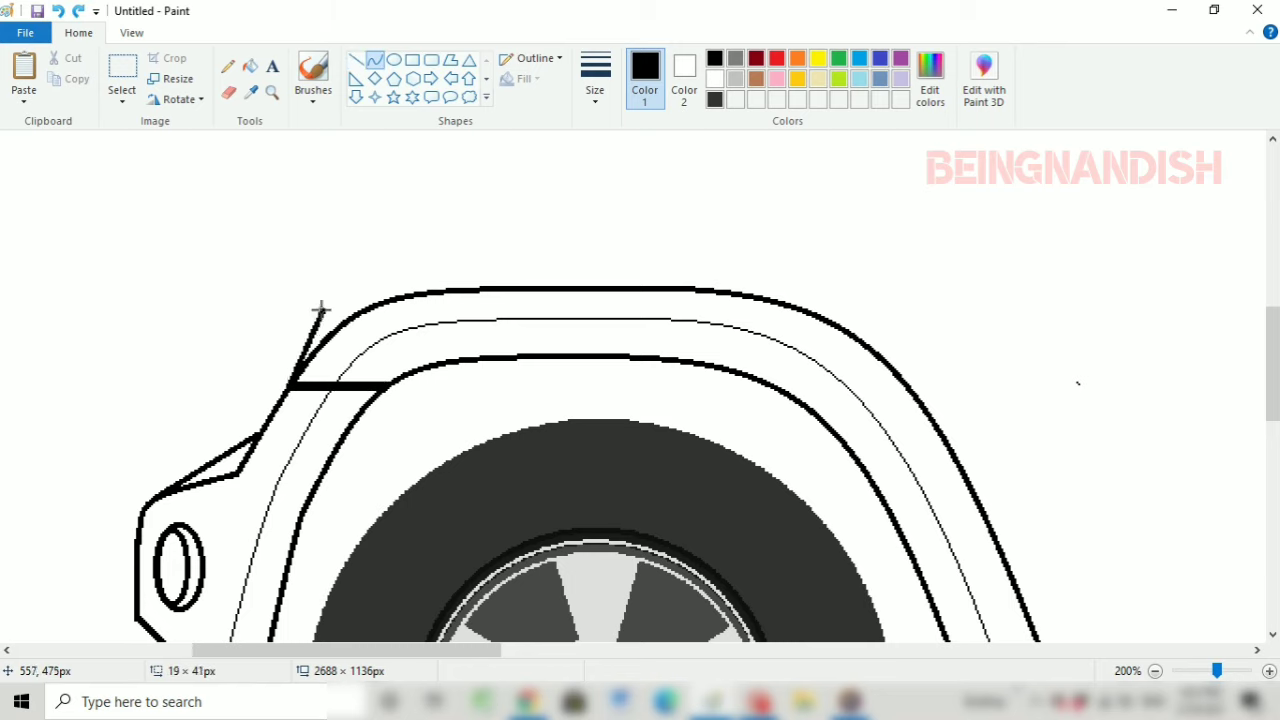
{"action": "left_click_drag", "start_coordinate": [274, 358], "coordinate": [286, 352]}
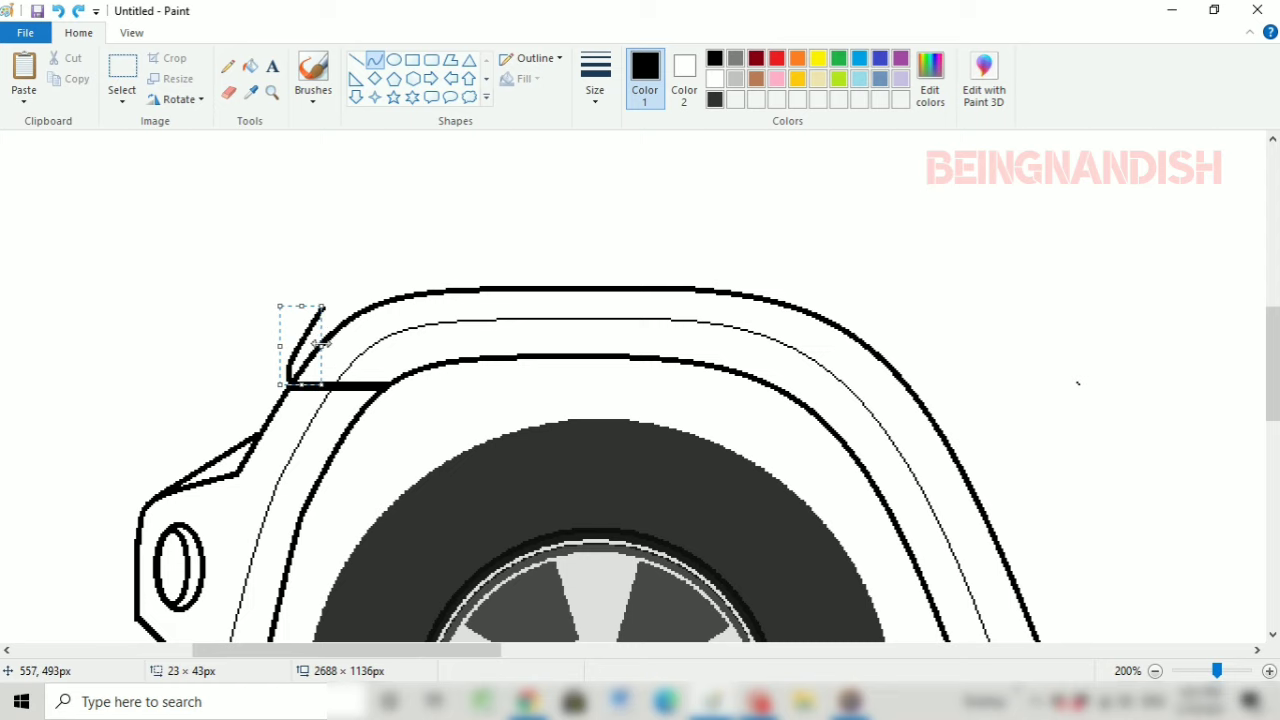
{"action": "mouse_move", "coordinate": [323, 306]}
{"action": "left_mouse_down"}
{"action": "mouse_move", "coordinate": [457, 257]}
{"action": "mouse_move", "coordinate": [388, 258]}
{"action": "left_mouse_up"}
Step: Draw the hood's top as a long curve that rises gently rearward and rounds down at the front
{"action": "left_click", "coordinate": [131, 32]}
{"action": "left_click", "coordinate": [63, 60]}
{"action": "left_click", "coordinate": [78, 32]}
{"action": "left_click", "coordinate": [355, 59]}
{"action": "left_click_drag", "start_coordinate": [231, 323], "coordinate": [582, 313]}
{"action": "key", "text": "ctrl+z"}
{"action": "left_click", "coordinate": [377, 66]}
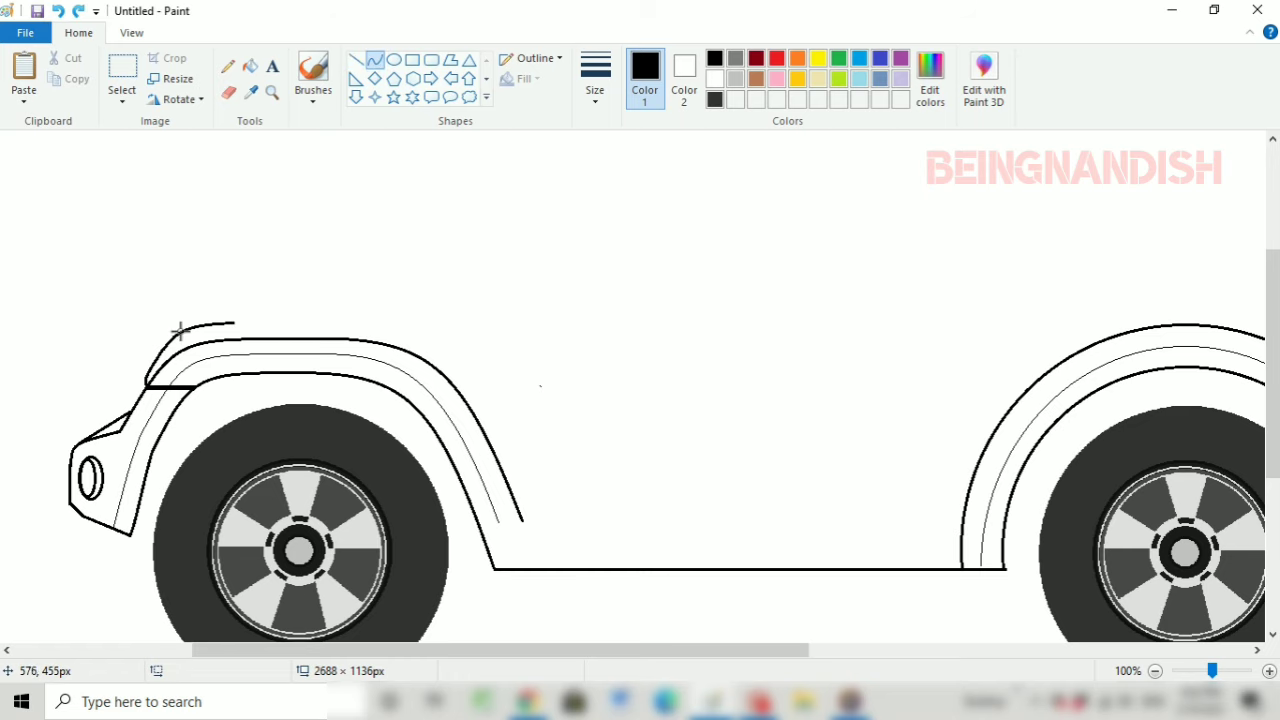
{"action": "left_click_drag", "start_coordinate": [197, 286], "coordinate": [508, 256]}
{"action": "left_click_drag", "start_coordinate": [300, 272], "coordinate": [180, 277]}
Step: Extend the hood's top edge with a short horizontal line and draw its lower edge as a long straight line
{"action": "left_click", "coordinate": [355, 59]}
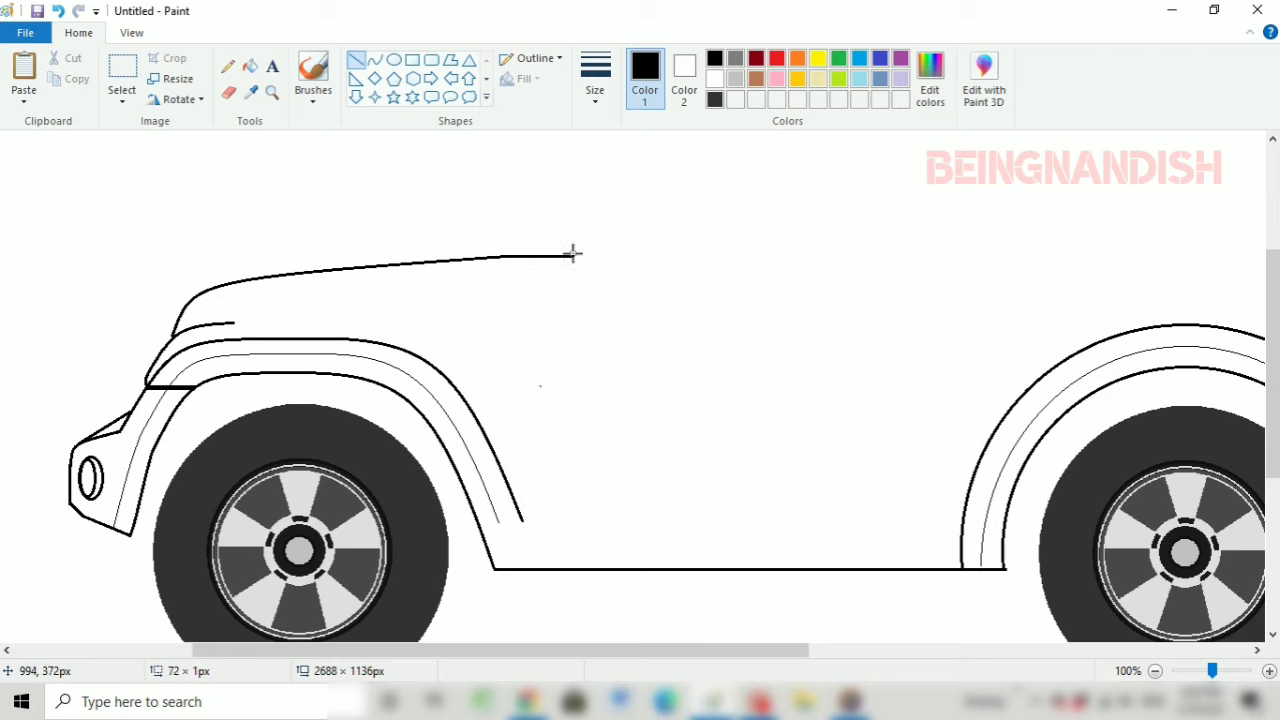
{"action": "left_click", "coordinate": [356, 60]}
{"action": "left_click_drag", "start_coordinate": [230, 323], "coordinate": [572, 334]}
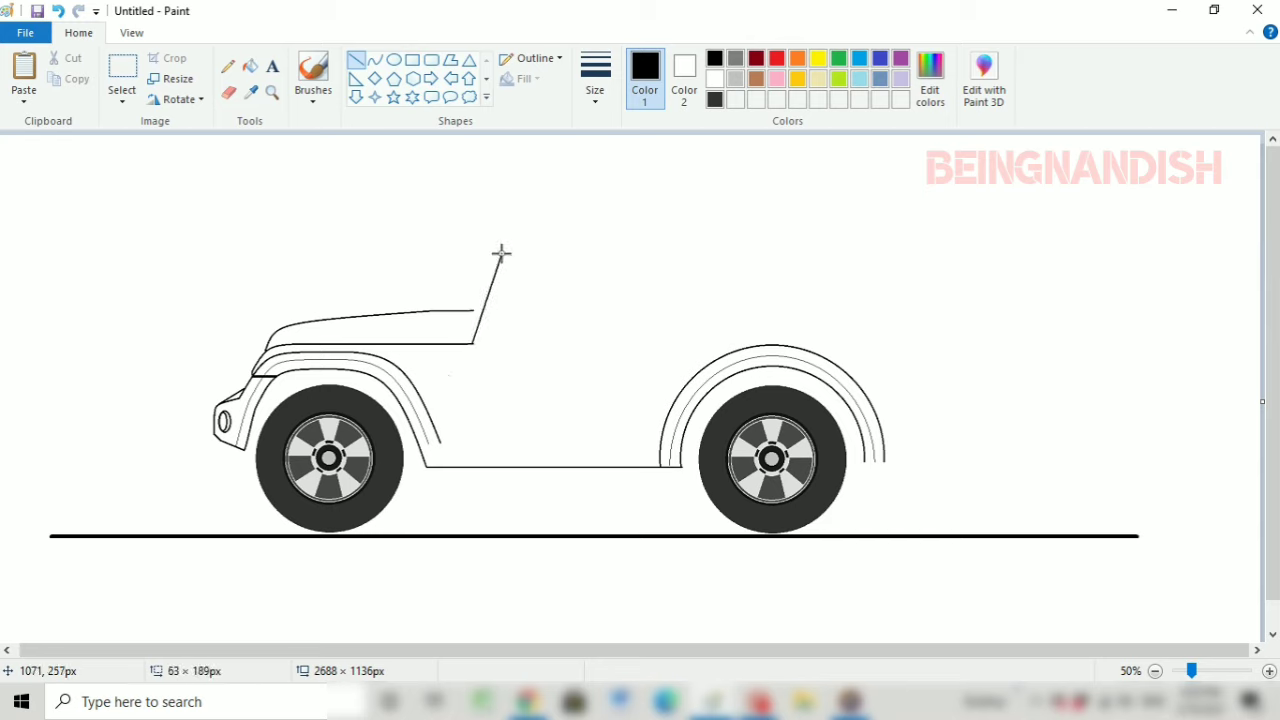
Step: Draw the slanted windshield line up from the hood's rear end, followed by a horizontal roof line about 209 px long
{"action": "left_click_drag", "start_coordinate": [501, 253], "coordinate": [528, 202]}
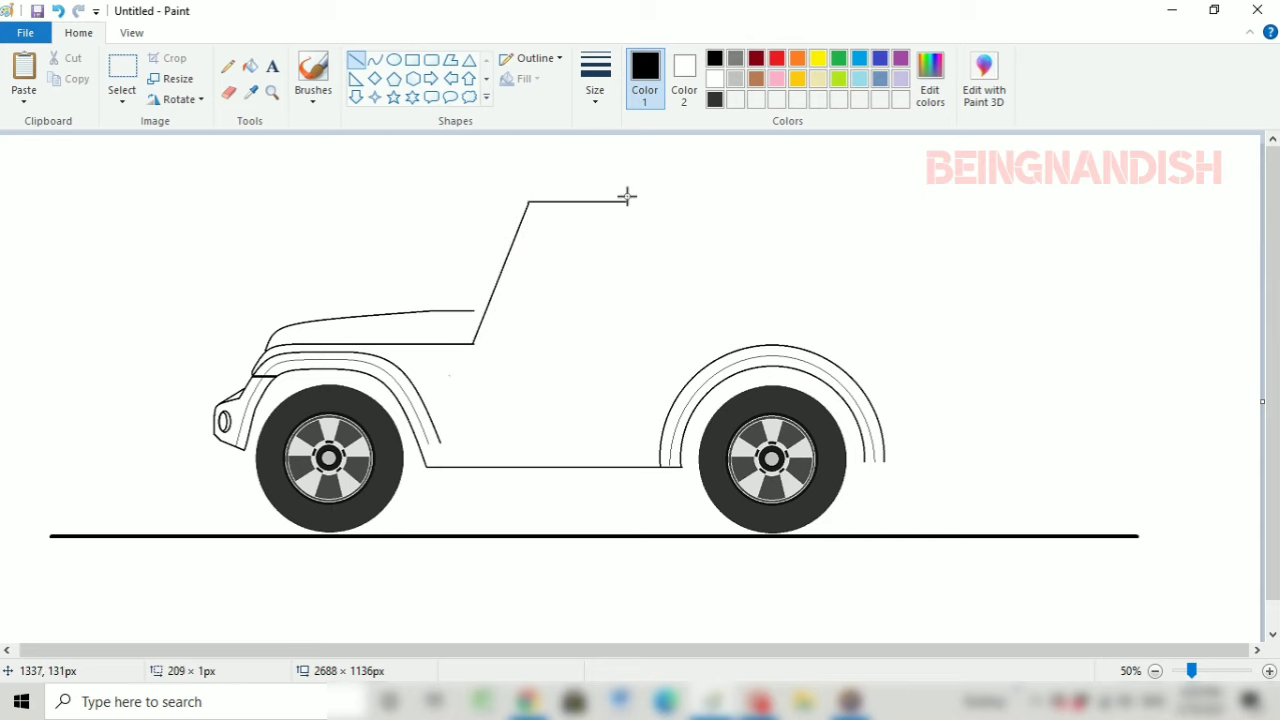
Step: Select the rear wheel with its fender arcs and shift it slightly rearward
{"action": "left_click", "coordinate": [131, 32]}
{"action": "left_click", "coordinate": [23, 72]}
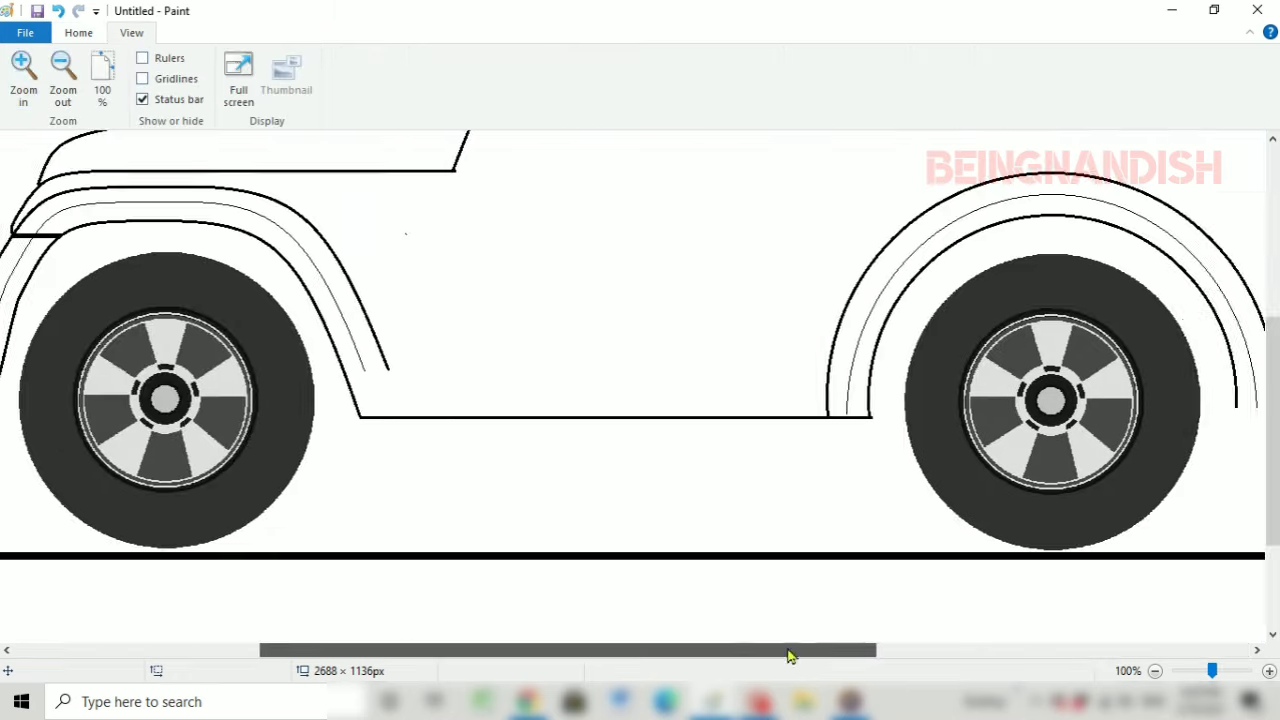
{"action": "left_click_drag", "start_coordinate": [791, 651], "coordinate": [991, 651]}
{"action": "left_click", "coordinate": [80, 34]}
{"action": "left_click", "coordinate": [122, 100]}
{"action": "left_click", "coordinate": [187, 143]}
{"action": "left_click_drag", "start_coordinate": [414, 149], "coordinate": [909, 609]}
{"action": "left_click_drag", "start_coordinate": [745, 476], "coordinate": [766, 474]}
Step: Draw the slanted rear door pillar down from the roof line's rear end, then a long horizontal beltline above the rear wheel
{"action": "left_click", "coordinate": [356, 60]}
{"action": "scroll", "coordinate": [431, 231], "scroll_direction": "up", "scroll_amount": 3}
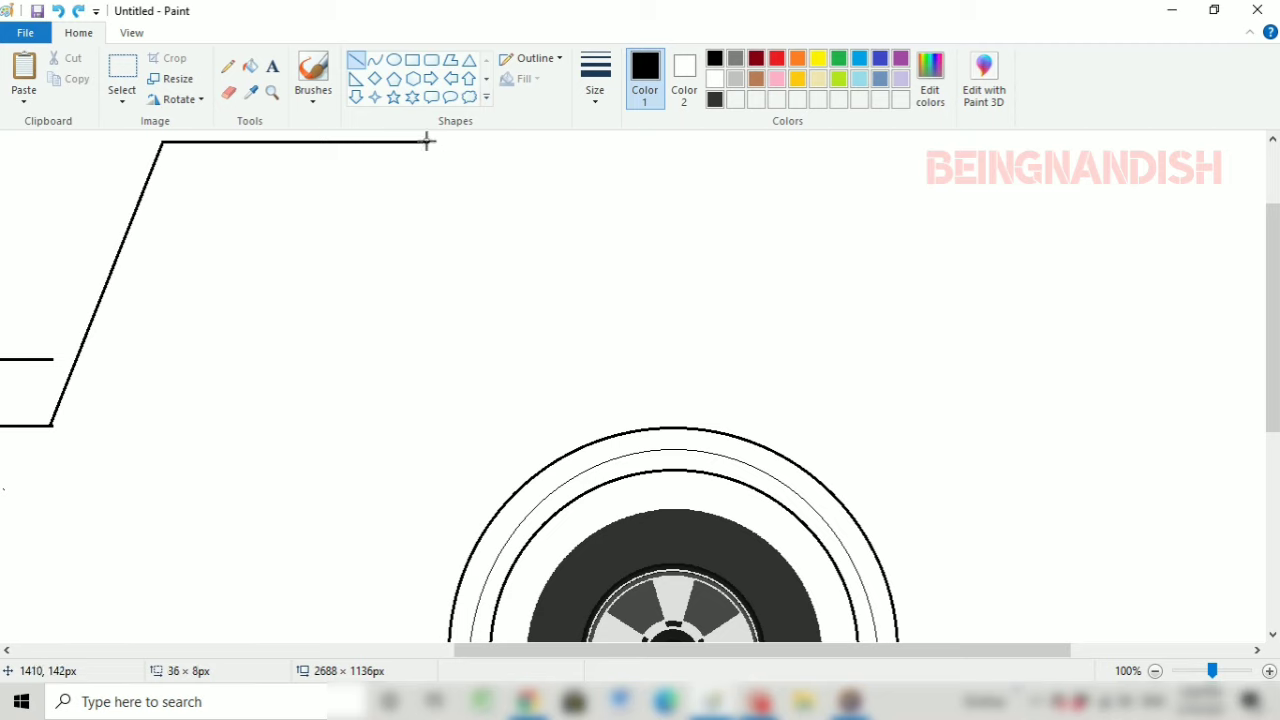
{"action": "left_click_drag", "start_coordinate": [446, 143], "coordinate": [884, 387]}
Step: Draw an outer windshield line from the hood's rear top corner, parallel to the existing slanted line and slightly above its top
{"action": "left_click", "coordinate": [374, 60]}
{"action": "left_click", "coordinate": [131, 33]}
{"action": "left_click", "coordinate": [63, 78]}
{"action": "left_click", "coordinate": [24, 78]}
{"action": "left_click_drag", "start_coordinate": [413, 650], "coordinate": [636, 650]}
{"action": "scroll", "coordinate": [540, 440], "scroll_direction": "up", "scroll_amount": 2}
{"action": "mouse_move", "coordinate": [500, 487]}
{"action": "left_mouse_down"}
{"action": "mouse_move", "coordinate": [599, 257]}
{"action": "mouse_move", "coordinate": [905, 231]}
{"action": "left_mouse_up"}
{"action": "left_click", "coordinate": [72, 33]}
{"action": "mouse_move", "coordinate": [745, 236]}
{"action": "left_mouse_down"}
{"action": "mouse_move", "coordinate": [734, 230]}
{"action": "mouse_move", "coordinate": [746, 236]}
{"action": "left_mouse_up"}
{"action": "key", "text": "ctrl+z"}
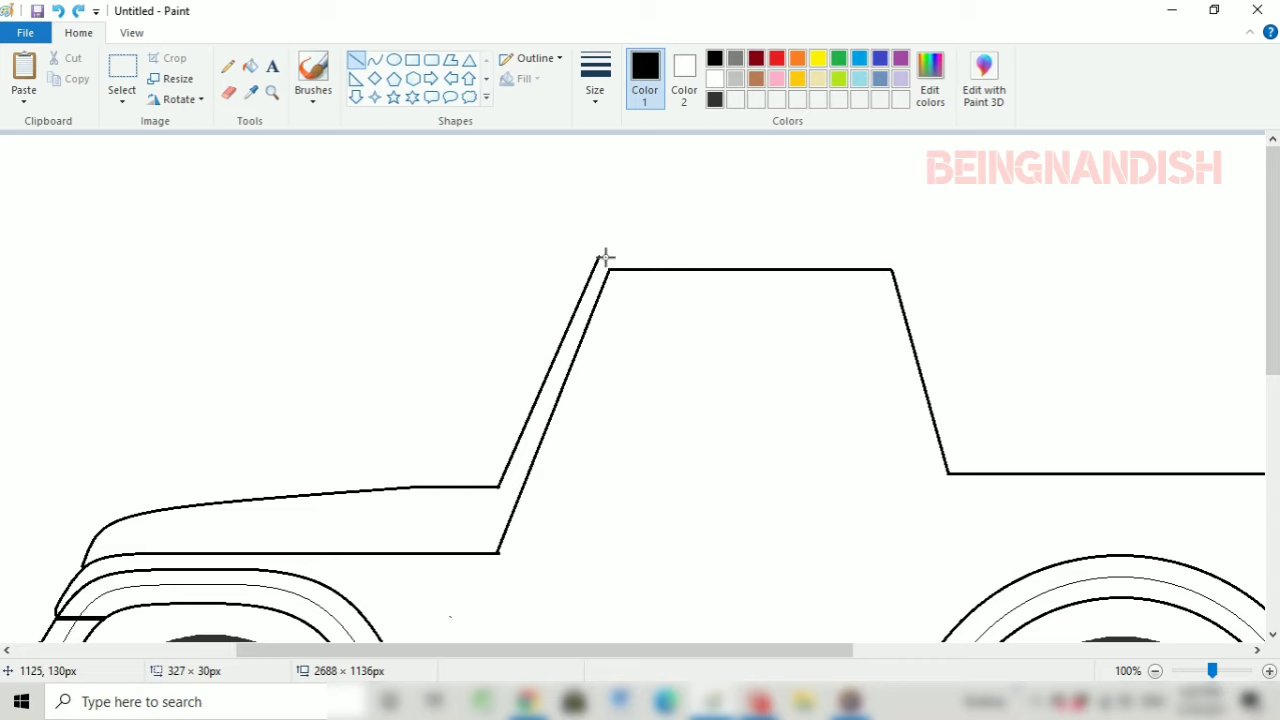
Step: Draw the roof's front as a curve that rounds off from the outer windshield line and rises gently rearward
{"action": "left_click_drag", "start_coordinate": [603, 258], "coordinate": [928, 230]}
{"action": "left_click", "coordinate": [57, 11]}
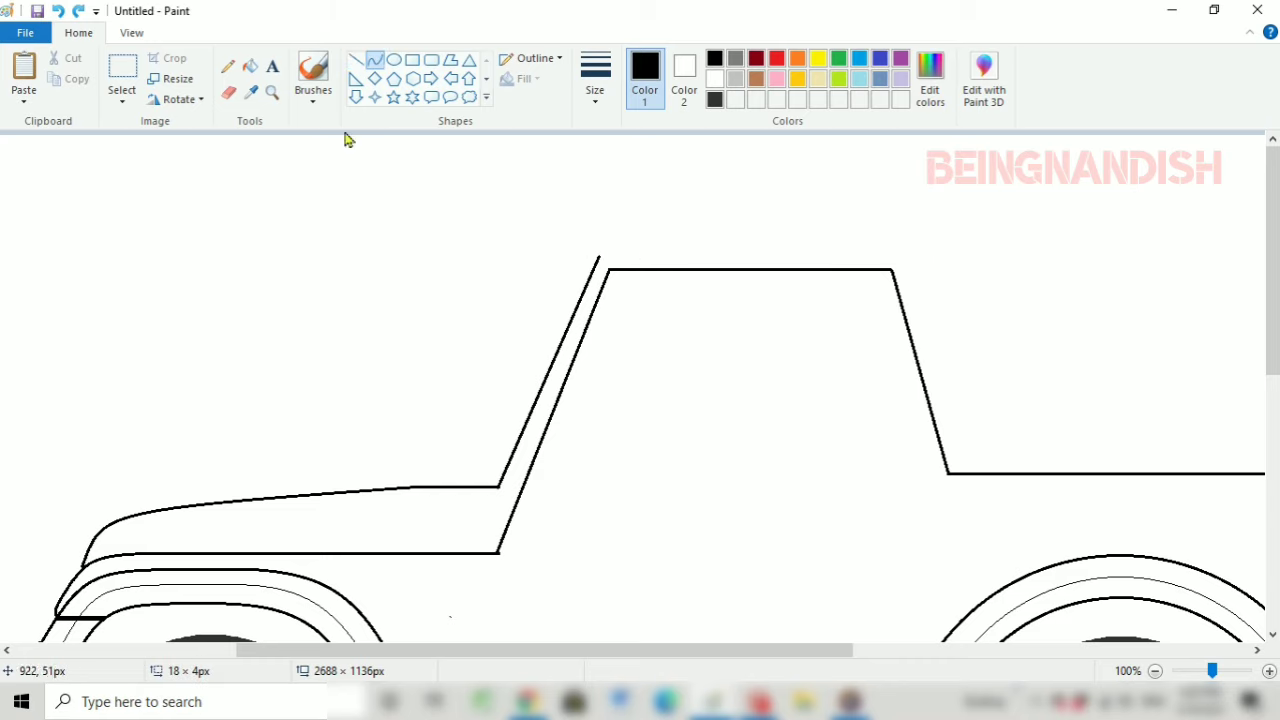
{"action": "left_click", "coordinate": [374, 60]}
{"action": "left_click_drag", "start_coordinate": [597, 263], "coordinate": [908, 232]}
{"action": "left_click_drag", "start_coordinate": [626, 247], "coordinate": [618, 240]}
{"action": "left_click", "coordinate": [618, 240]}
Step: Extend the roof with a horizontal line about 445 px long and curve its rear edge down to the end of the beltline
{"action": "left_click_drag", "start_coordinate": [577, 650], "coordinate": [765, 650]}
{"action": "left_click", "coordinate": [356, 60]}
{"action": "left_click_drag", "start_coordinate": [514, 231], "coordinate": [908, 231]}
{"action": "scroll", "coordinate": [1237, 326], "scroll_direction": "down", "scroll_amount": 2}
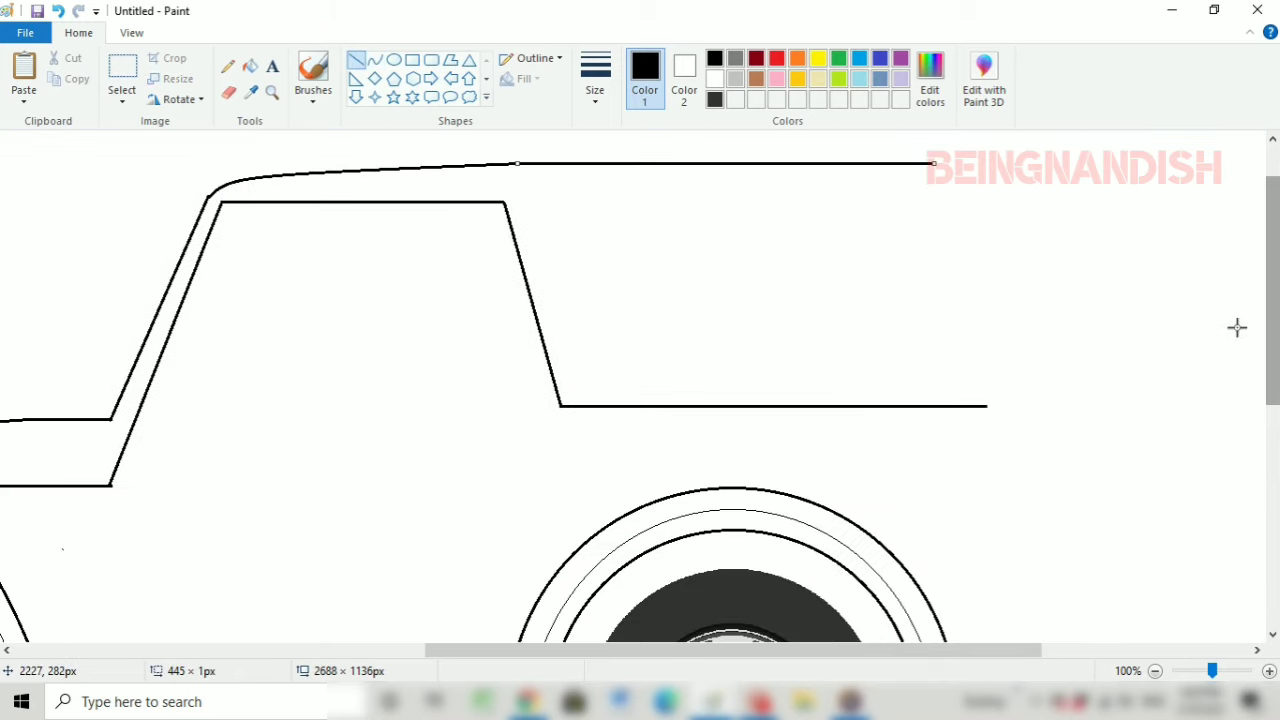
{"action": "left_click", "coordinate": [374, 60]}
{"action": "mouse_move", "coordinate": [934, 163]}
{"action": "left_mouse_down"}
{"action": "mouse_move", "coordinate": [980, 294]}
{"action": "mouse_move", "coordinate": [987, 405]}
{"action": "mouse_move", "coordinate": [977, 163]}
{"action": "left_mouse_up"}
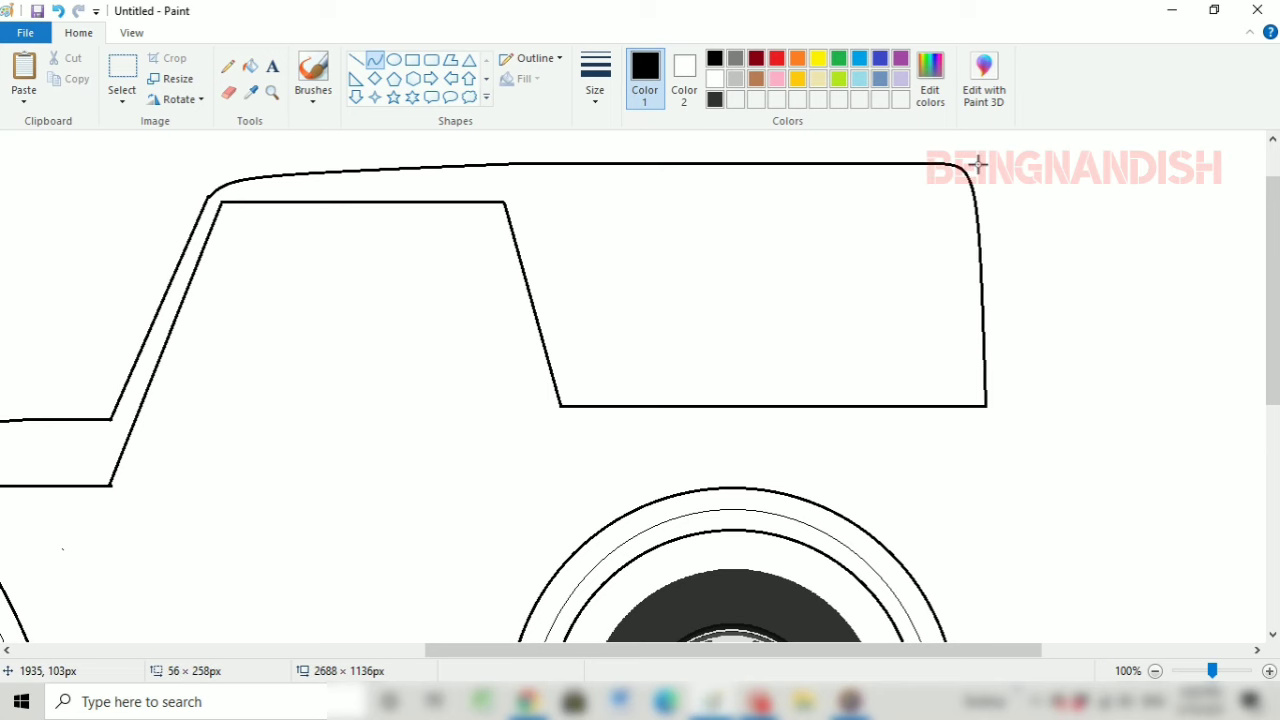
Step: Join the bumper and fenders to the wheels with short underbody lines and trim the lower rear ends of the rear fender arcs
{"action": "left_click", "coordinate": [131, 33]}
{"action": "left_click", "coordinate": [62, 80]}
{"action": "left_click", "coordinate": [23, 80]}
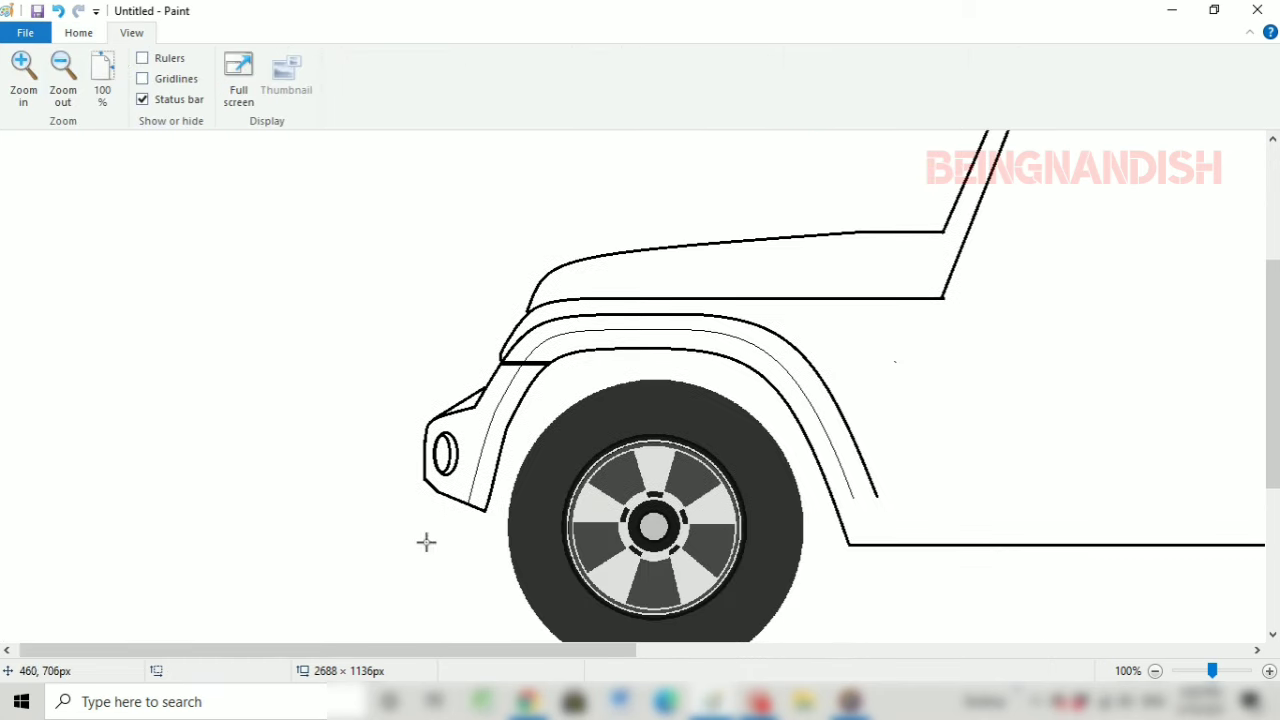
{"action": "scroll", "coordinate": [423, 537], "scroll_direction": "right", "scroll_amount": 2}
{"action": "left_click", "coordinate": [78, 33]}
{"action": "left_click", "coordinate": [356, 60]}
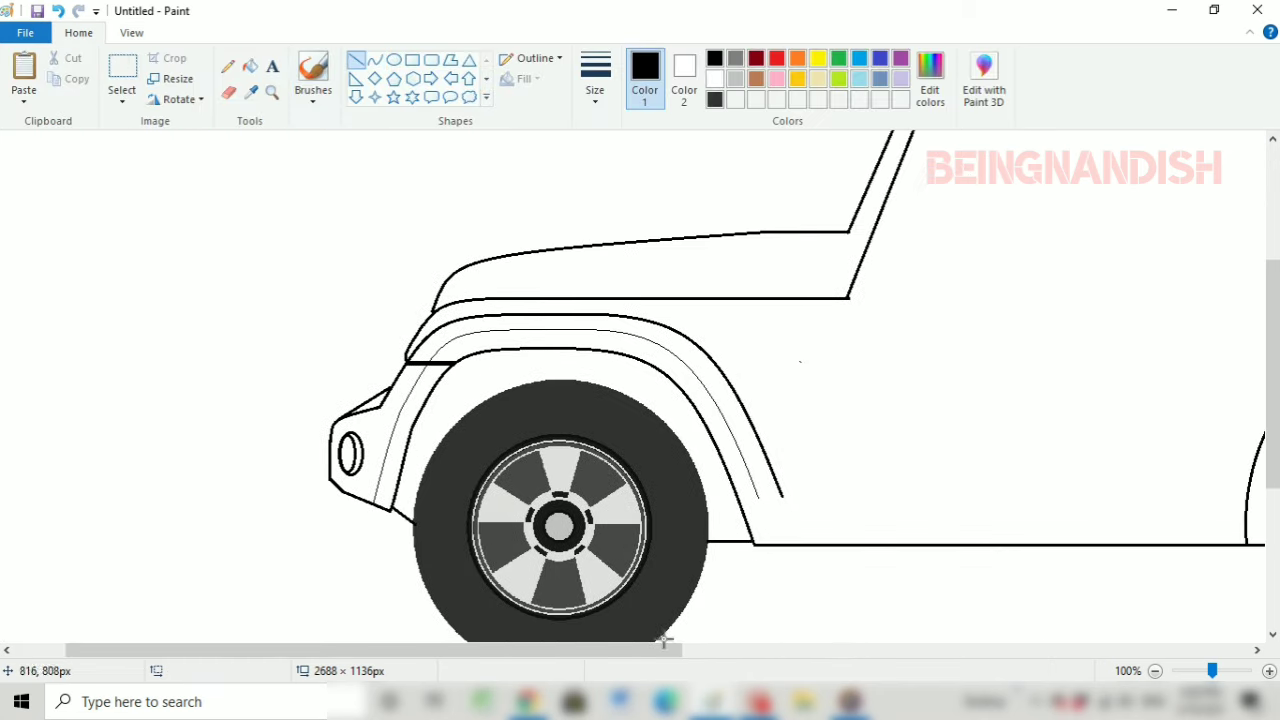
{"action": "scroll", "coordinate": [662, 600], "scroll_direction": "right", "scroll_amount": 5}
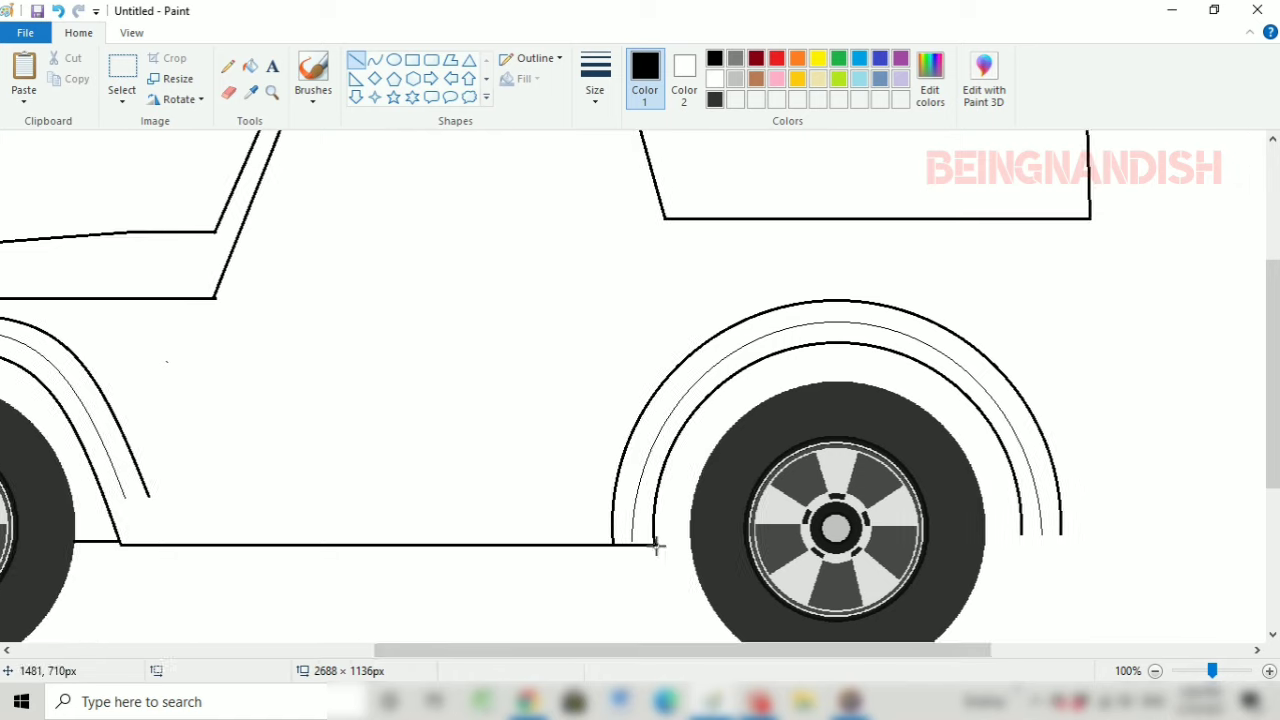
{"action": "left_click", "coordinate": [1042, 530]}
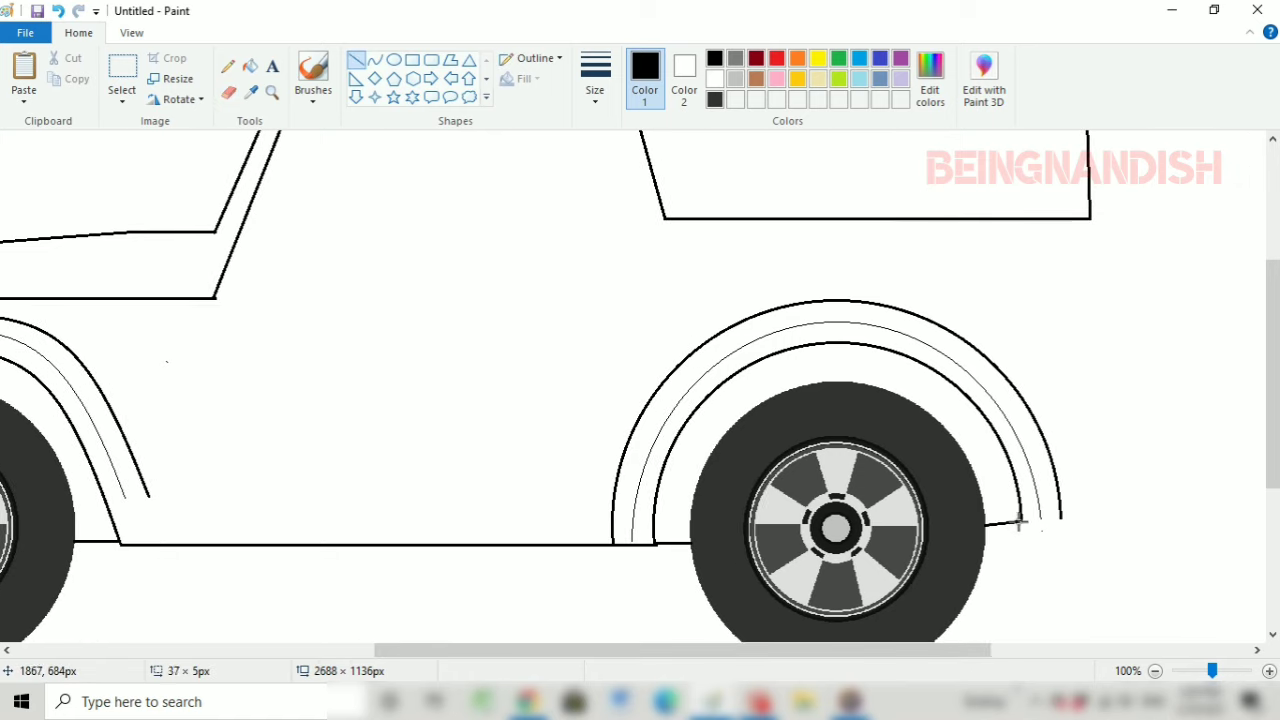
Step: Select the whole cabin outline above the hood and shift it slightly down and forward
{"action": "left_click", "coordinate": [131, 33]}
{"action": "left_click", "coordinate": [62, 80]}
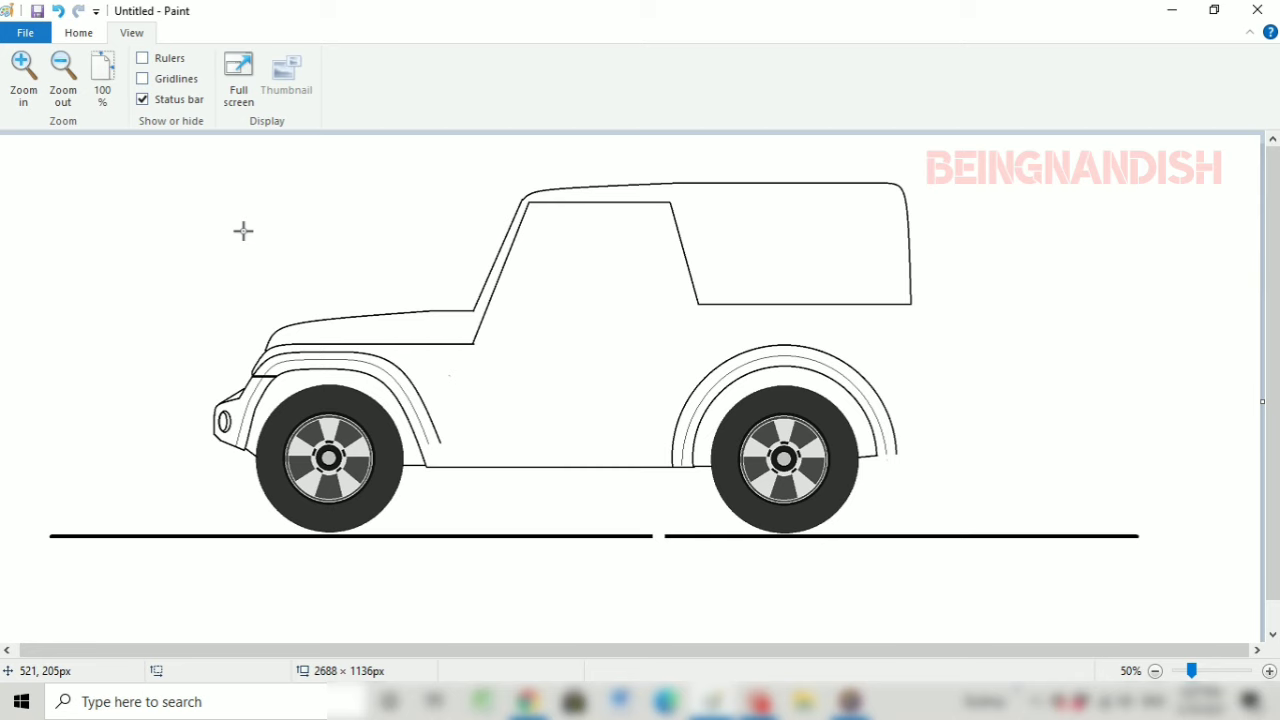
{"action": "left_click", "coordinate": [35, 100]}
{"action": "left_click", "coordinate": [78, 33]}
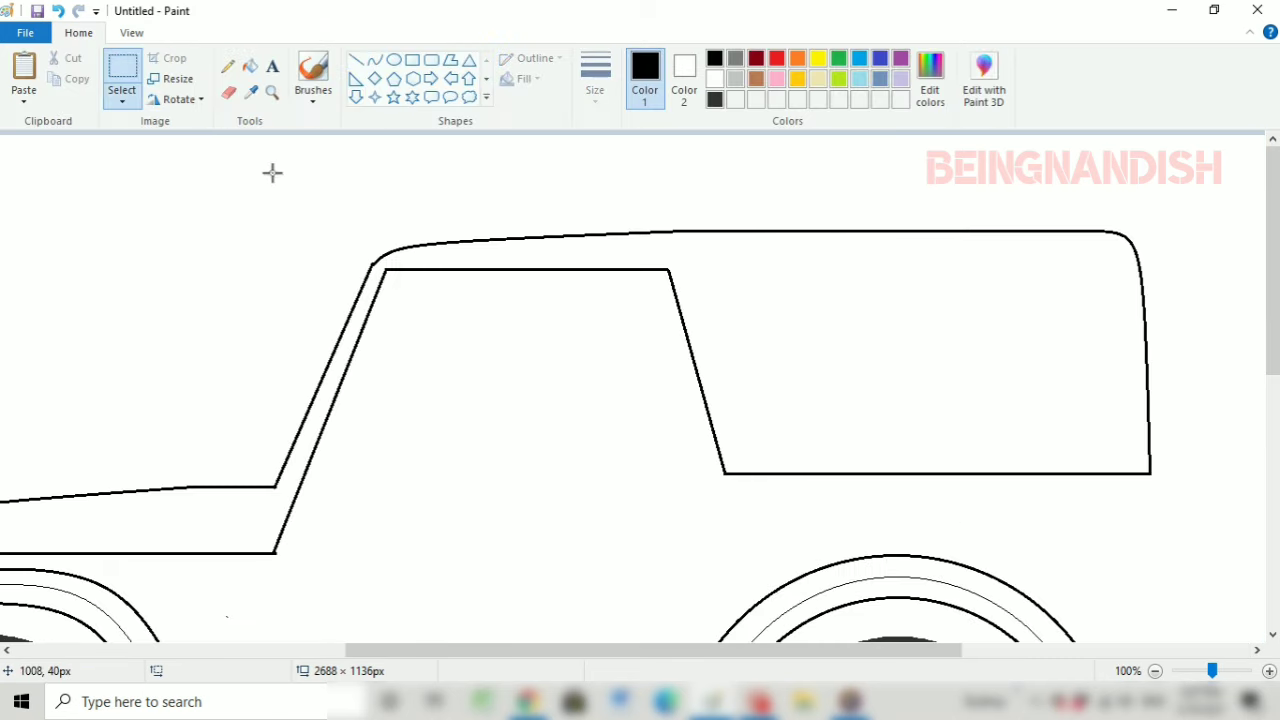
{"action": "left_click_drag", "start_coordinate": [959, 418], "coordinate": [954, 430]}
Step: Erase the offset stub at the windshield's base and reconnect the hood's top edge to the outer windshield line
{"action": "left_click", "coordinate": [228, 91]}
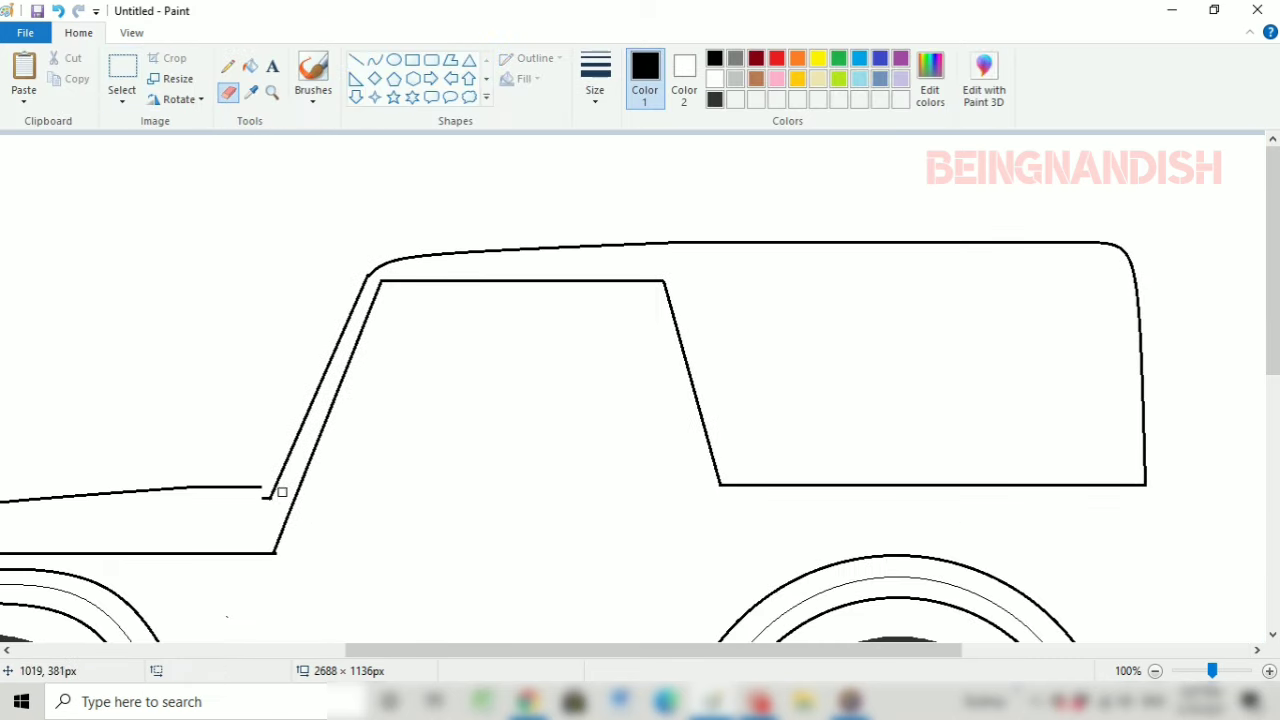
{"action": "scroll", "coordinate": [258, 501], "scroll_direction": "left", "scroll_amount": 3}
{"action": "left_click", "coordinate": [131, 33]}
{"action": "left_click", "coordinate": [62, 80]}
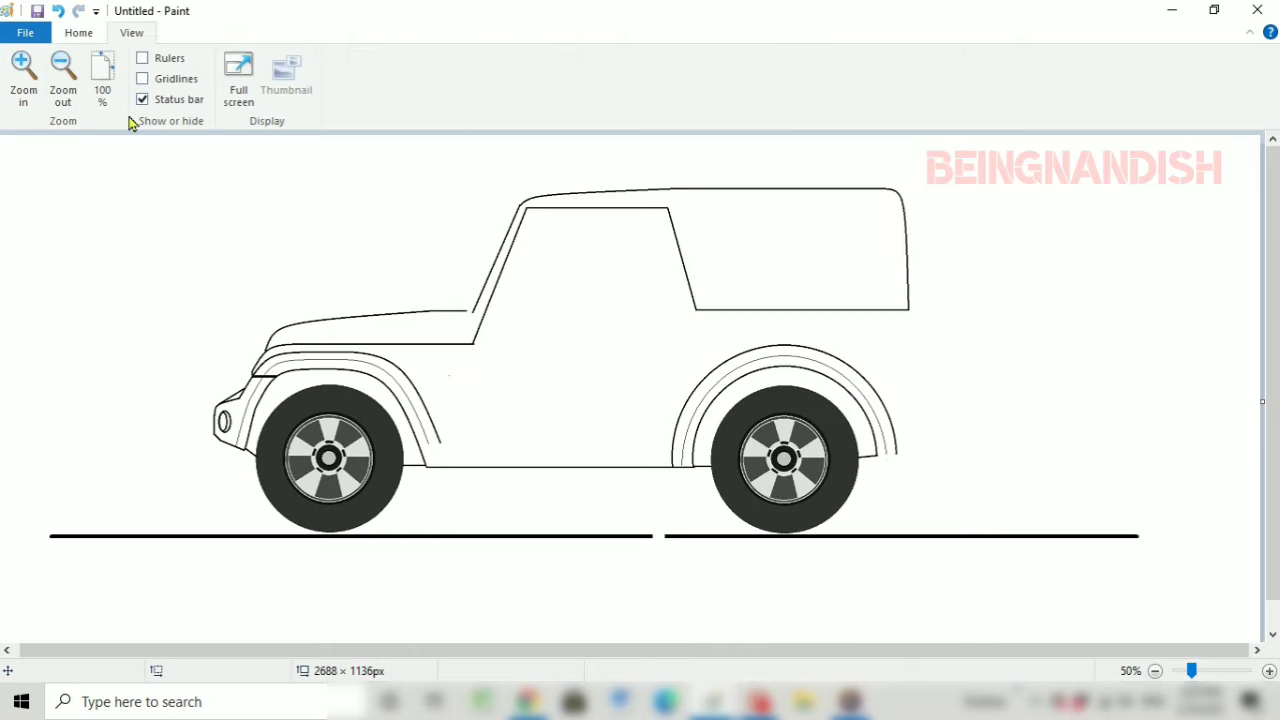
{"action": "left_click", "coordinate": [23, 70]}
{"action": "left_click_drag", "start_coordinate": [620, 651], "coordinate": [705, 662]}
{"action": "left_click", "coordinate": [78, 33]}
{"action": "left_click", "coordinate": [356, 60]}
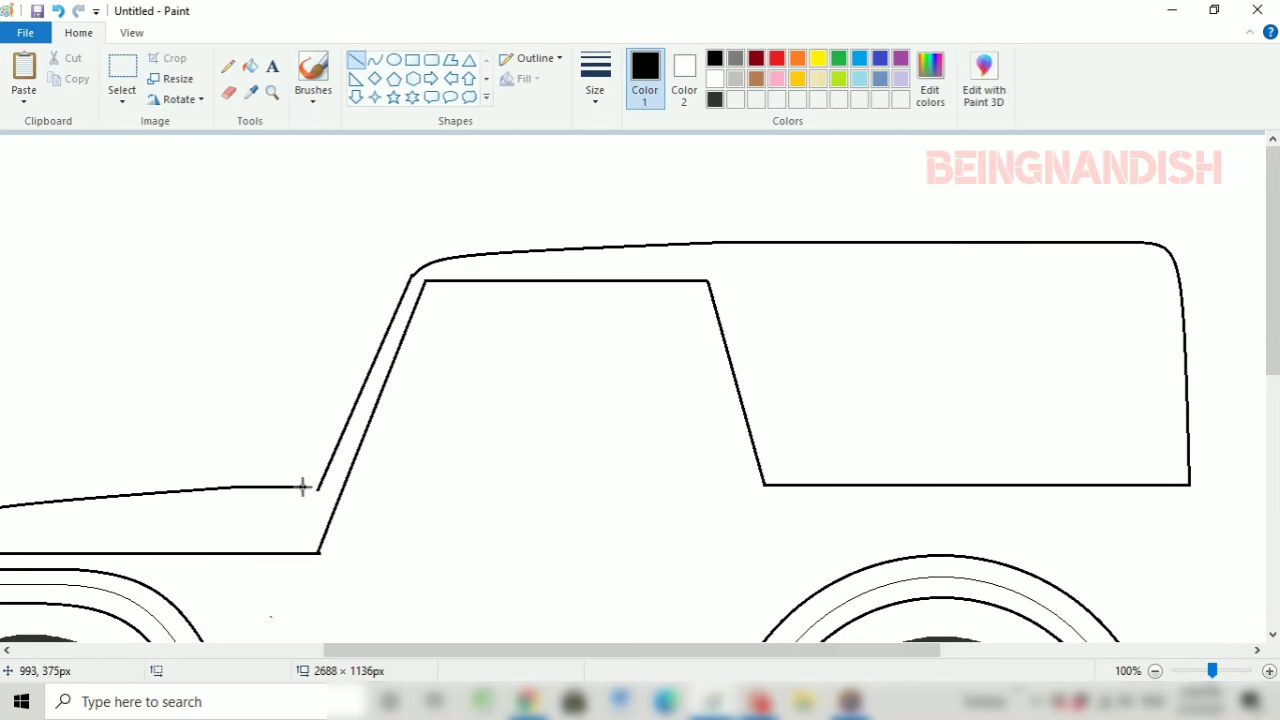
Step: Draw the front end of the side sill as a short flat line from the front fender that curves down rearward
{"action": "scroll", "coordinate": [409, 449], "scroll_direction": "down", "scroll_amount": 5}
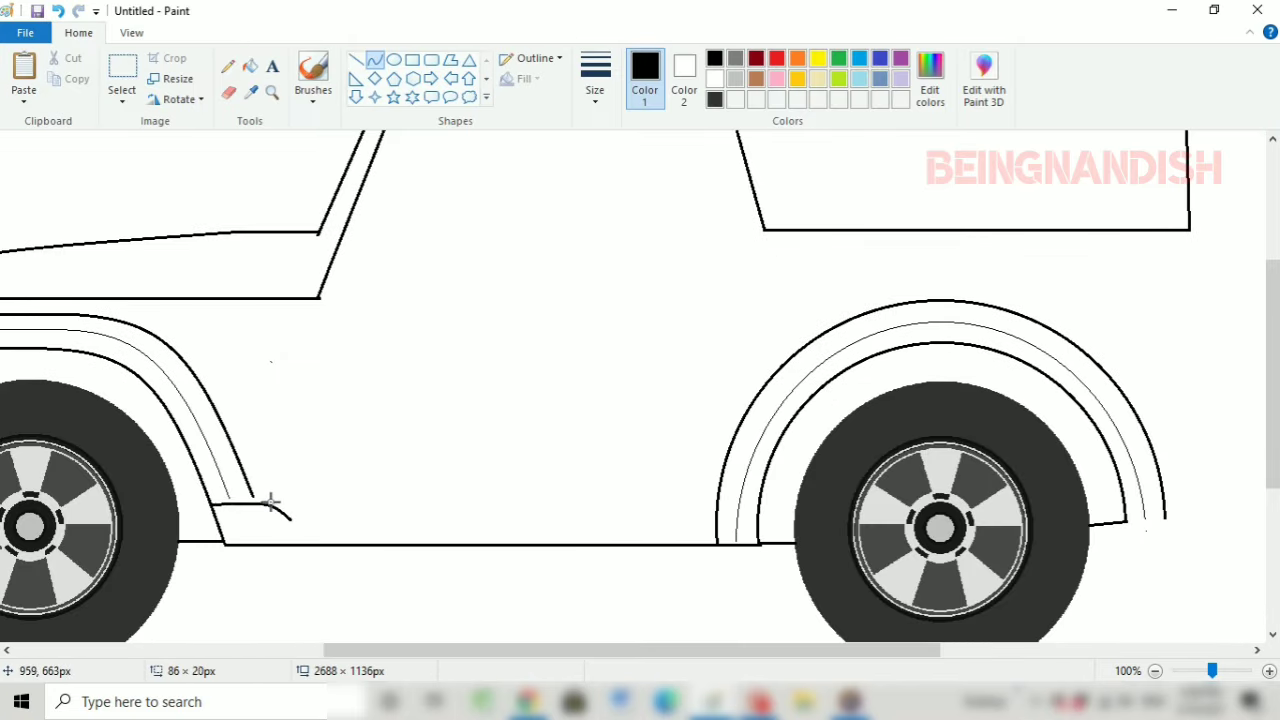
{"action": "left_click", "coordinate": [381, 63]}
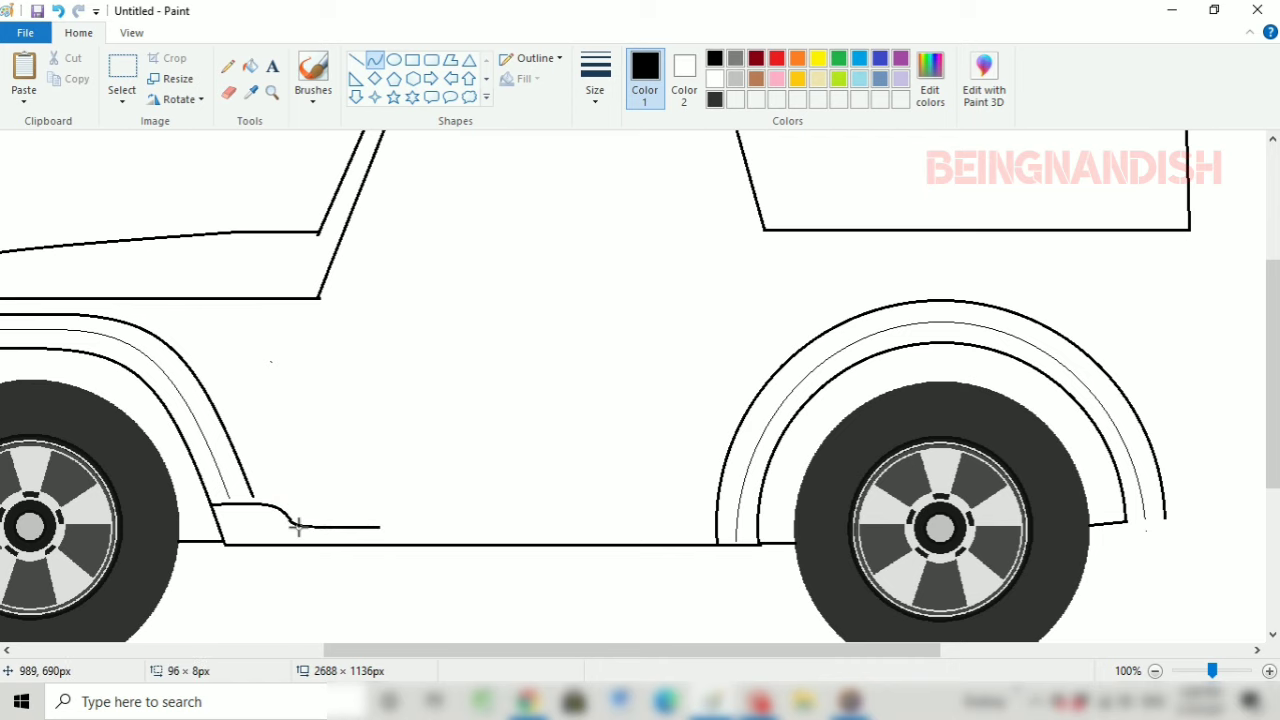
{"action": "key", "text": "ctrl+Page_Up"}
{"action": "left_click_drag", "start_coordinate": [568, 384], "coordinate": [652, 400]}
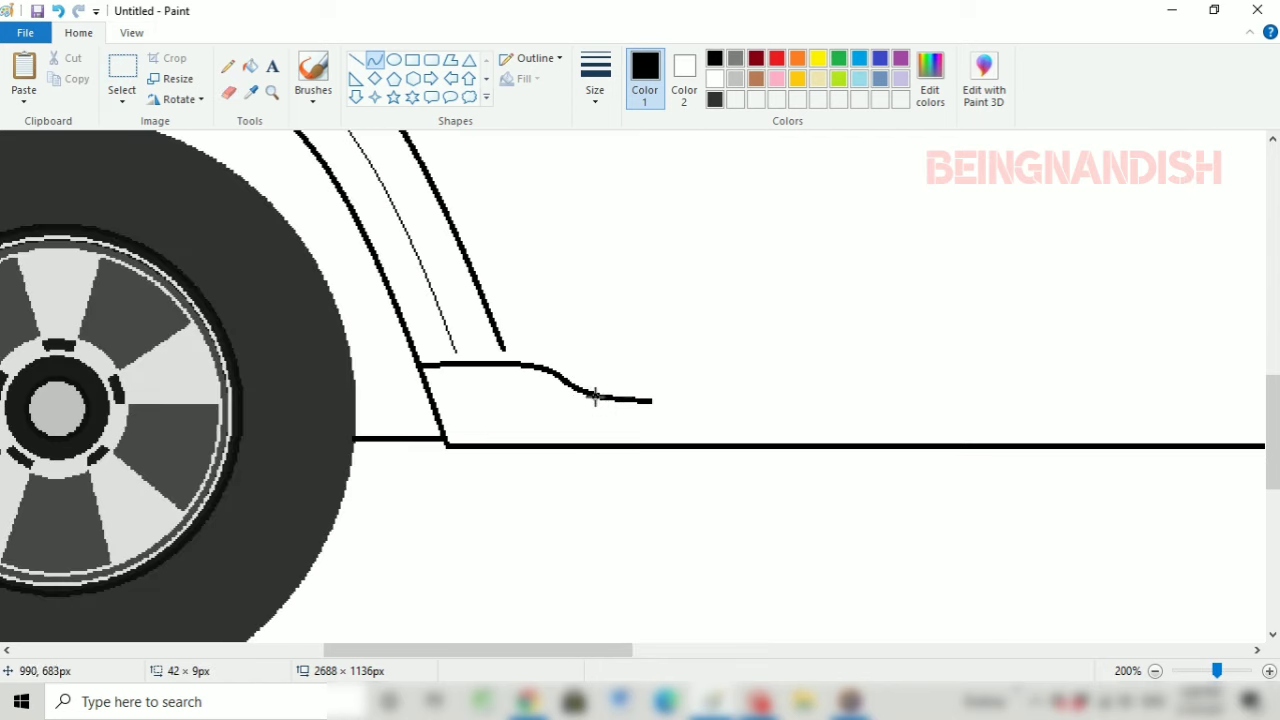
Step: Continue the sill's upper edge rearward with a long horizontal line parallel to the body's lower line
{"action": "mouse_move", "coordinate": [587, 650]}
{"action": "left_mouse_down"}
{"action": "mouse_move", "coordinate": [640, 663]}
{"action": "mouse_move", "coordinate": [680, 650]}
{"action": "left_mouse_up"}
{"action": "left_click", "coordinate": [356, 60]}
{"action": "left_click_drag", "start_coordinate": [266, 400], "coordinate": [846, 449]}
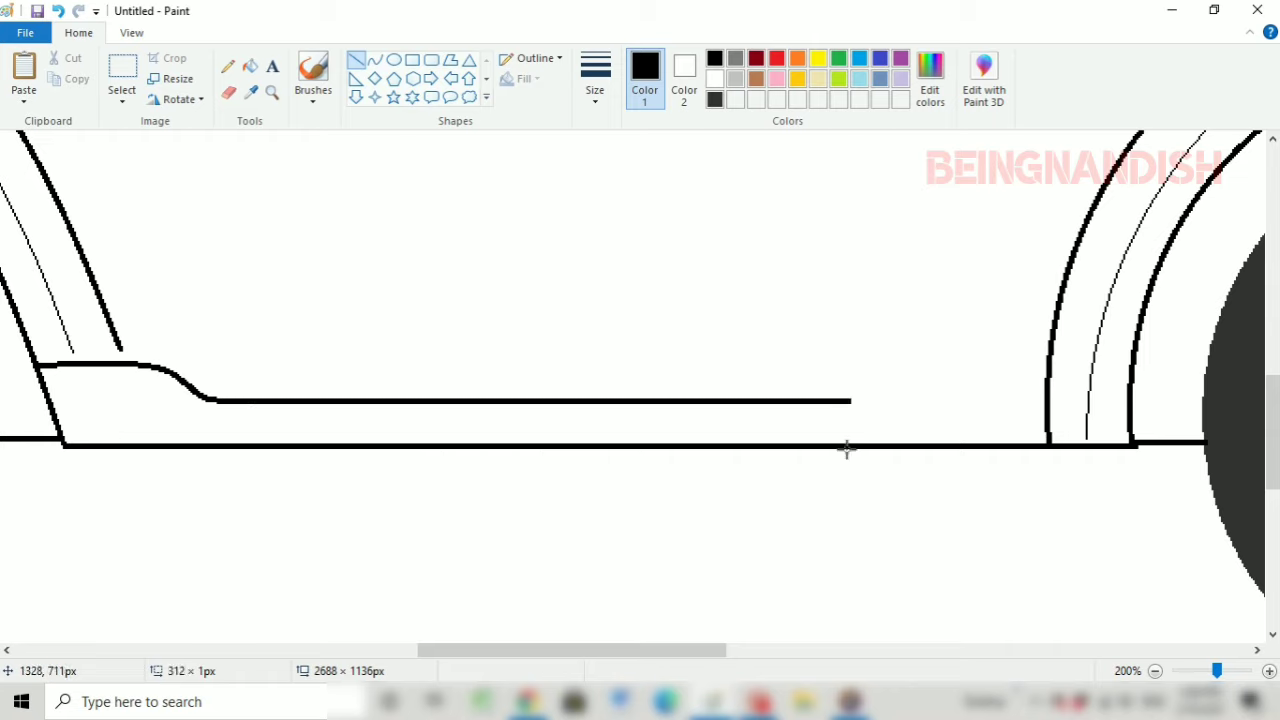
Step: Curve the sill's rear end up to the rear fender, erase the fender lines below it, and round off its rear edge
{"action": "left_click", "coordinate": [229, 92]}
{"action": "left_click", "coordinate": [374, 60]}
{"action": "mouse_move", "coordinate": [980, 400]}
{"action": "left_mouse_down"}
{"action": "mouse_move", "coordinate": [1055, 370]}
{"action": "mouse_move", "coordinate": [1089, 432]}
{"action": "left_mouse_up"}
{"action": "left_click", "coordinate": [229, 92]}
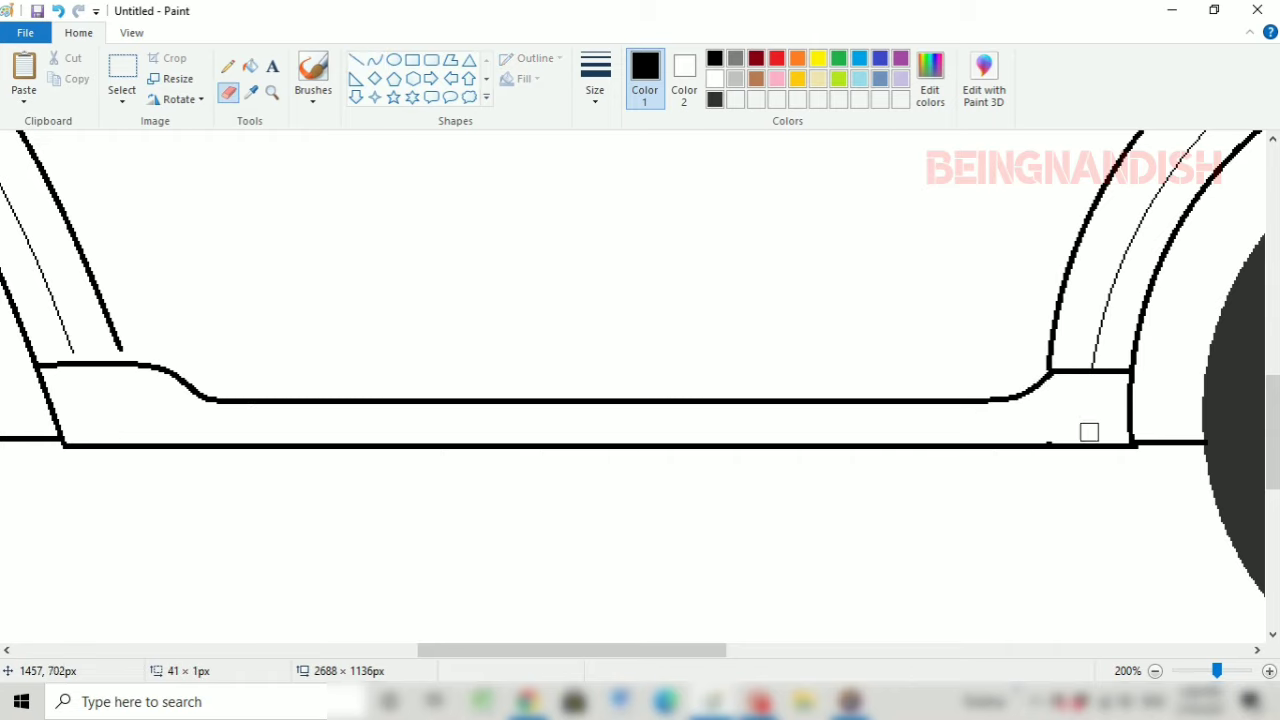
{"action": "left_click", "coordinate": [374, 60]}
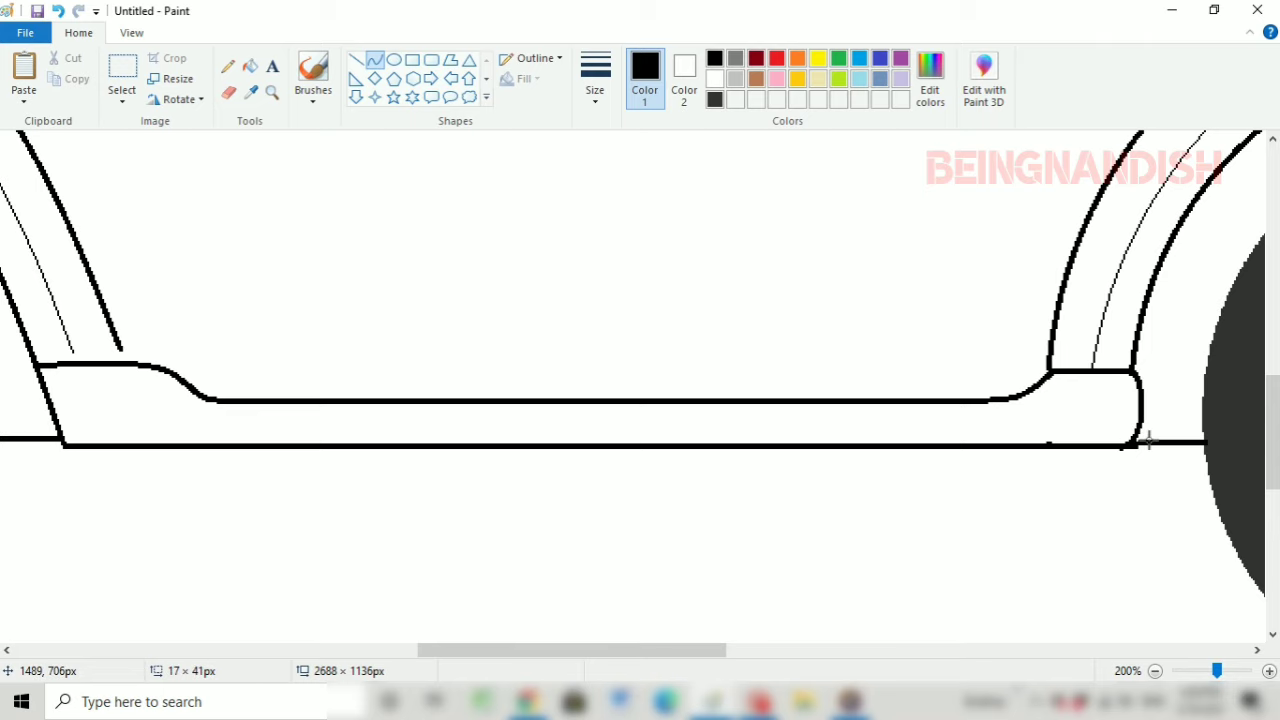
{"action": "left_click", "coordinate": [229, 92]}
Step: Add a lower sill edge with a curved front corner, a long horizontal line and a small rise toward the rear wheel
{"action": "left_click_drag", "start_coordinate": [666, 650], "coordinate": [550, 650]}
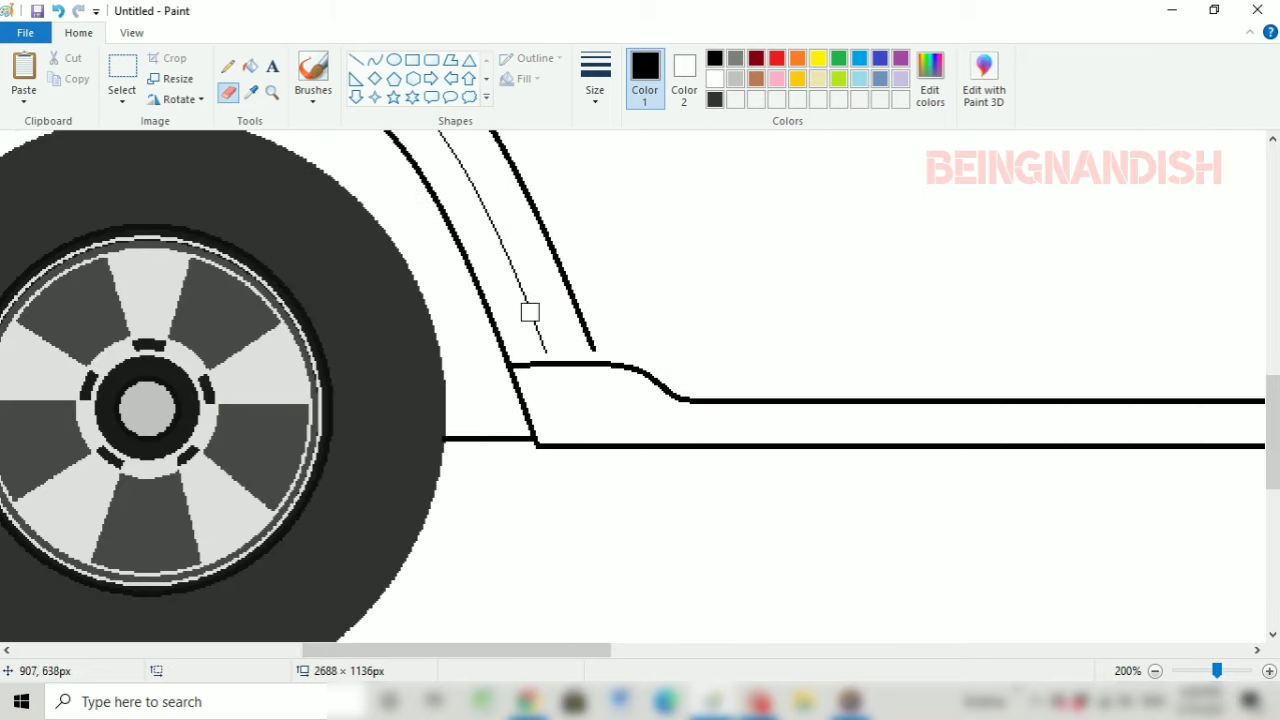
{"action": "left_click", "coordinate": [374, 60]}
{"action": "left_click_drag", "start_coordinate": [538, 447], "coordinate": [601, 471]}
{"action": "left_click_drag", "start_coordinate": [570, 459], "coordinate": [560, 468]}
{"action": "left_click_drag", "start_coordinate": [569, 650], "coordinate": [674, 650]}
{"action": "left_click_drag", "start_coordinate": [181, 471], "coordinate": [1162, 471]}
{"action": "scroll", "coordinate": [677, 503], "scroll_direction": "right", "scroll_amount": 5}
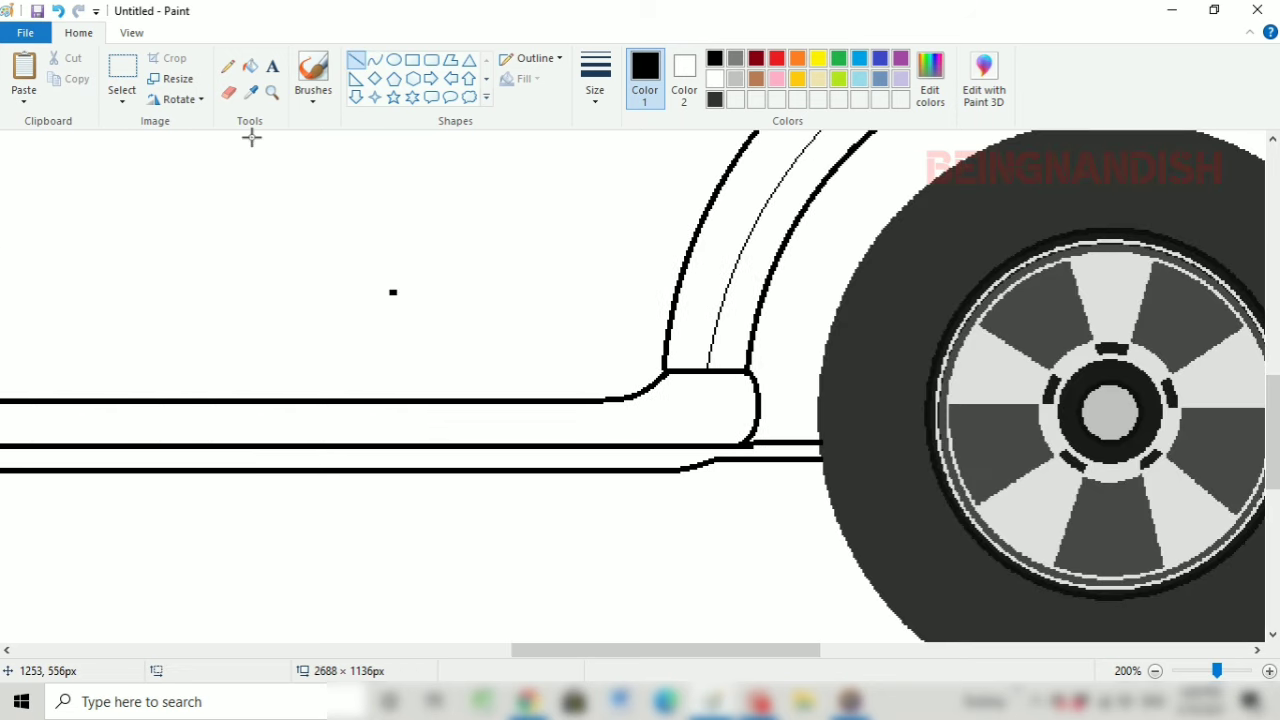
{"action": "left_click", "coordinate": [131, 32]}
{"action": "left_click", "coordinate": [63, 80]}
{"action": "left_click", "coordinate": [63, 95]}
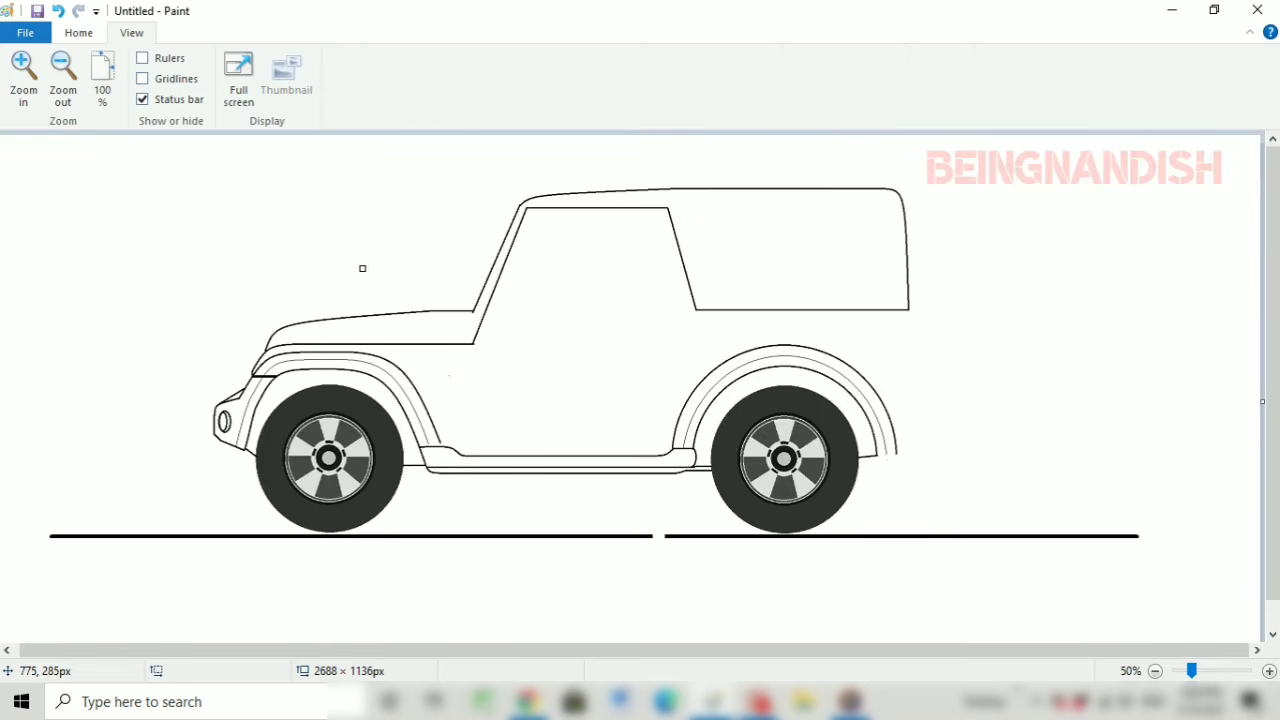
Step: Draw a second horizontal line just above the cabin's rear beltline
{"action": "left_click", "coordinate": [75, 33]}
{"action": "left_click", "coordinate": [356, 60]}
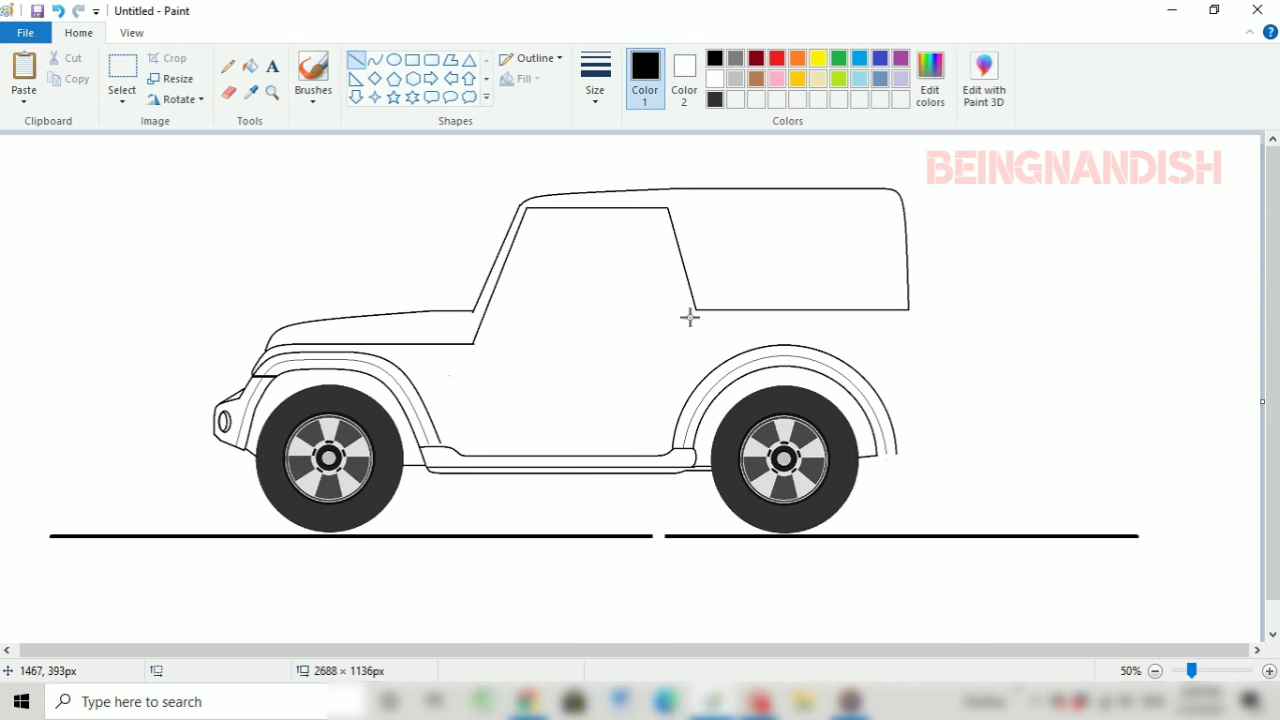
{"action": "left_click", "coordinate": [131, 33]}
{"action": "left_click", "coordinate": [23, 72]}
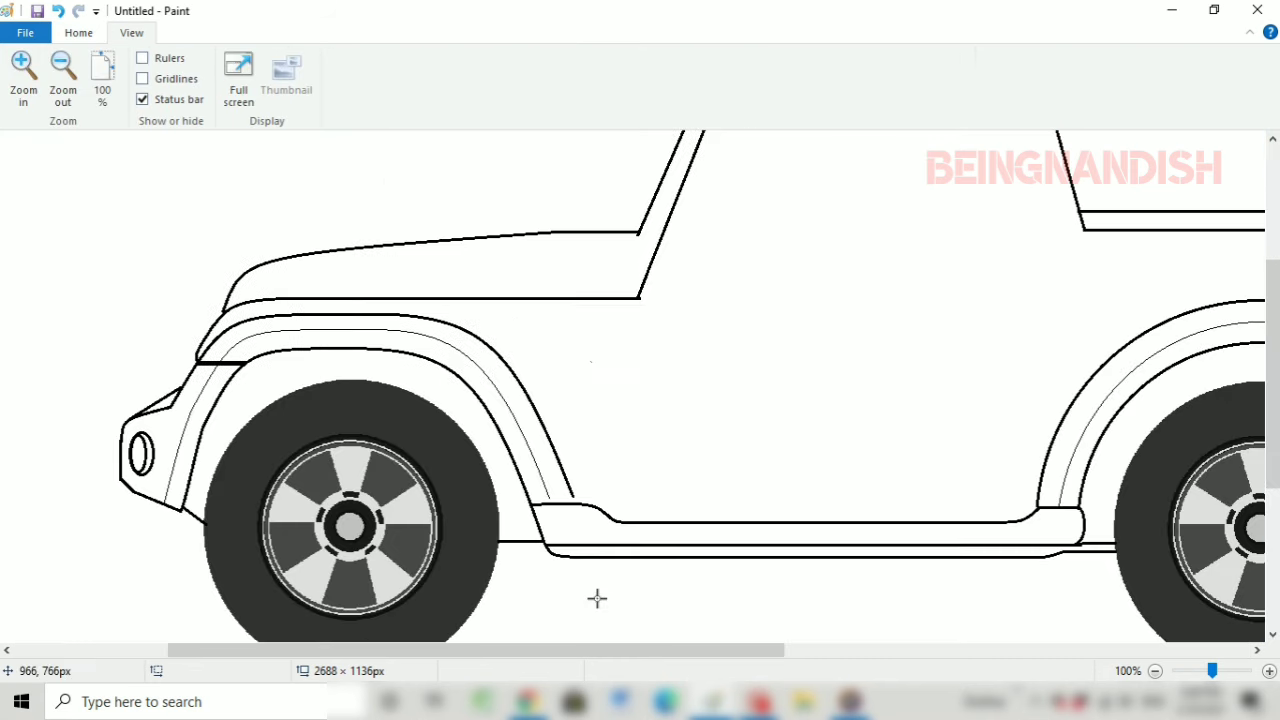
Step: Select the hood's top outline with a free-form selection and shift it slightly down and forward
{"action": "left_click", "coordinate": [78, 33]}
{"action": "left_click", "coordinate": [122, 98]}
{"action": "left_click", "coordinate": [165, 163]}
{"action": "mouse_move", "coordinate": [644, 241]}
{"action": "left_mouse_down"}
{"action": "mouse_move", "coordinate": [347, 215]}
{"action": "mouse_move", "coordinate": [637, 233]}
{"action": "left_mouse_up"}
{"action": "left_click_drag", "start_coordinate": [562, 265], "coordinate": [553, 275]}
{"action": "left_click_drag", "start_coordinate": [468, 261], "coordinate": [475, 268]}
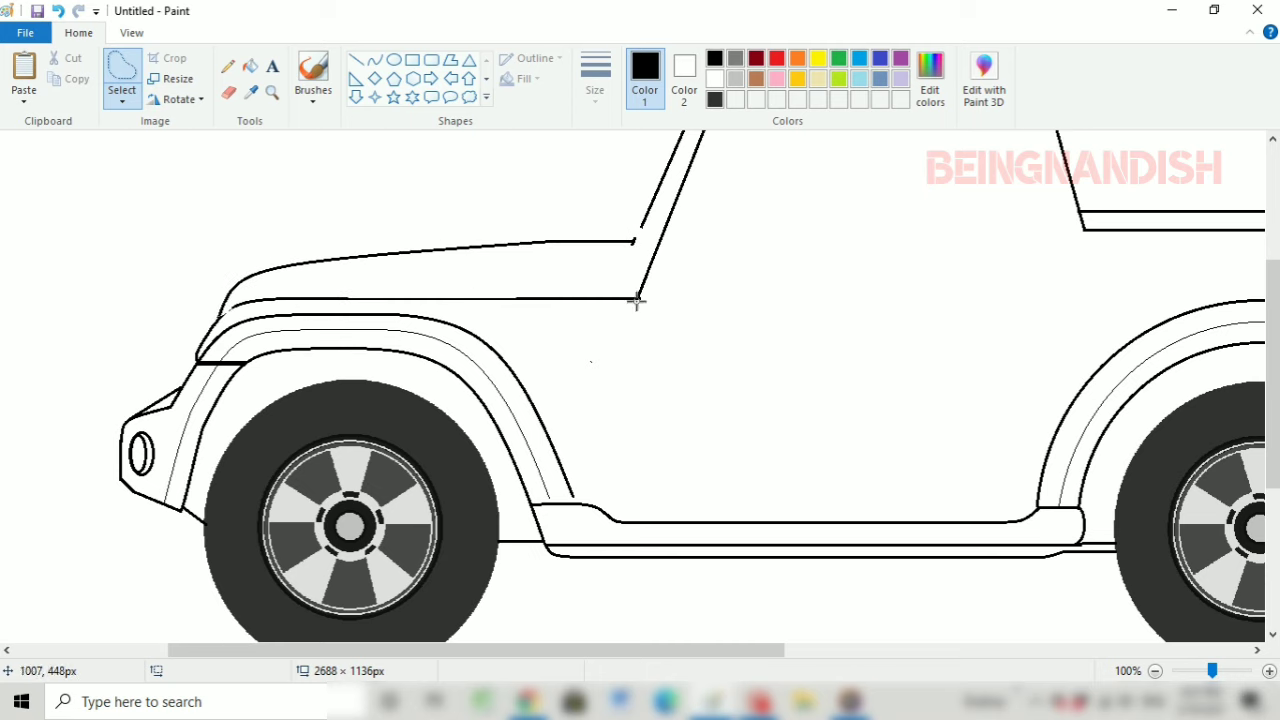
Step: Redraw the damaged stretch of the hood's lower edge as a straight line
{"action": "left_click", "coordinate": [356, 60]}
{"action": "left_click_drag", "start_coordinate": [339, 293], "coordinate": [543, 300]}
{"action": "key", "text": "ctrl+z"}
{"action": "scroll", "coordinate": [641, 352], "scroll_direction": "up", "scroll_amount": 3}
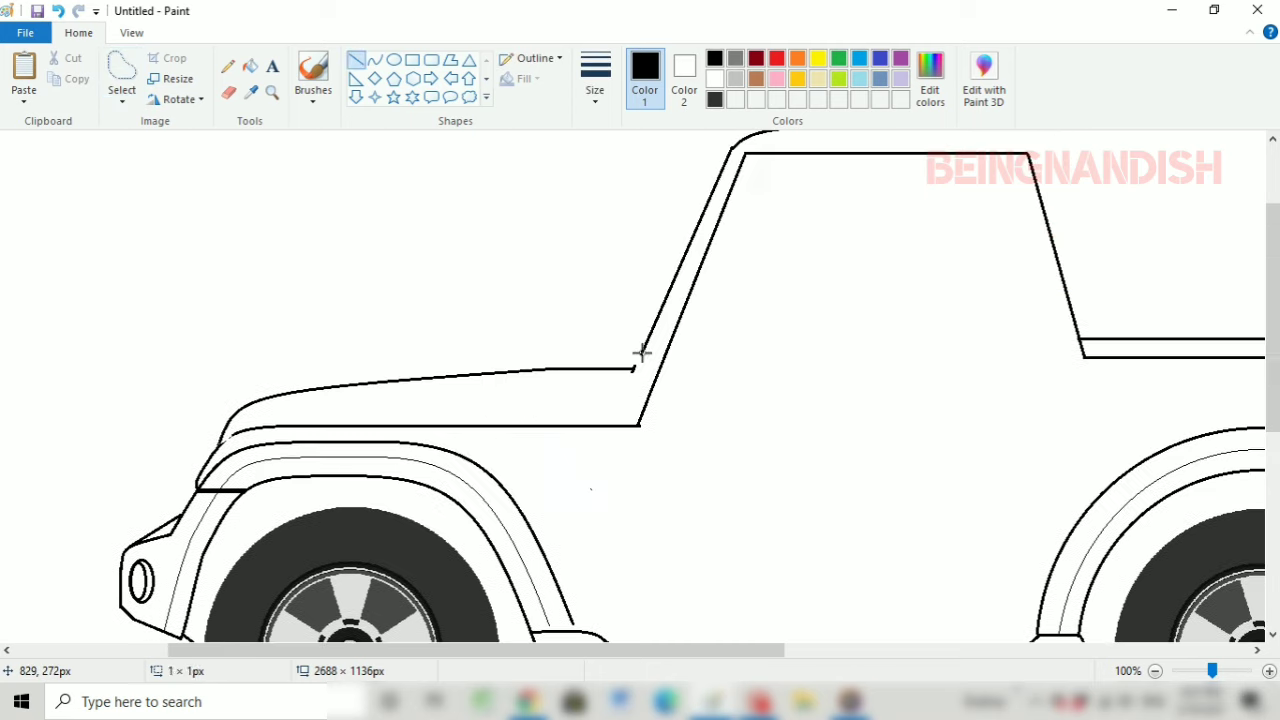
Step: Move the cabin outline slightly down and forward with a rectangular selection, then erase the leftover stub at the windshield's base
{"action": "left_click", "coordinate": [131, 32]}
{"action": "left_click_drag", "start_coordinate": [531, 650], "coordinate": [741, 650]}
{"action": "left_click", "coordinate": [78, 32]}
{"action": "left_click", "coordinate": [122, 100]}
{"action": "left_click", "coordinate": [189, 143]}
{"action": "mouse_move", "coordinate": [741, 141]}
{"action": "left_mouse_down"}
{"action": "mouse_move", "coordinate": [753, 413]}
{"action": "mouse_move", "coordinate": [1140, 407]}
{"action": "left_mouse_up"}
{"action": "left_click_drag", "start_coordinate": [722, 279], "coordinate": [715, 294]}
{"action": "left_click_drag", "start_coordinate": [765, 650], "coordinate": [641, 650]}
{"action": "left_click", "coordinate": [230, 98]}
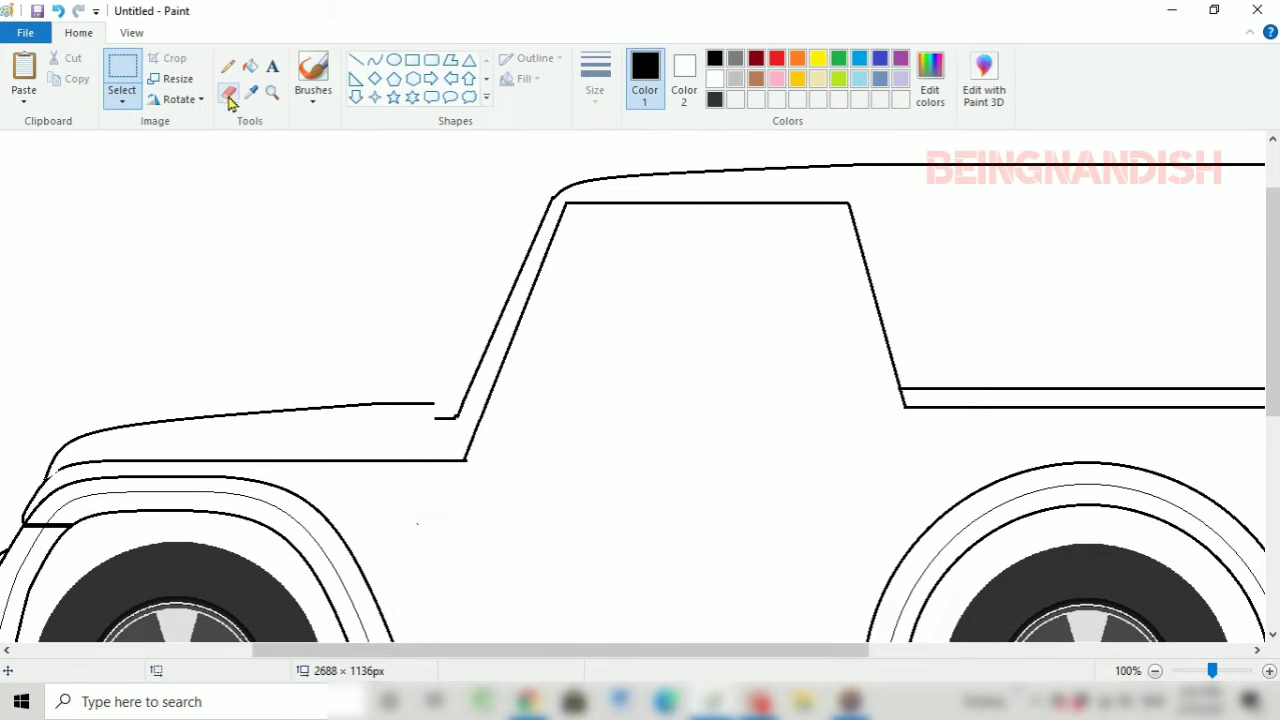
{"action": "left_click", "coordinate": [447, 416]}
Step: Join the hood's top edge to the windshield base with a shallow curve about 102 px long and add a vertical line across the hood
{"action": "left_click", "coordinate": [131, 32]}
{"action": "left_click", "coordinate": [63, 75]}
{"action": "left_click", "coordinate": [23, 75]}
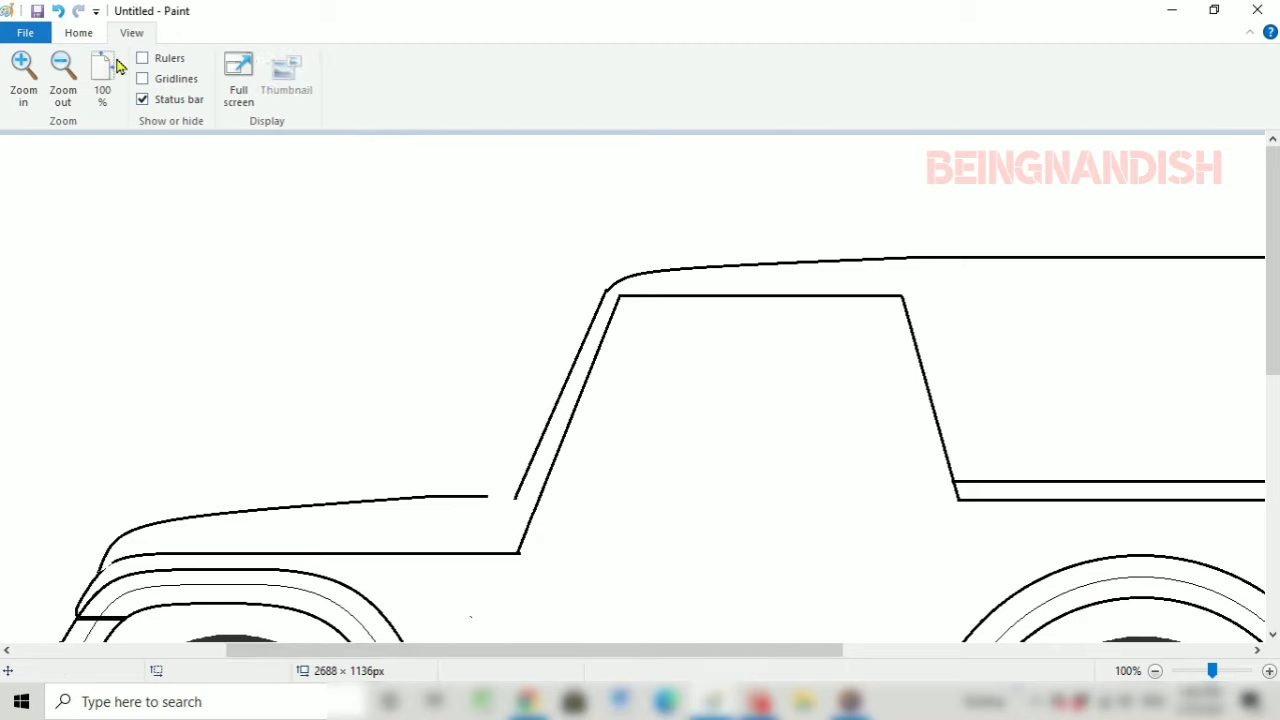
{"action": "left_click", "coordinate": [23, 75]}
{"action": "mouse_move", "coordinate": [717, 477]}
{"action": "left_mouse_down"}
{"action": "mouse_move", "coordinate": [590, 477]}
{"action": "mouse_move", "coordinate": [777, 470]}
{"action": "left_mouse_up"}
{"action": "left_click", "coordinate": [78, 32]}
{"action": "left_click", "coordinate": [374, 60]}
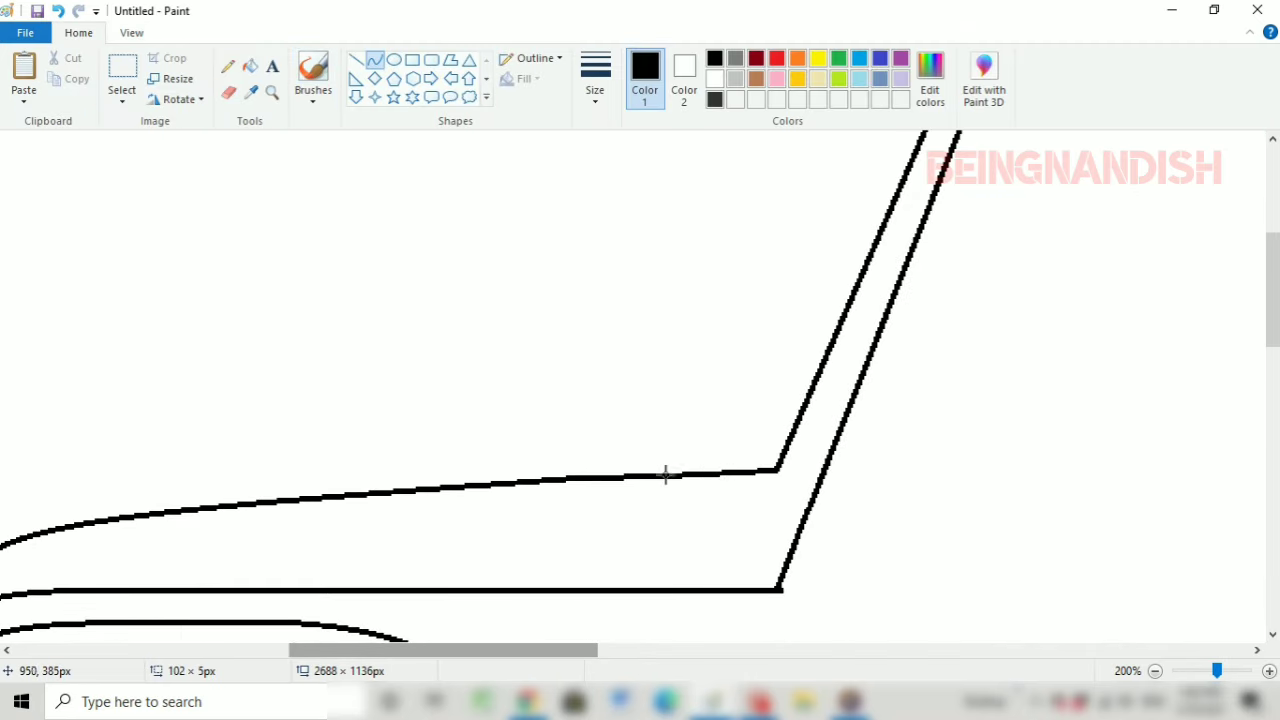
{"action": "left_click", "coordinate": [665, 475]}
{"action": "left_click_drag", "start_coordinate": [666, 472], "coordinate": [666, 590]}
{"action": "left_click", "coordinate": [228, 92]}
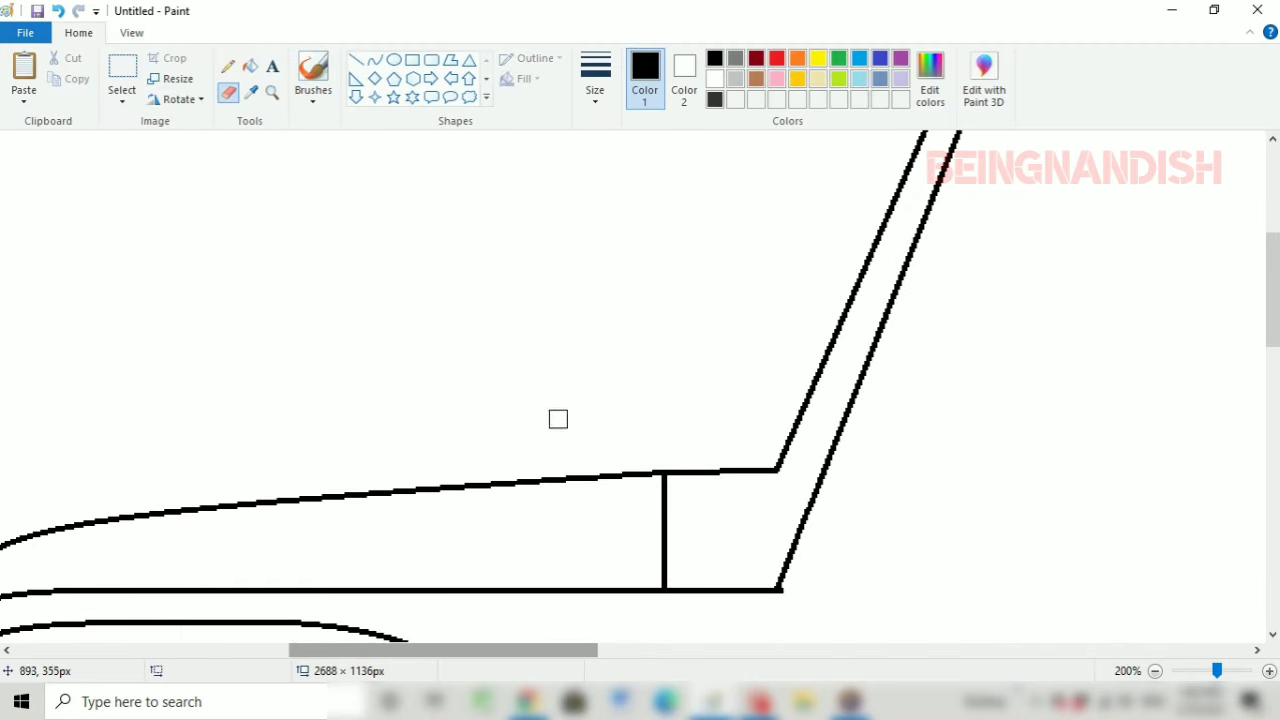
Step: Draw a slanted line from the windshield base to the hood's lower edge, round its upper end, and erase the overshoot at the lower corner
{"action": "left_click", "coordinate": [374, 60]}
{"action": "left_click_drag", "start_coordinate": [766, 500], "coordinate": [737, 590]}
{"action": "left_click", "coordinate": [755, 538]}
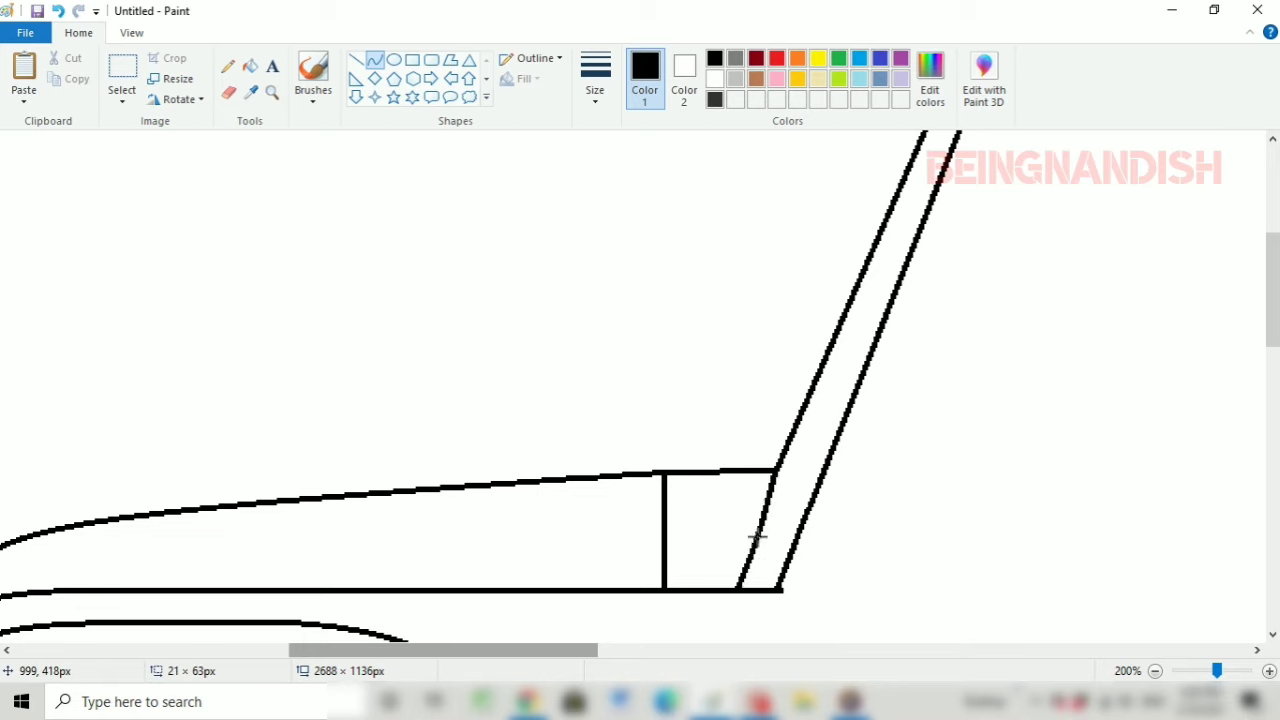
{"action": "left_click", "coordinate": [757, 537]}
{"action": "mouse_move", "coordinate": [736, 471]}
{"action": "left_mouse_down"}
{"action": "mouse_move", "coordinate": [748, 487]}
{"action": "mouse_move", "coordinate": [734, 484]}
{"action": "left_mouse_up"}
{"action": "left_click", "coordinate": [778, 472]}
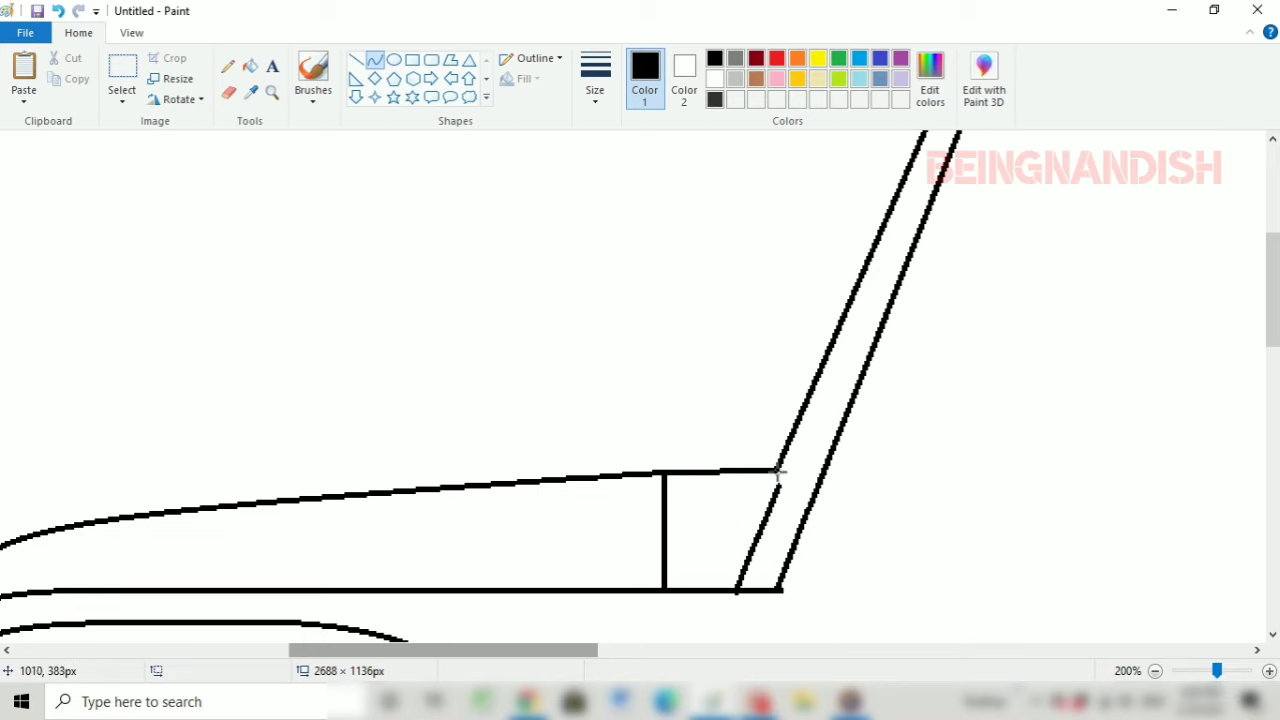
{"action": "left_click", "coordinate": [228, 92]}
{"action": "scroll", "coordinate": [796, 471], "scroll_direction": "down", "scroll_amount": 3}
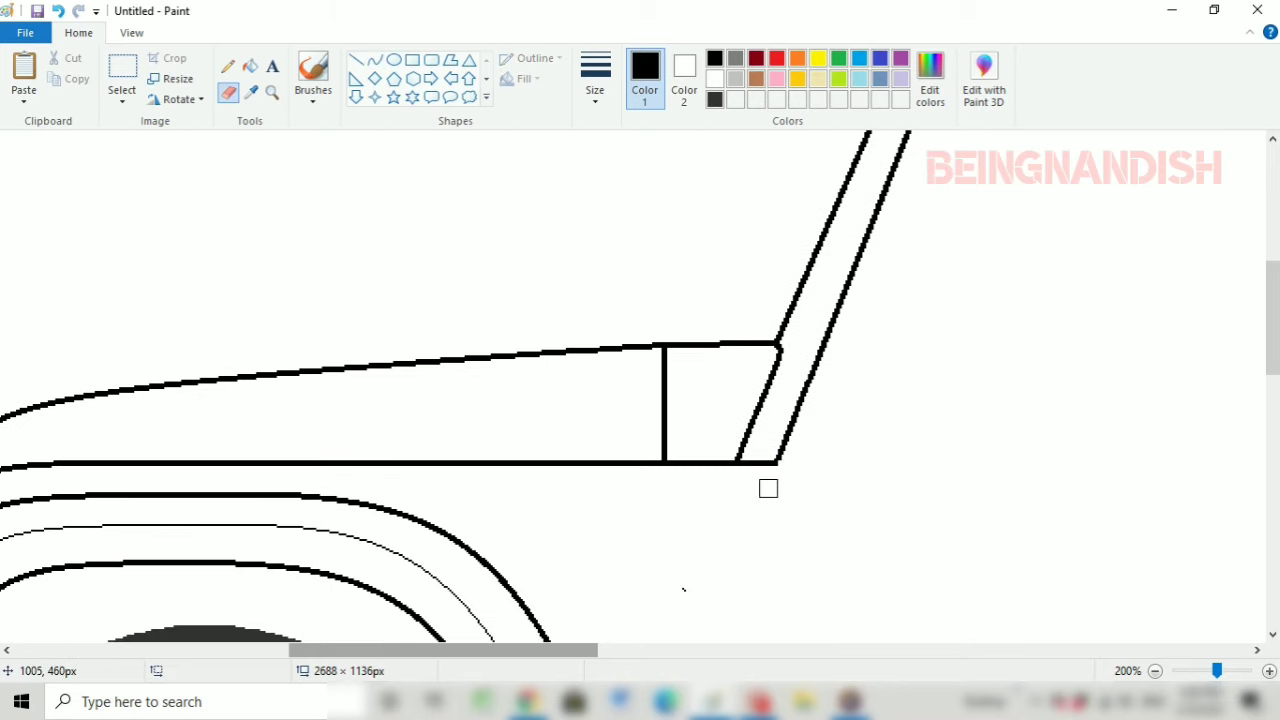
Step: Draw a slanted line just inside the outer windshield line, running from the roof's front corner to the windshield base
{"action": "scroll", "coordinate": [768, 488], "scroll_direction": "up", "scroll_amount": 6}
{"action": "scroll", "coordinate": [768, 488], "scroll_direction": "right", "scroll_amount": 5}
{"action": "left_click", "coordinate": [356, 60]}
{"action": "mouse_move", "coordinate": [729, 196]}
{"action": "left_mouse_down"}
{"action": "mouse_move", "coordinate": [634, 466]}
{"action": "mouse_move", "coordinate": [567, 596]}
{"action": "left_mouse_up"}
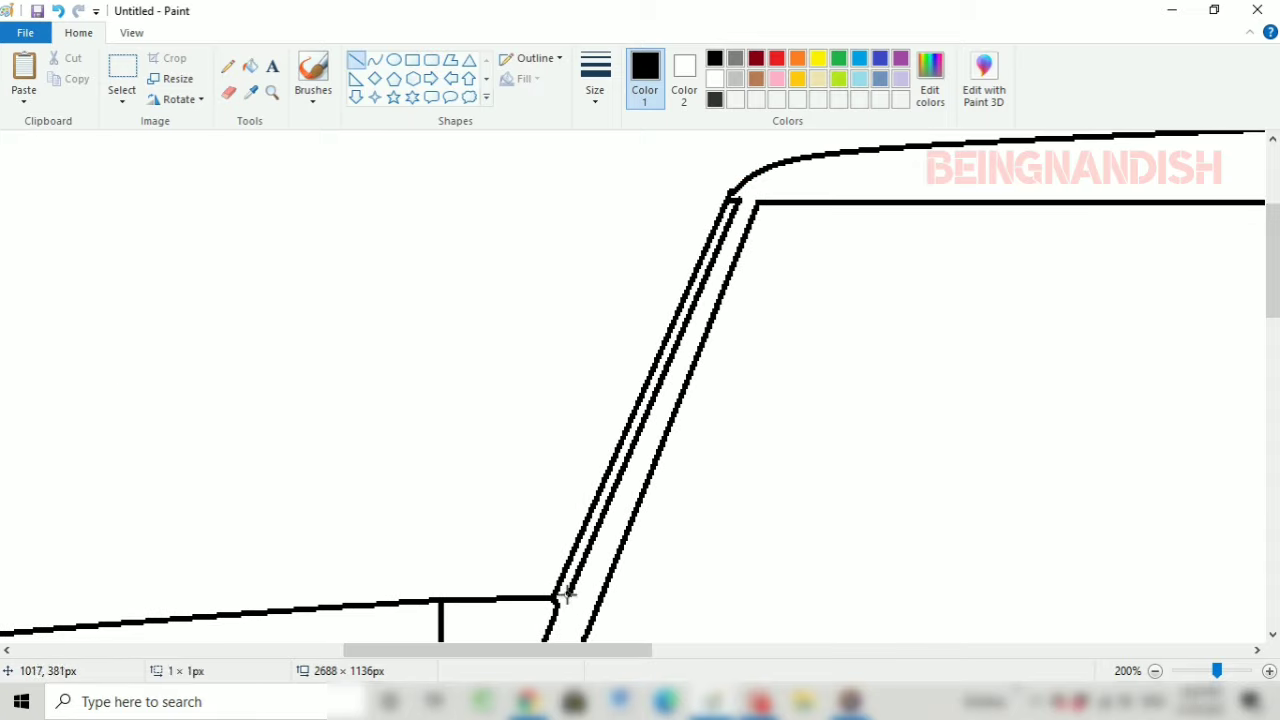
Step: Add a short curve joining the door frame's upper front corner to the roofline above it
{"action": "left_click", "coordinate": [131, 32]}
{"action": "scroll", "coordinate": [288, 291], "scroll_direction": "down", "scroll_amount": 2}
{"action": "left_click", "coordinate": [29, 101]}
{"action": "scroll", "coordinate": [655, 416], "scroll_direction": "down", "scroll_amount": 3}
{"action": "scroll", "coordinate": [655, 416], "scroll_direction": "right", "scroll_amount": 10}
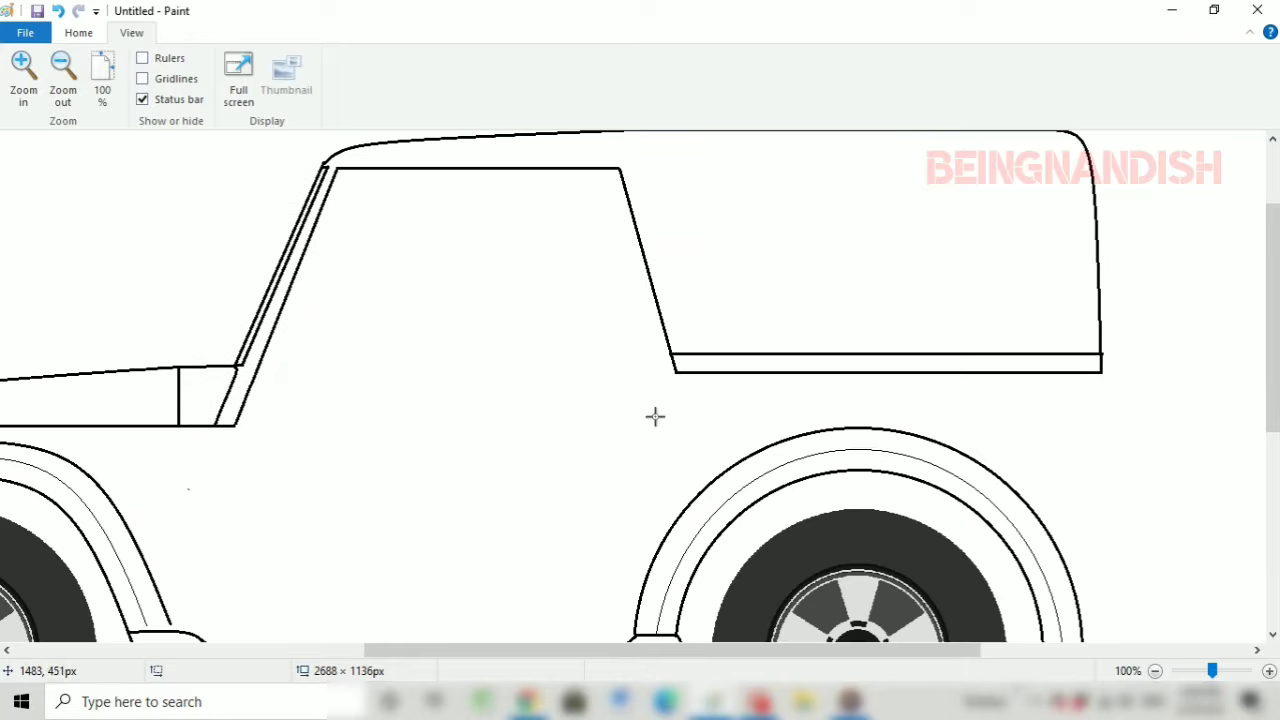
{"action": "left_click", "coordinate": [29, 80]}
{"action": "scroll", "coordinate": [400, 250], "scroll_direction": "up", "scroll_amount": 3}
{"action": "left_click", "coordinate": [78, 32]}
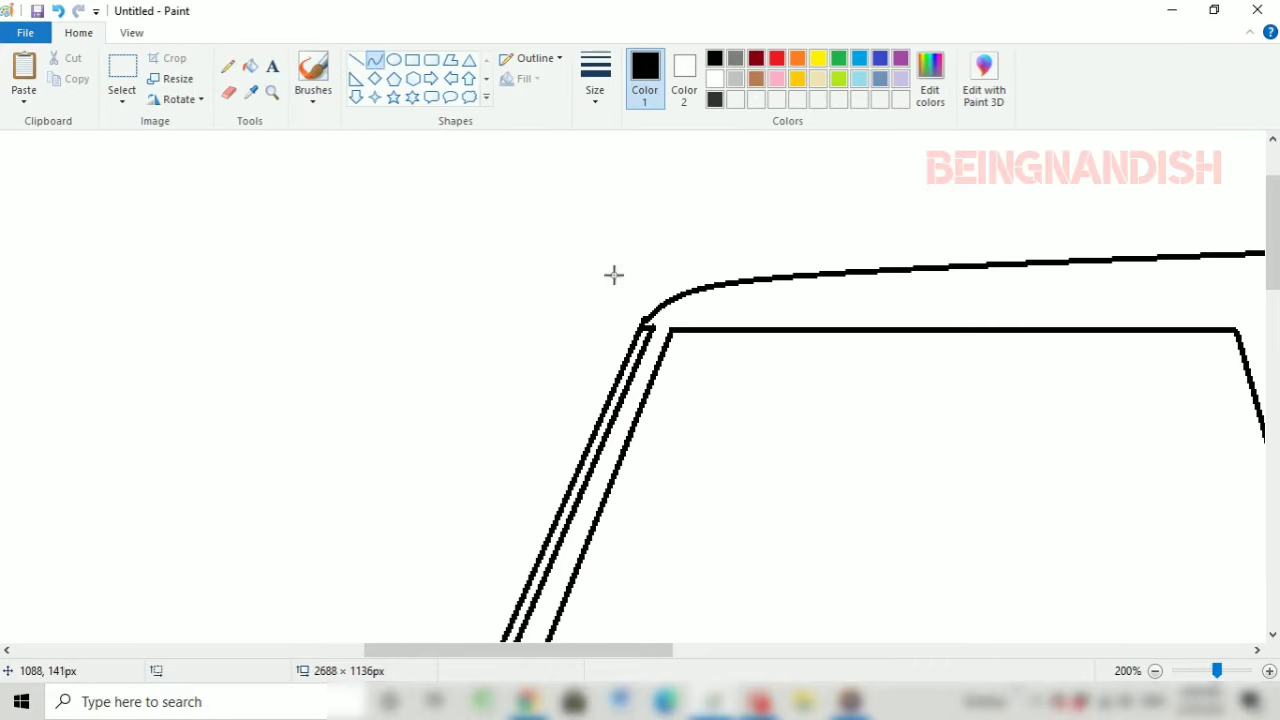
{"action": "scroll", "coordinate": [684, 305], "scroll_direction": "down", "scroll_amount": 4}
{"action": "left_click", "coordinate": [131, 32]}
{"action": "left_click", "coordinate": [63, 80]}
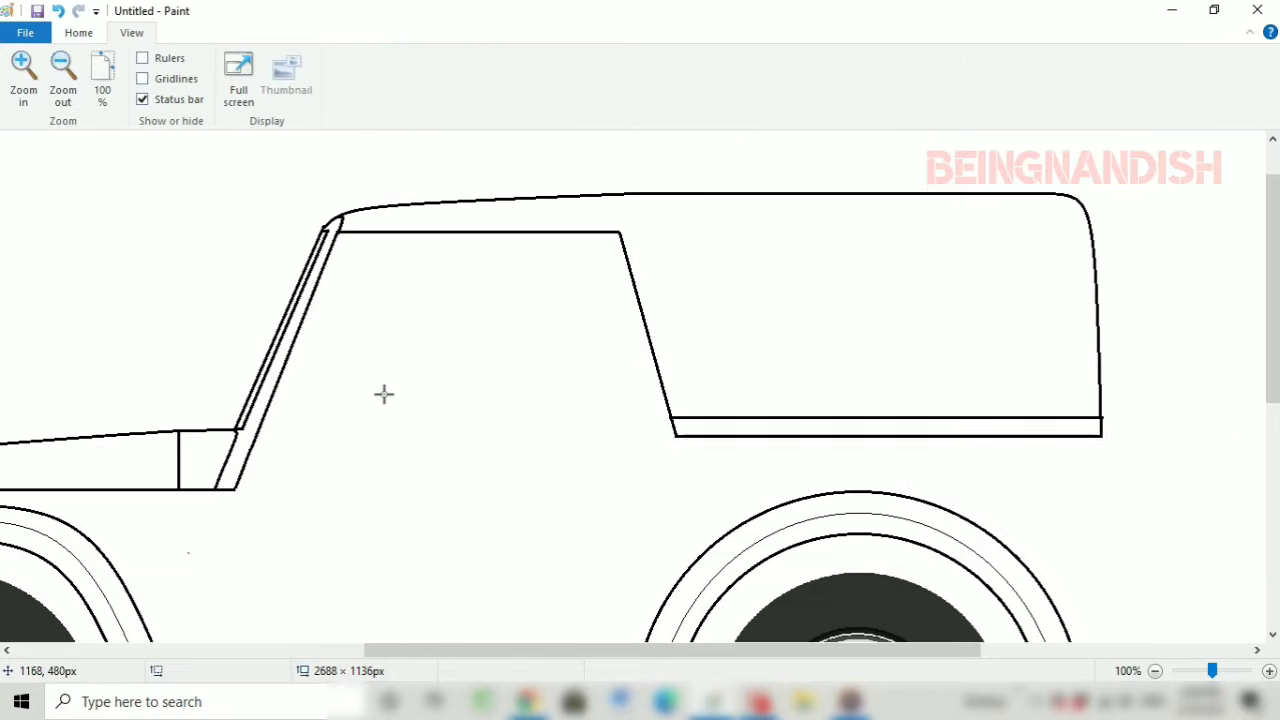
Step: Outline the door window inside the frame with a thicker line, giving it a slanted front edge and straight top, rear and bottom edges
{"action": "scroll", "coordinate": [383, 391], "scroll_direction": "left", "scroll_amount": 3}
{"action": "left_click", "coordinate": [78, 32]}
{"action": "left_click", "coordinate": [595, 90]}
{"action": "left_click", "coordinate": [612, 206]}
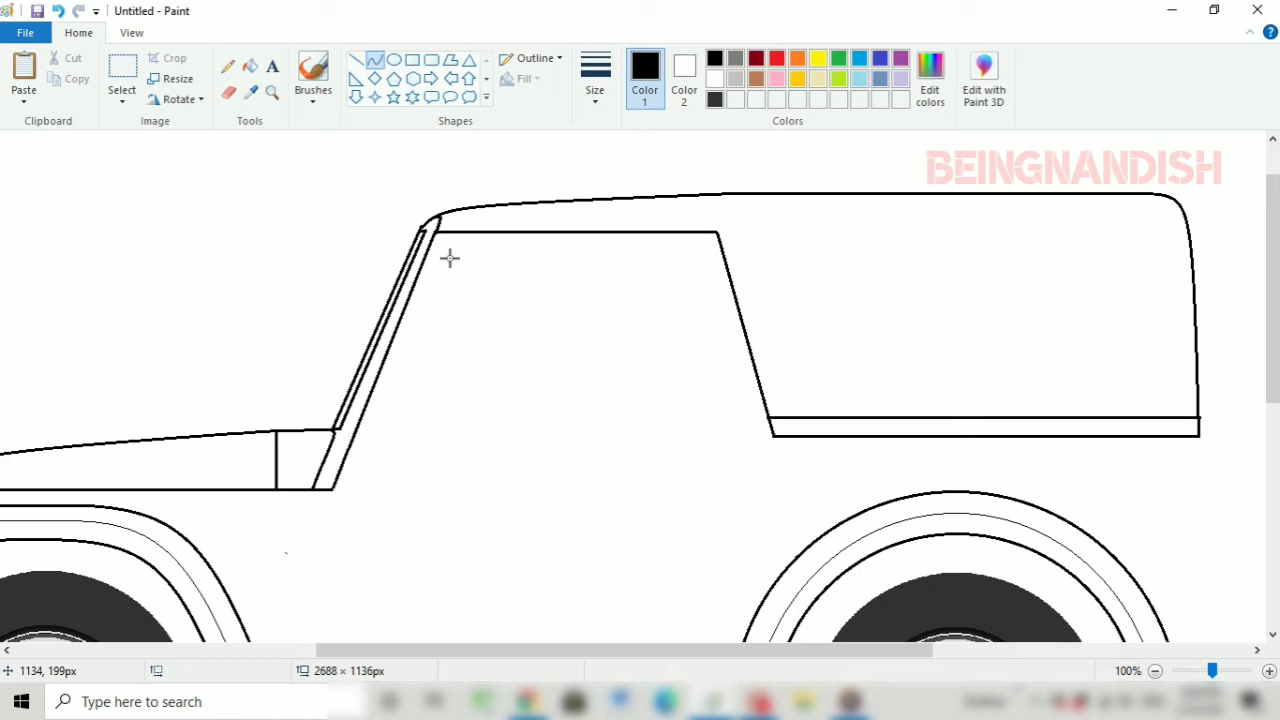
{"action": "left_click_drag", "start_coordinate": [450, 258], "coordinate": [380, 449]}
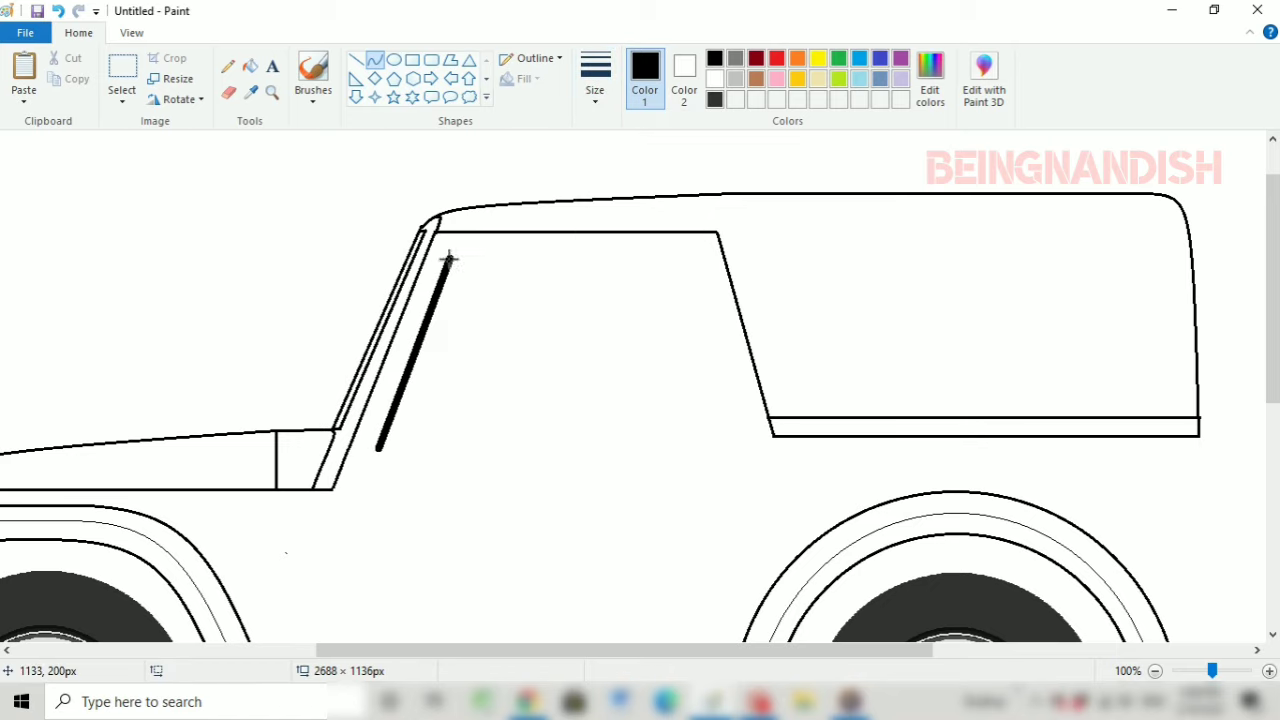
{"action": "mouse_move", "coordinate": [448, 258]}
{"action": "left_mouse_down"}
{"action": "mouse_move", "coordinate": [691, 254]}
{"action": "mouse_move", "coordinate": [449, 249]}
{"action": "mouse_move", "coordinate": [690, 256]}
{"action": "mouse_move", "coordinate": [665, 437]}
{"action": "mouse_move", "coordinate": [377, 453]}
{"action": "left_mouse_up"}
{"action": "key", "text": "ctrl+z"}
{"action": "left_click", "coordinate": [355, 60]}
{"action": "left_click", "coordinate": [229, 93]}
Step: Draw the side mirror's stem with thinner curves at the window's lower front corner, rounding its lower corners
{"action": "left_click", "coordinate": [131, 33]}
{"action": "left_click", "coordinate": [66, 88]}
{"action": "left_click", "coordinate": [24, 80]}
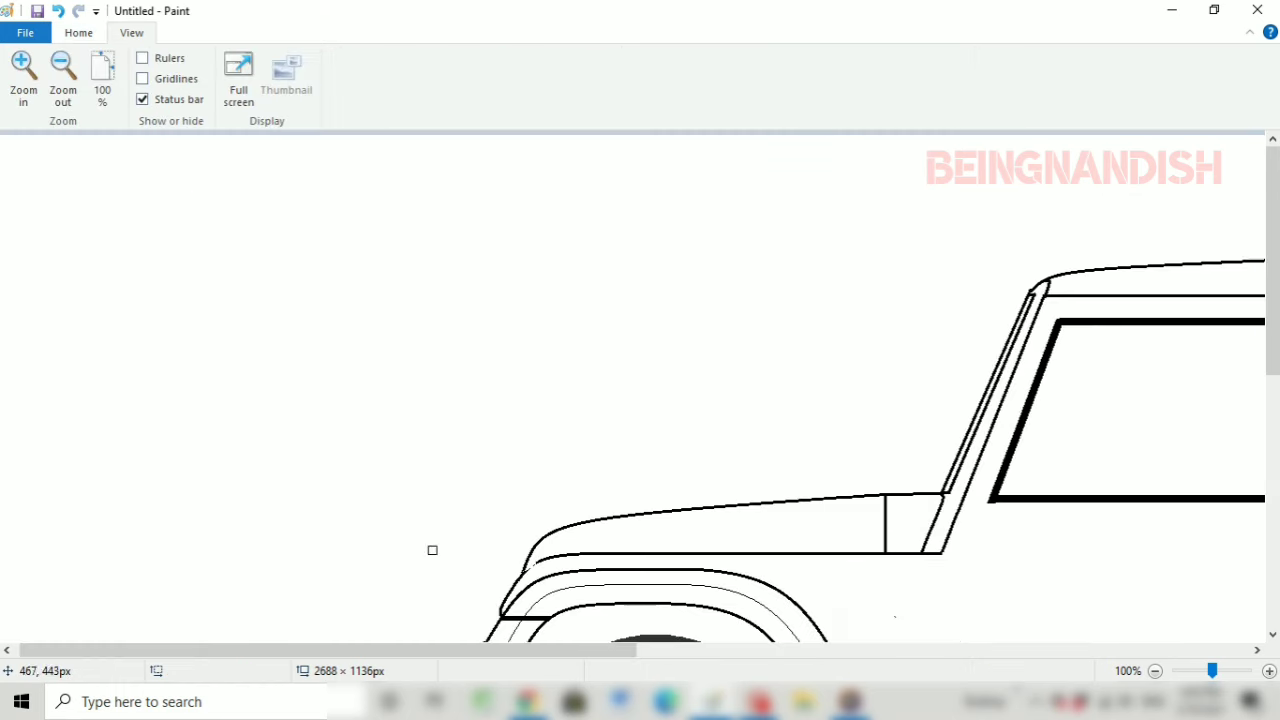
{"action": "left_click_drag", "start_coordinate": [431, 650], "coordinate": [675, 650]}
{"action": "left_click", "coordinate": [24, 80]}
{"action": "scroll", "coordinate": [335, 318], "scroll_direction": "down", "scroll_amount": 3}
{"action": "scroll", "coordinate": [335, 318], "scroll_direction": "right", "scroll_amount": 5}
{"action": "left_click", "coordinate": [78, 33]}
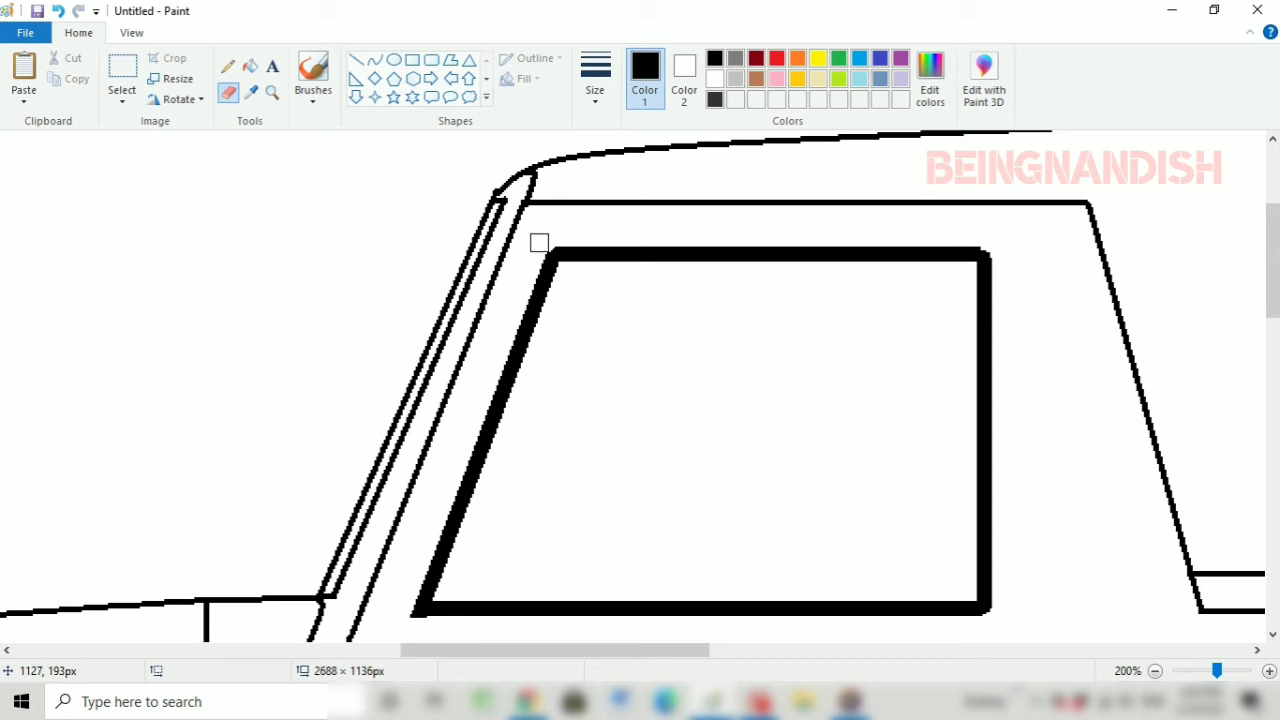
{"action": "left_click", "coordinate": [374, 60]}
{"action": "left_click", "coordinate": [595, 75]}
{"action": "left_click", "coordinate": [606, 171]}
{"action": "scroll", "coordinate": [617, 458], "scroll_direction": "down", "scroll_amount": 1}
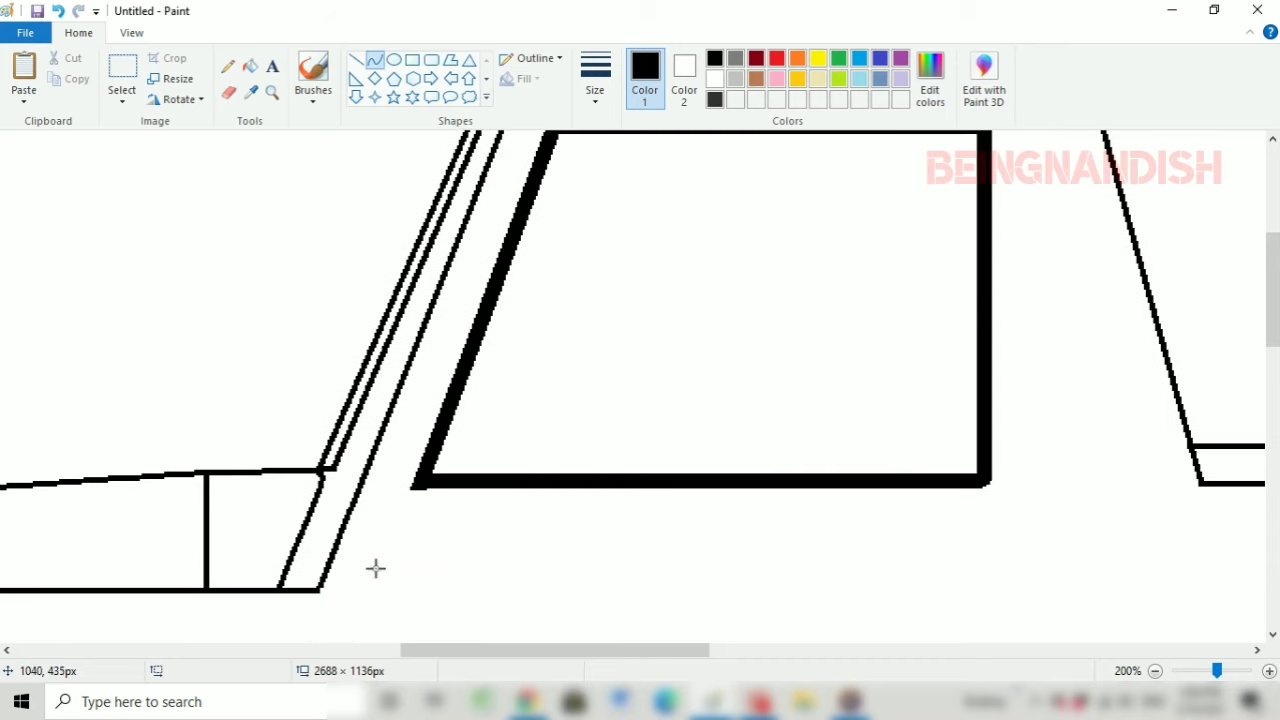
{"action": "left_click", "coordinate": [595, 75]}
{"action": "left_click", "coordinate": [606, 114]}
{"action": "mouse_move", "coordinate": [396, 588]}
{"action": "left_mouse_down"}
{"action": "mouse_move", "coordinate": [451, 466]}
{"action": "mouse_move", "coordinate": [470, 456]}
{"action": "left_mouse_up"}
{"action": "mouse_move", "coordinate": [470, 456]}
{"action": "left_mouse_down"}
{"action": "mouse_move", "coordinate": [427, 457]}
{"action": "mouse_move", "coordinate": [483, 463]}
{"action": "mouse_move", "coordinate": [508, 333]}
{"action": "left_mouse_up"}
{"action": "scroll", "coordinate": [420, 450], "scroll_direction": "down", "scroll_amount": 1}
{"action": "left_click", "coordinate": [396, 464]}
{"action": "left_click", "coordinate": [500, 447]}
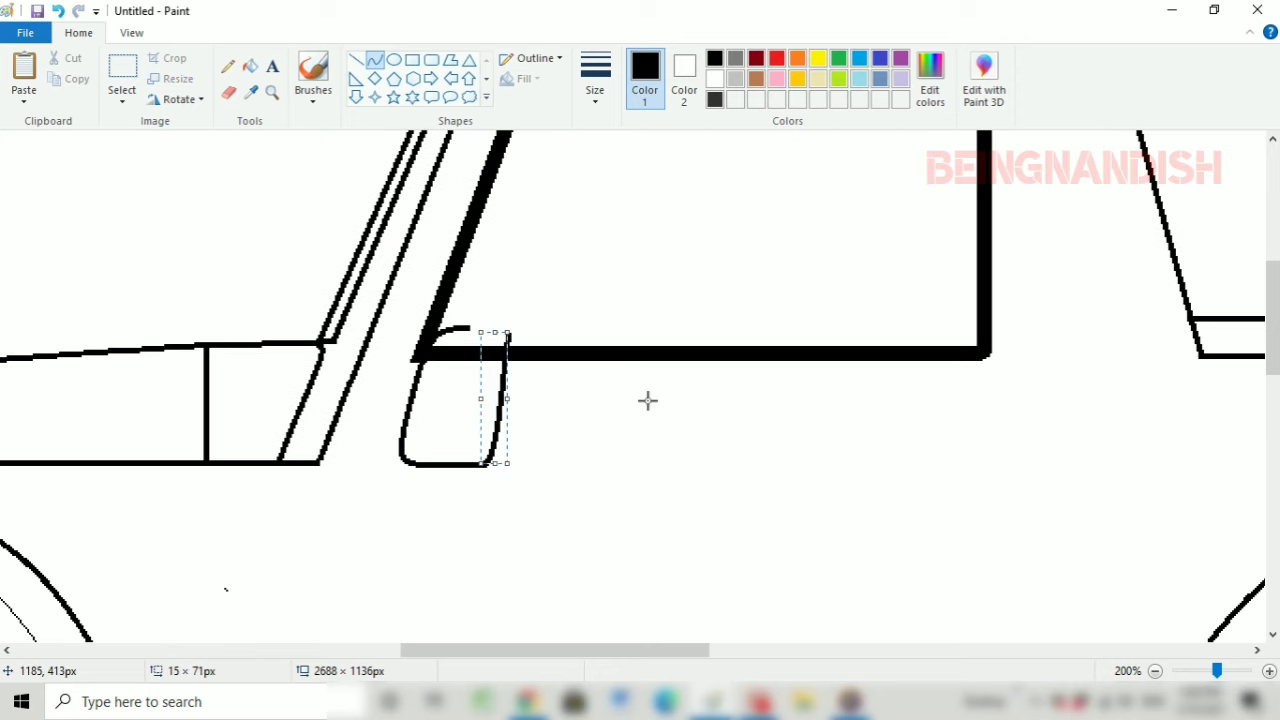
{"action": "scroll", "coordinate": [614, 409], "scroll_direction": "up", "scroll_amount": 2}
{"action": "scroll", "coordinate": [614, 409], "scroll_direction": "down", "scroll_amount": 1}
{"action": "mouse_move", "coordinate": [429, 471]}
{"action": "left_mouse_down"}
{"action": "mouse_move", "coordinate": [551, 323]}
{"action": "mouse_move", "coordinate": [552, 298]}
{"action": "left_mouse_up"}
{"action": "left_click", "coordinate": [472, 313]}
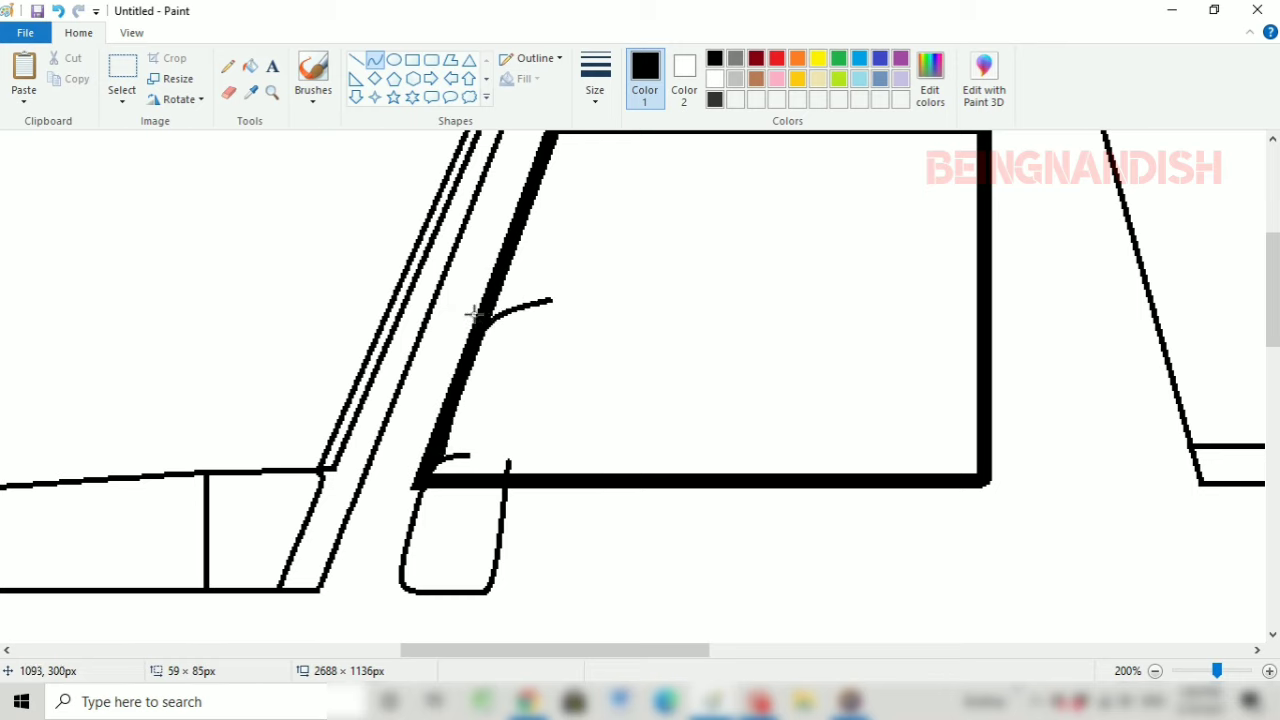
{"action": "mouse_move", "coordinate": [472, 313]}
{"action": "left_mouse_down"}
{"action": "mouse_move", "coordinate": [457, 300]}
{"action": "mouse_move", "coordinate": [452, 345]}
{"action": "left_mouse_up"}
{"action": "left_click", "coordinate": [228, 91]}
{"action": "mouse_move", "coordinate": [550, 302]}
{"action": "left_mouse_down"}
{"action": "mouse_move", "coordinate": [524, 313]}
{"action": "mouse_move", "coordinate": [617, 377]}
{"action": "mouse_move", "coordinate": [615, 393]}
{"action": "mouse_move", "coordinate": [599, 350]}
{"action": "mouse_move", "coordinate": [517, 471]}
{"action": "mouse_move", "coordinate": [594, 463]}
{"action": "left_mouse_up"}
{"action": "left_click", "coordinate": [375, 60]}
{"action": "left_click", "coordinate": [591, 306]}
{"action": "left_click", "coordinate": [591, 306]}
{"action": "left_click", "coordinate": [661, 359]}
{"action": "left_click", "coordinate": [600, 450]}
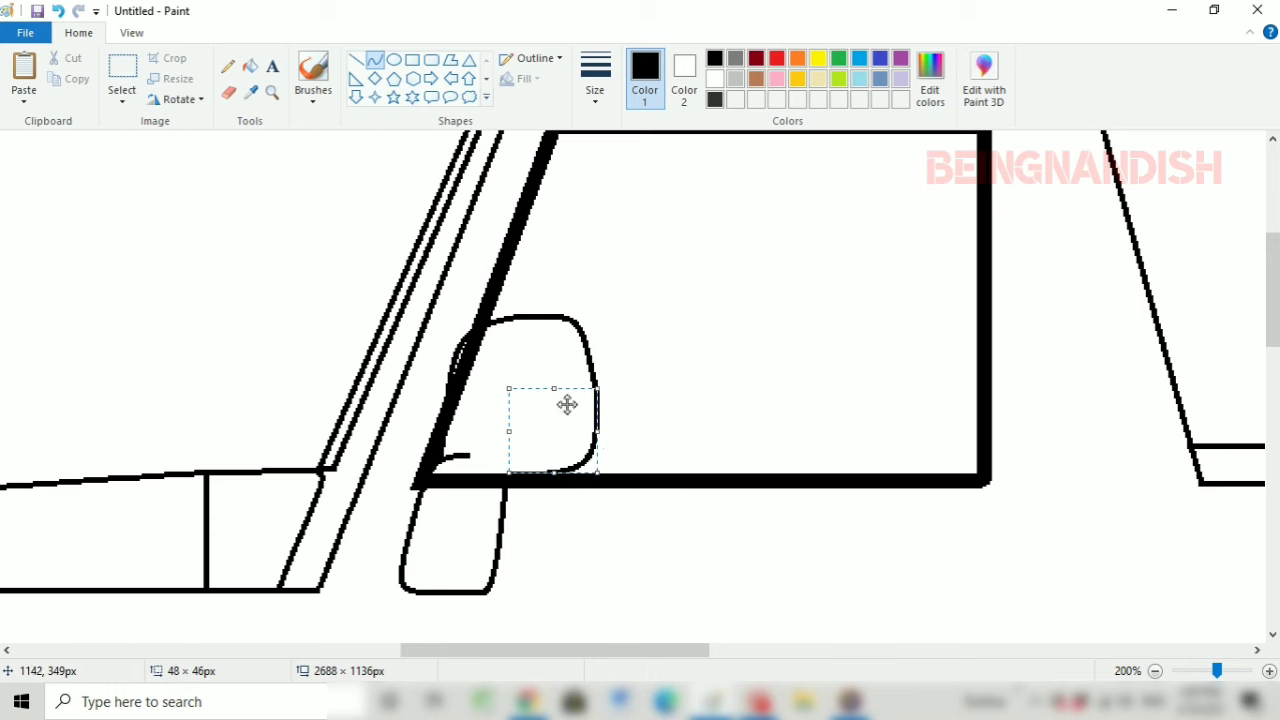
{"action": "left_click", "coordinate": [132, 33]}
{"action": "left_click", "coordinate": [63, 78]}
{"action": "left_click", "coordinate": [63, 78]}
{"action": "left_click", "coordinate": [58, 11]}
{"action": "left_click", "coordinate": [24, 78]}
{"action": "left_click", "coordinate": [24, 78]}
{"action": "left_click_drag", "start_coordinate": [449, 660], "coordinate": [750, 660]}
{"action": "left_click", "coordinate": [58, 11]}
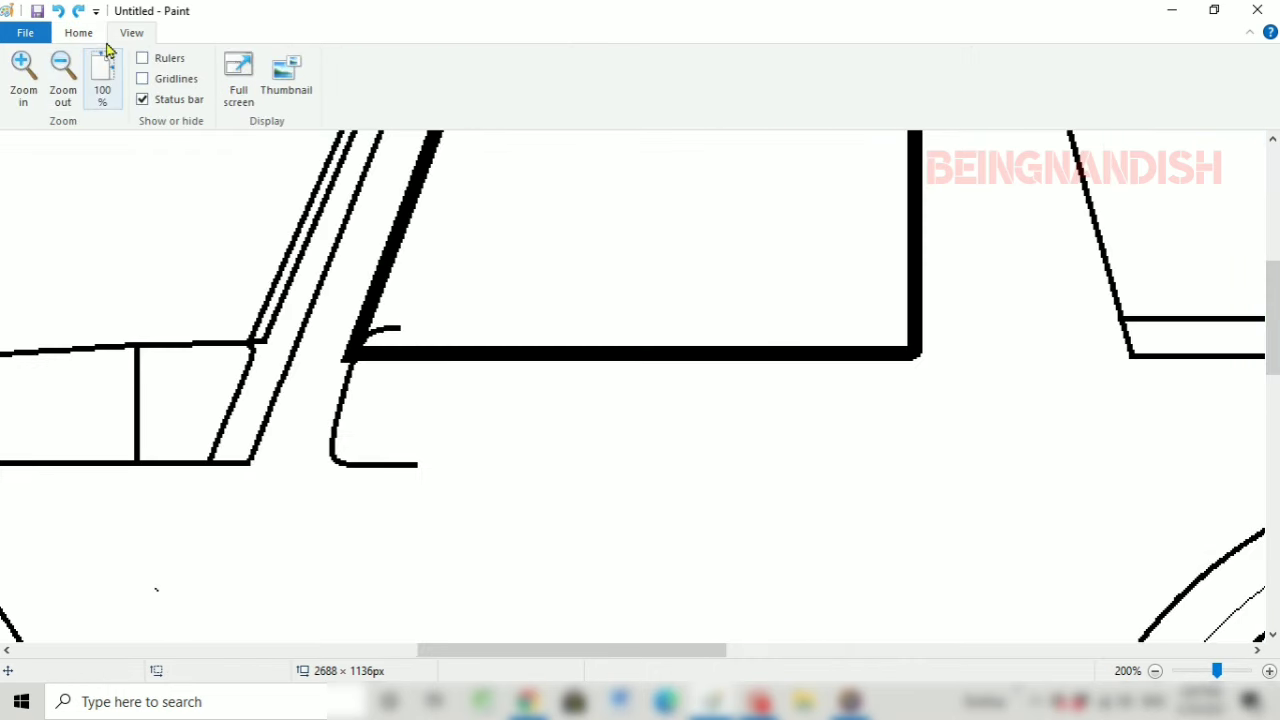
Step: Draw the mirror stem's rear edge as a slightly bent curve about 11 × 67 px with a rounded lower corner
{"action": "left_click", "coordinate": [79, 33]}
{"action": "left_click", "coordinate": [375, 60]}
{"action": "left_click_drag", "start_coordinate": [394, 464], "coordinate": [415, 342]}
{"action": "left_click", "coordinate": [417, 464]}
{"action": "left_click", "coordinate": [415, 466]}
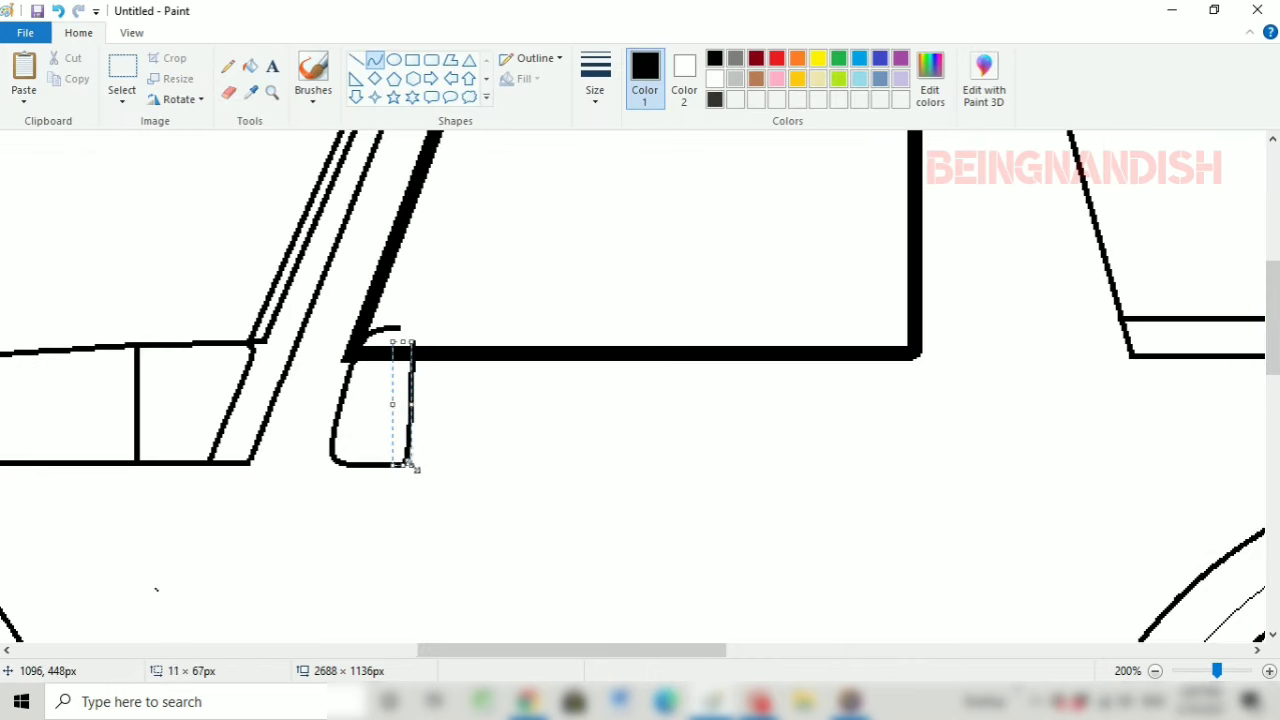
{"action": "left_click", "coordinate": [470, 411]}
Step: Draw the mirror head above the stem with rounded curves over the window's front edge, closing it with a curve about 42 × 36 px
{"action": "scroll", "coordinate": [429, 350], "scroll_direction": "up", "scroll_amount": 3}
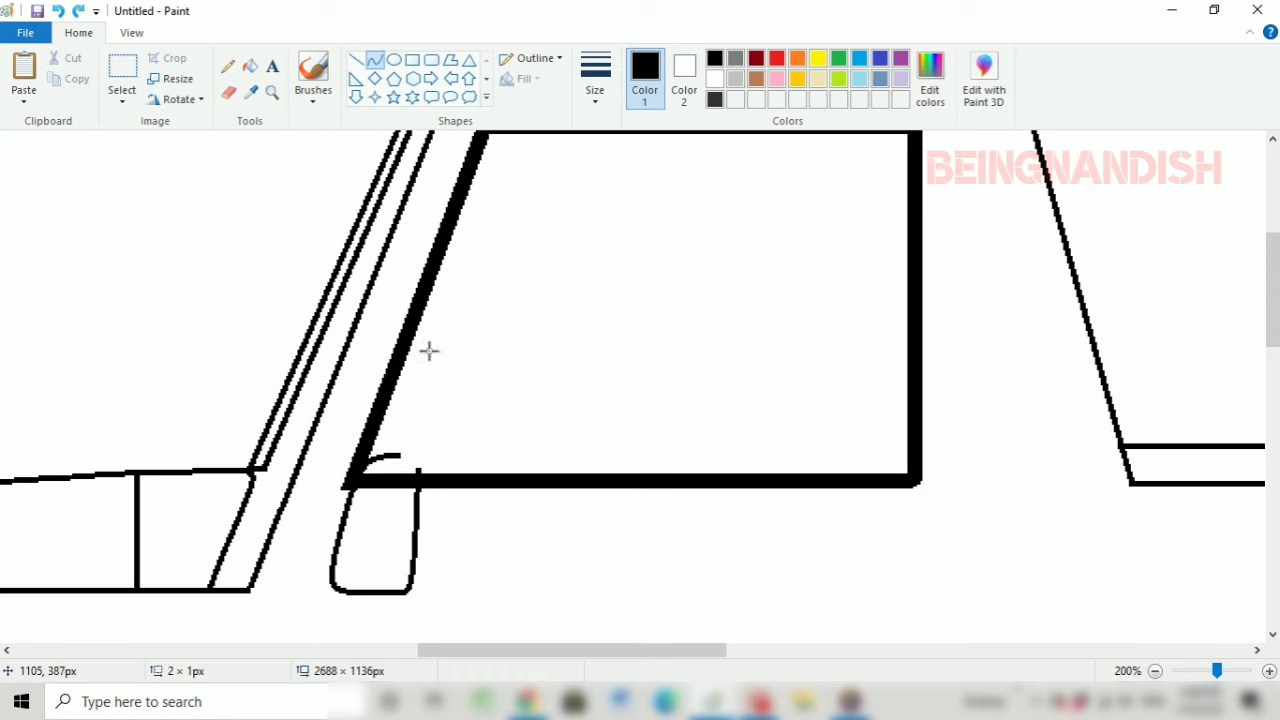
{"action": "left_click_drag", "start_coordinate": [370, 450], "coordinate": [414, 320]}
{"action": "left_click", "coordinate": [386, 340]}
{"action": "left_click", "coordinate": [386, 338]}
{"action": "left_click_drag", "start_coordinate": [416, 390], "coordinate": [431, 388]}
{"action": "left_click_drag", "start_coordinate": [430, 321], "coordinate": [500, 408]}
{"action": "left_click", "coordinate": [479, 322]}
{"action": "left_click_drag", "start_coordinate": [497, 340], "coordinate": [497, 457]}
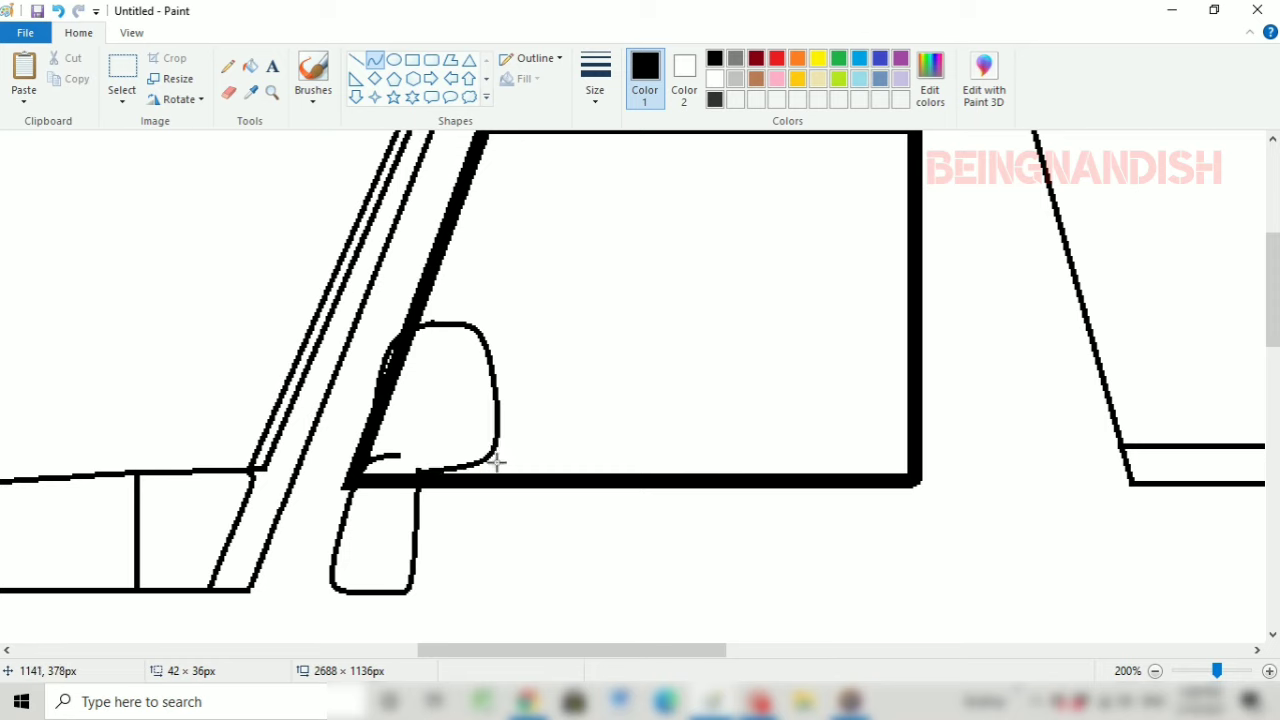
Step: Erase the thick window frame where it crosses the inside of the mirror head and stem
{"action": "left_click", "coordinate": [131, 32]}
{"action": "left_click", "coordinate": [62, 80]}
{"action": "left_click", "coordinate": [23, 80]}
{"action": "left_click", "coordinate": [78, 32]}
{"action": "left_click", "coordinate": [228, 92]}
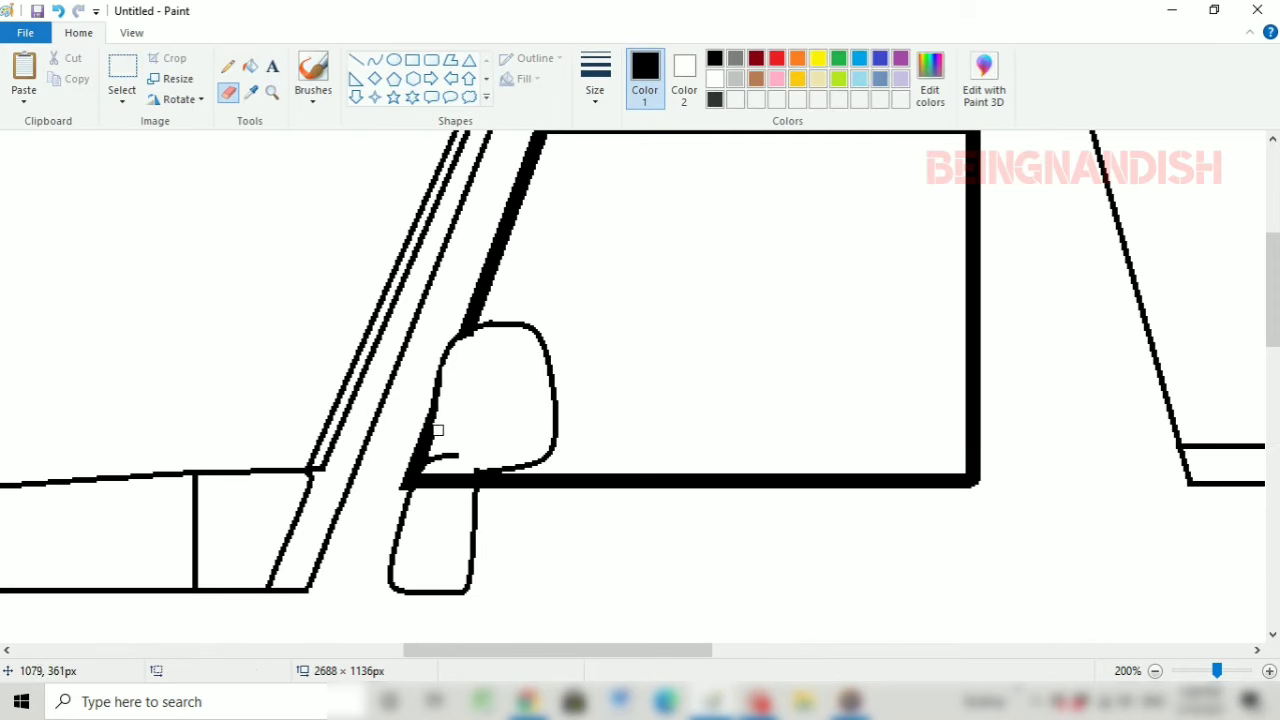
Step: Draw an inner curve about 30 × 27 px in the mirror head and join its lower end to the stub at the stem
{"action": "left_click", "coordinate": [595, 78]}
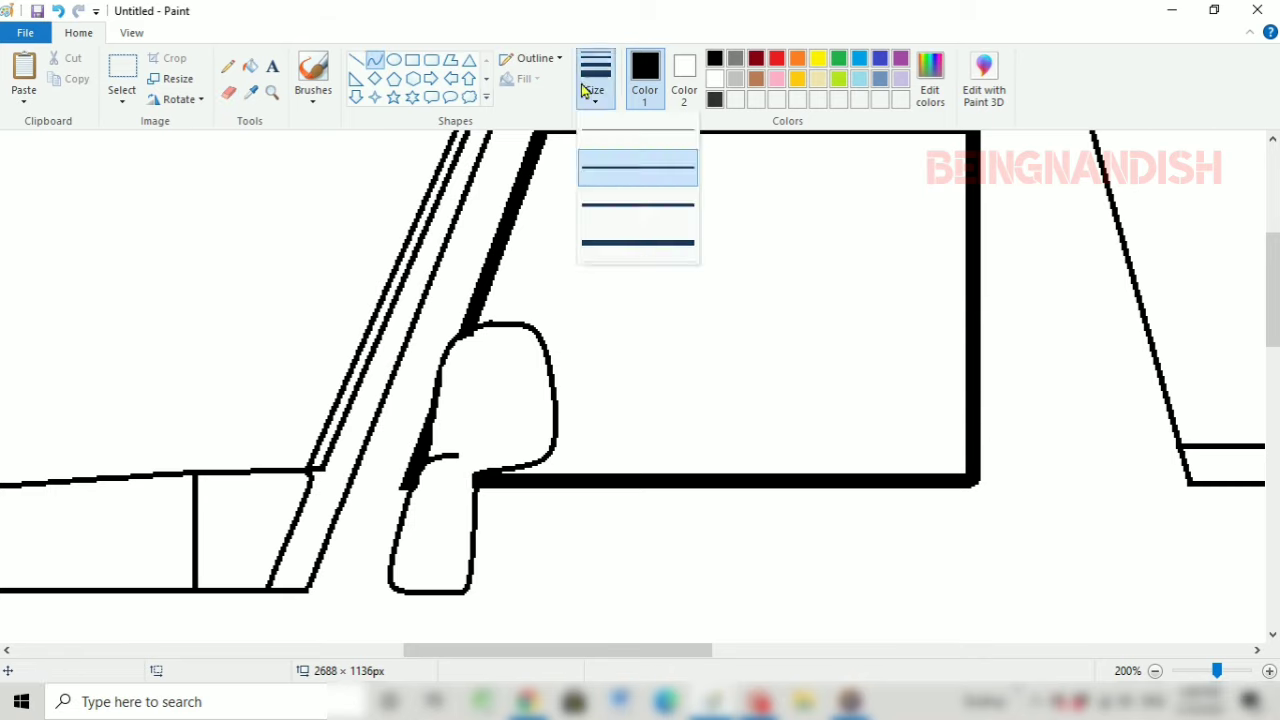
{"action": "left_click", "coordinate": [374, 60]}
{"action": "left_click_drag", "start_coordinate": [438, 378], "coordinate": [493, 426]}
{"action": "left_click_drag", "start_coordinate": [466, 402], "coordinate": [485, 374]}
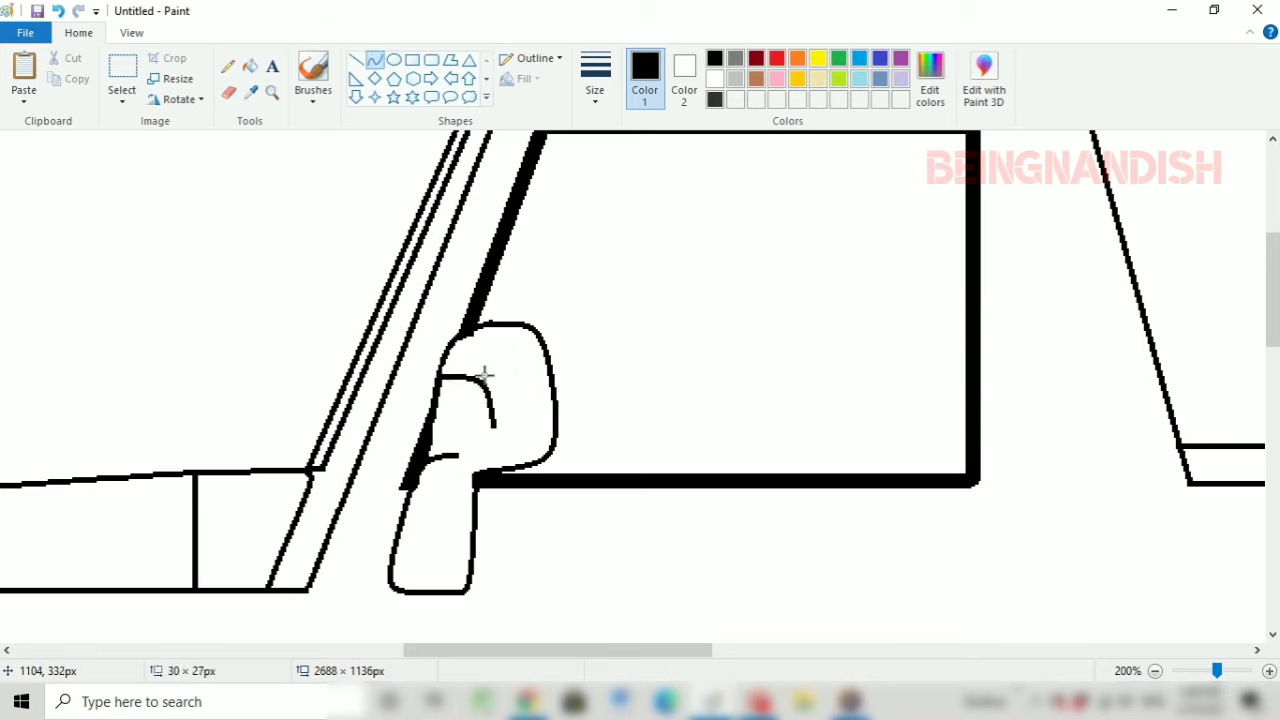
{"action": "left_click_drag", "start_coordinate": [487, 452], "coordinate": [457, 429]}
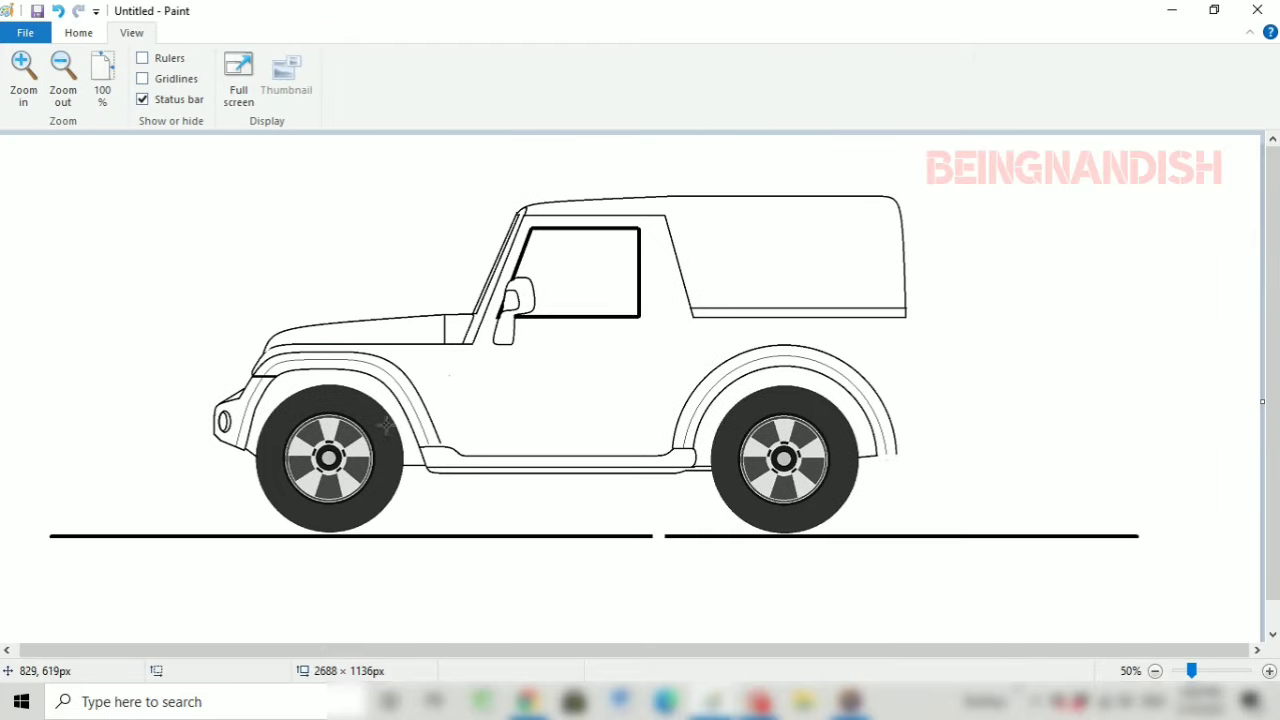
Step: Draw the door handle below the window's rear corner as a wide rounded rectangle with a smaller one overlapping its lower part
{"action": "scroll", "coordinate": [386, 425], "scroll_direction": "up", "scroll_amount": 1}
{"action": "left_click_drag", "start_coordinate": [366, 663], "coordinate": [543, 663]}
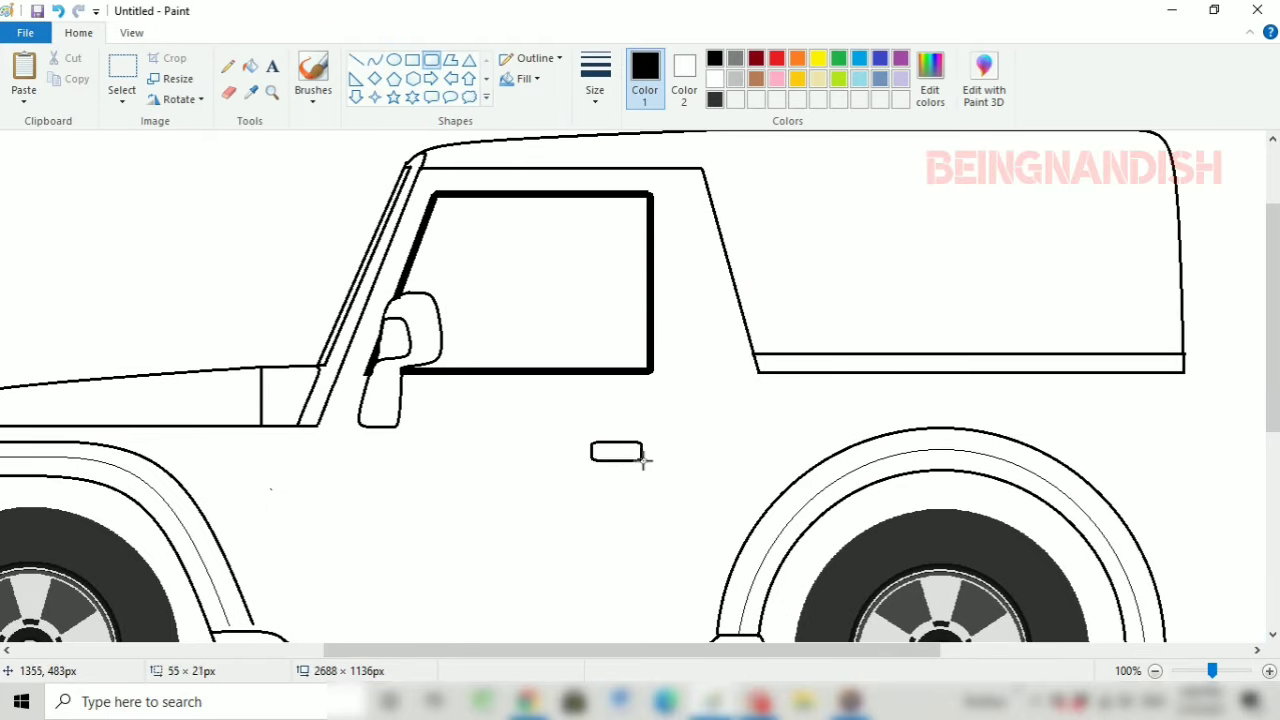
{"action": "mouse_move", "coordinate": [645, 461]}
{"action": "left_mouse_down"}
{"action": "mouse_move", "coordinate": [656, 466]}
{"action": "mouse_move", "coordinate": [604, 455]}
{"action": "mouse_move", "coordinate": [656, 474]}
{"action": "left_mouse_up"}
{"action": "key", "text": "ctrl+z"}
{"action": "key", "text": "ctrl+z"}
{"action": "left_click_drag", "start_coordinate": [596, 442], "coordinate": [670, 463]}
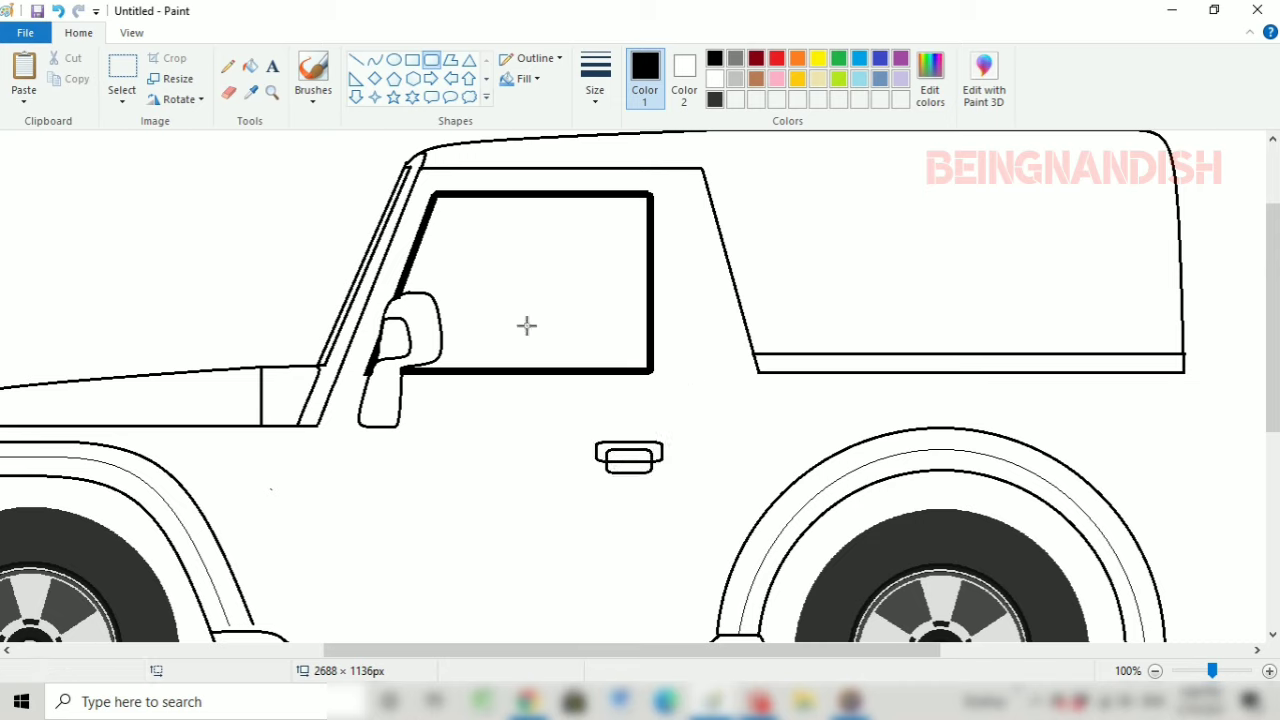
Step: Erase the lower part of the handle's inner rectangle and move the handle slightly forward with a rectangular selection
{"action": "key", "text": "e"}
{"action": "left_click", "coordinate": [122, 80]}
{"action": "left_click_drag", "start_coordinate": [588, 436], "coordinate": [670, 470]}
{"action": "left_click_drag", "start_coordinate": [647, 453], "coordinate": [631, 453]}
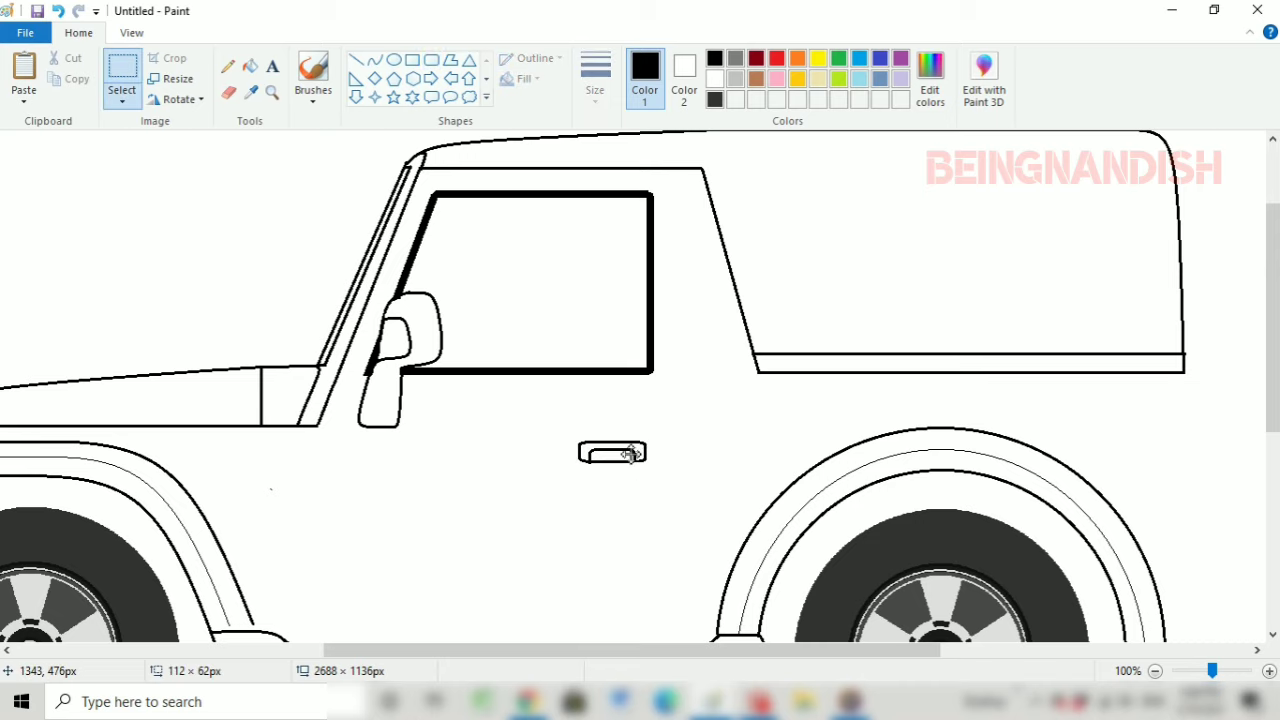
Step: Add a curved lip below the door handle and a straight line across its lower edge
{"action": "left_click", "coordinate": [131, 33]}
{"action": "left_click", "coordinate": [23, 68]}
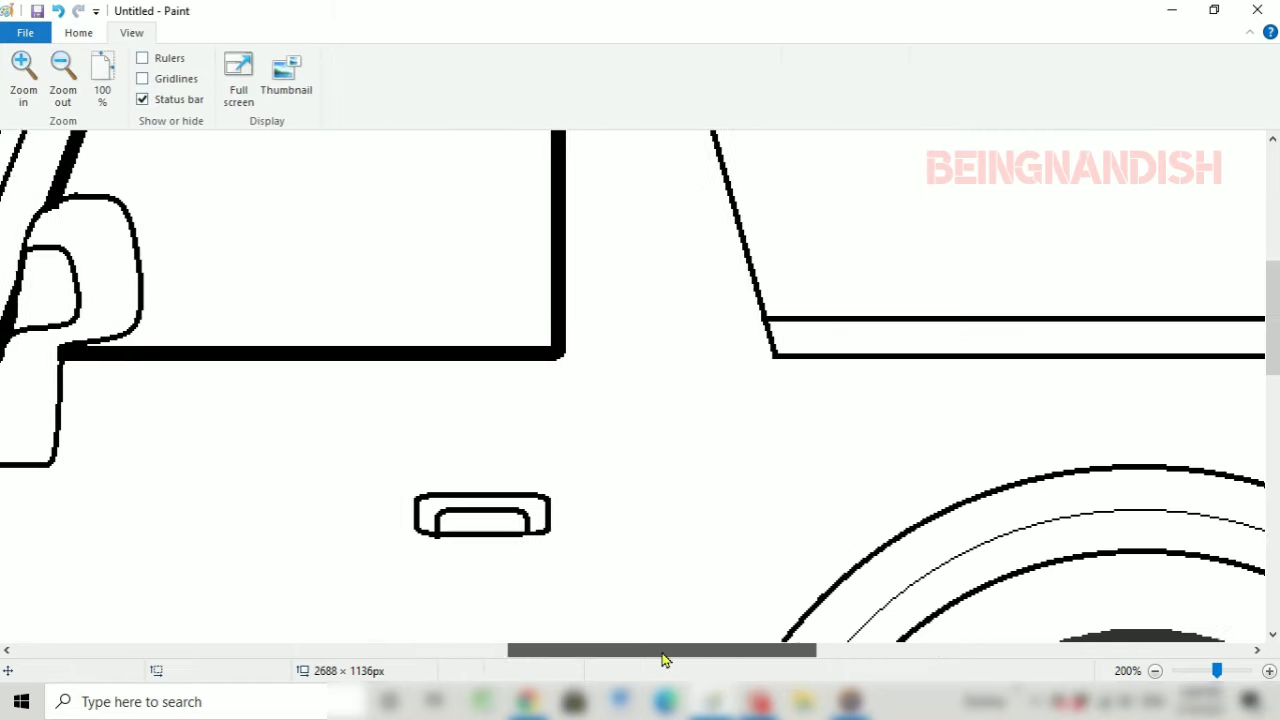
{"action": "left_click_drag", "start_coordinate": [663, 650], "coordinate": [669, 650]}
{"action": "left_click", "coordinate": [78, 33]}
{"action": "left_click", "coordinate": [374, 60]}
{"action": "mouse_move", "coordinate": [468, 558]}
{"action": "left_mouse_down"}
{"action": "mouse_move", "coordinate": [490, 553]}
{"action": "mouse_move", "coordinate": [476, 560]}
{"action": "left_mouse_up"}
{"action": "left_click", "coordinate": [356, 60]}
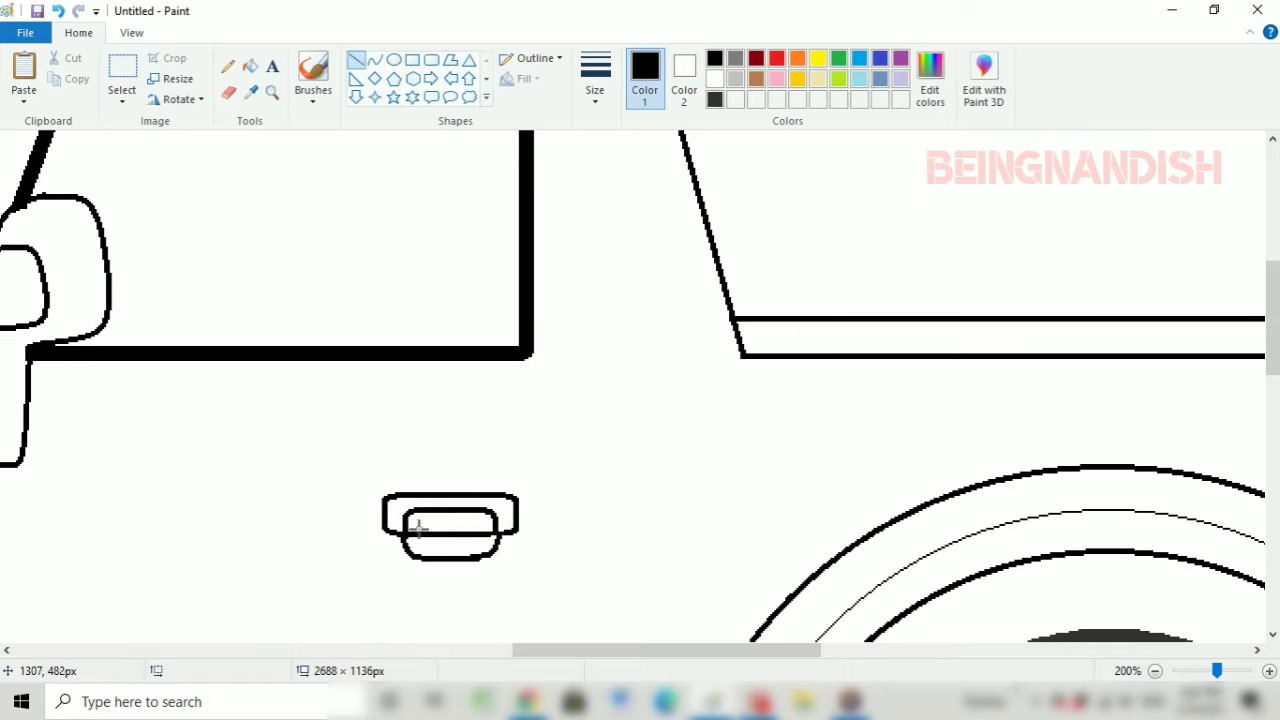
Step: Draw the door's vertical rear edge down from the roof frame and its front edge down from the hood's rear corner
{"action": "left_click", "coordinate": [131, 33]}
{"action": "left_click", "coordinate": [63, 68]}
{"action": "left_click", "coordinate": [78, 33]}
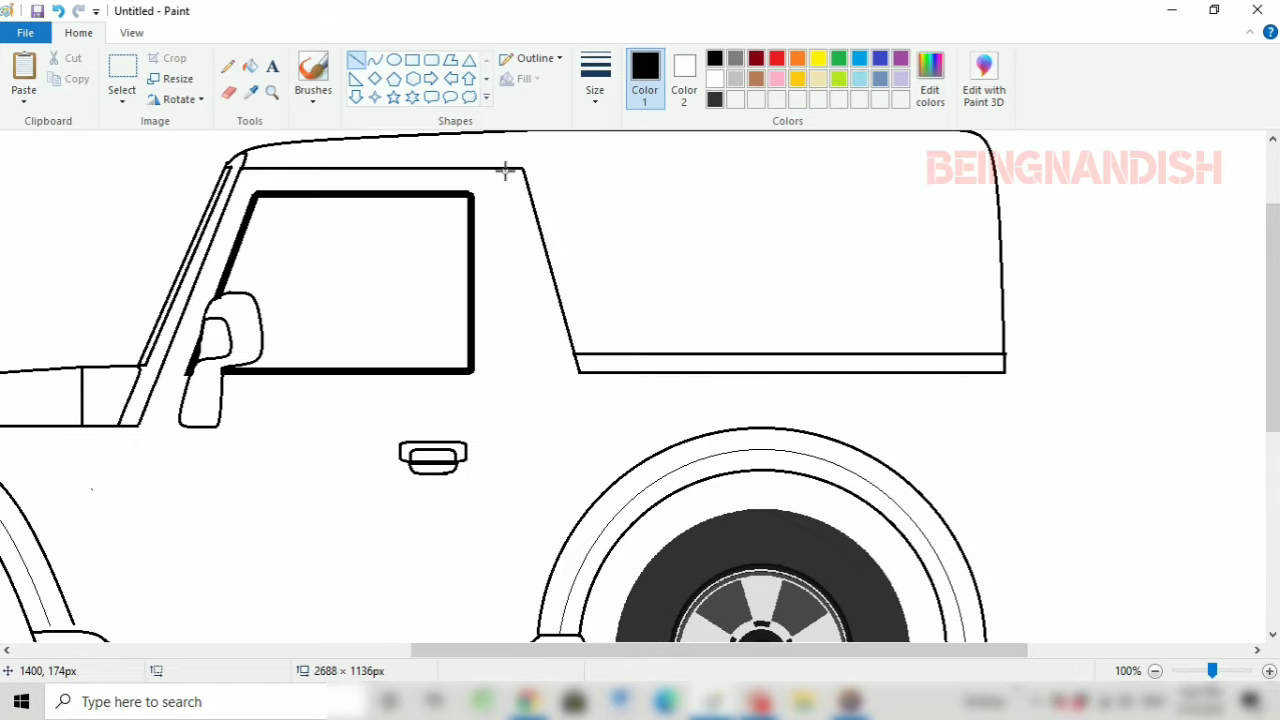
{"action": "left_click_drag", "start_coordinate": [505, 171], "coordinate": [529, 435]}
{"action": "left_click_drag", "start_coordinate": [538, 594], "coordinate": [536, 594]}
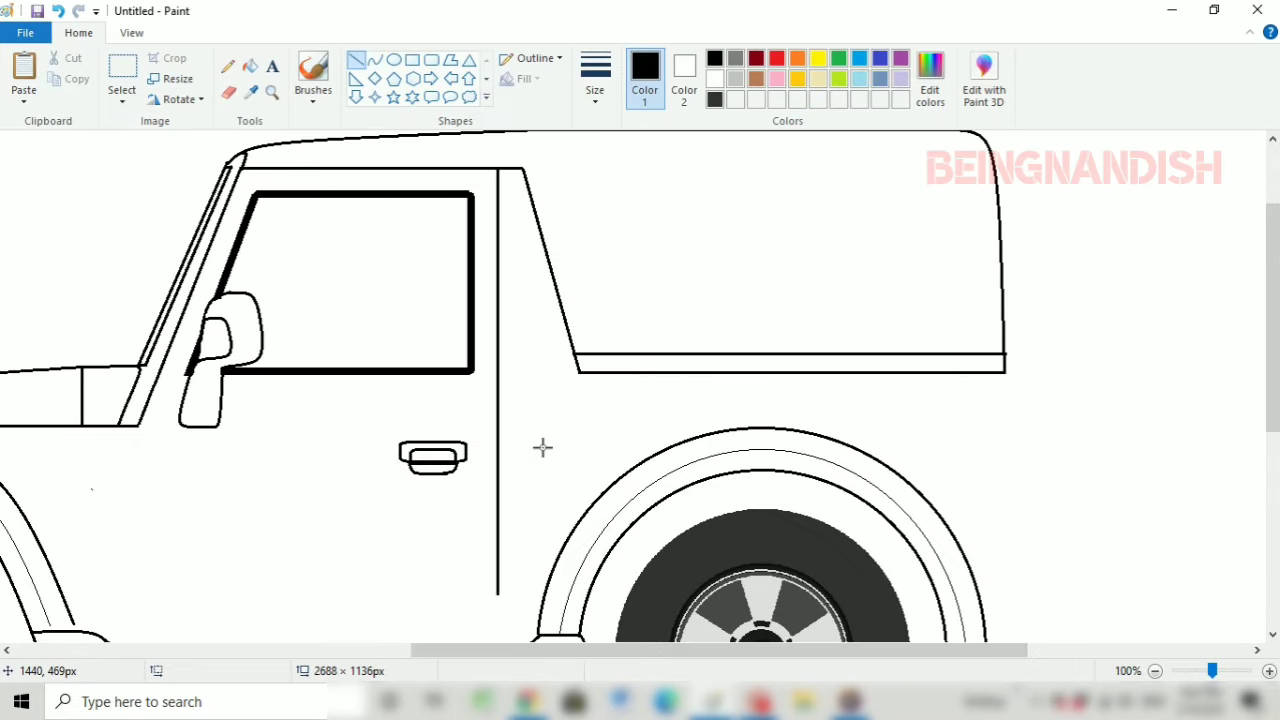
{"action": "scroll", "coordinate": [542, 447], "scroll_direction": "down", "scroll_amount": 2}
{"action": "scroll", "coordinate": [449, 600], "scroll_direction": "left", "scroll_amount": 2}
{"action": "scroll", "coordinate": [403, 466], "scroll_direction": "up", "scroll_amount": 2}
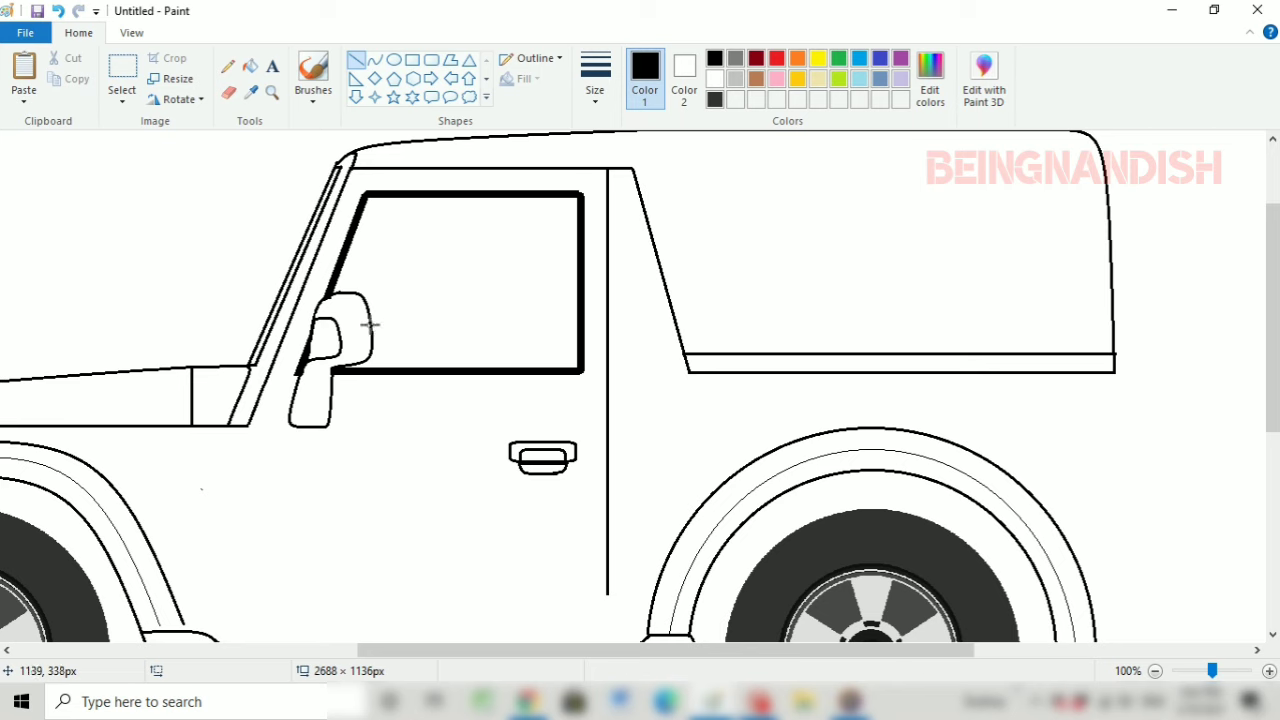
{"action": "scroll", "coordinate": [369, 324], "scroll_direction": "down", "scroll_amount": 2}
{"action": "left_click_drag", "start_coordinate": [250, 296], "coordinate": [250, 482]}
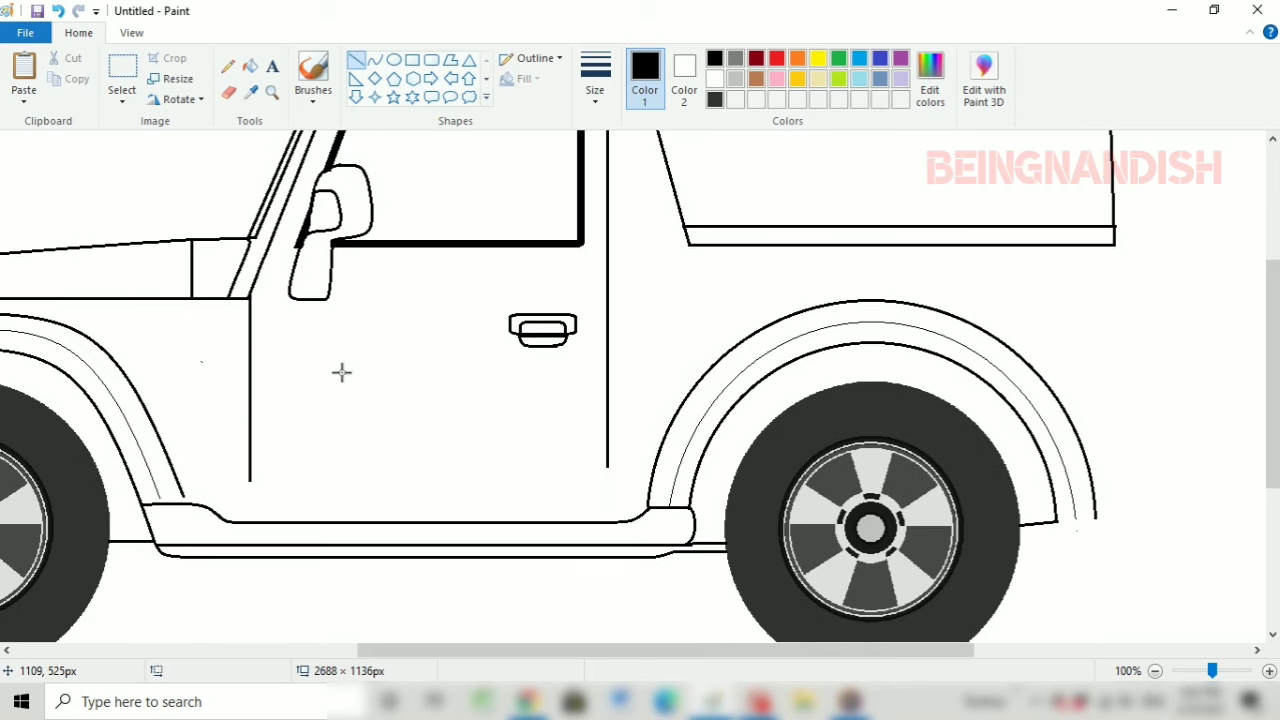
Step: Join the door's vertical edges with a bottom line just above the side sill, rounding both lower corners
{"action": "left_click", "coordinate": [375, 60]}
{"action": "scroll", "coordinate": [249, 357], "scroll_direction": "down", "scroll_amount": 2}
{"action": "left_click_drag", "start_coordinate": [250, 383], "coordinate": [560, 381]}
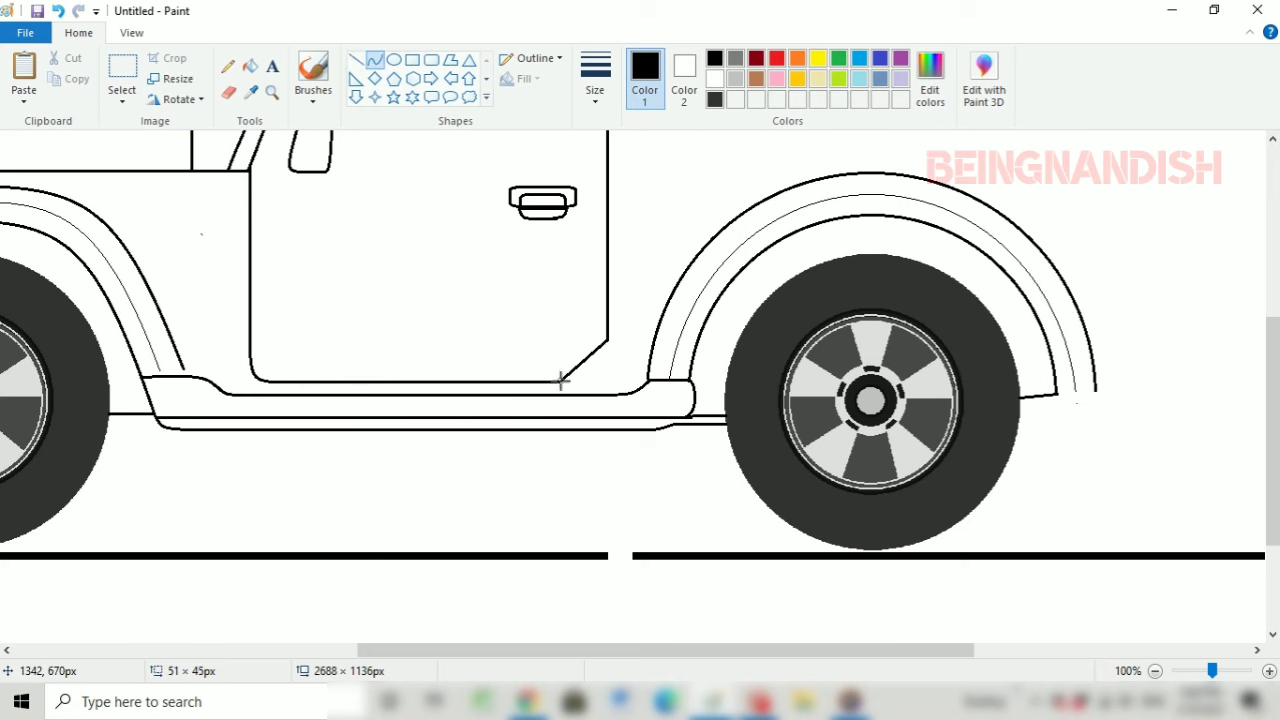
{"action": "scroll", "coordinate": [598, 383], "scroll_direction": "up", "scroll_amount": 2}
{"action": "left_click", "coordinate": [228, 92]}
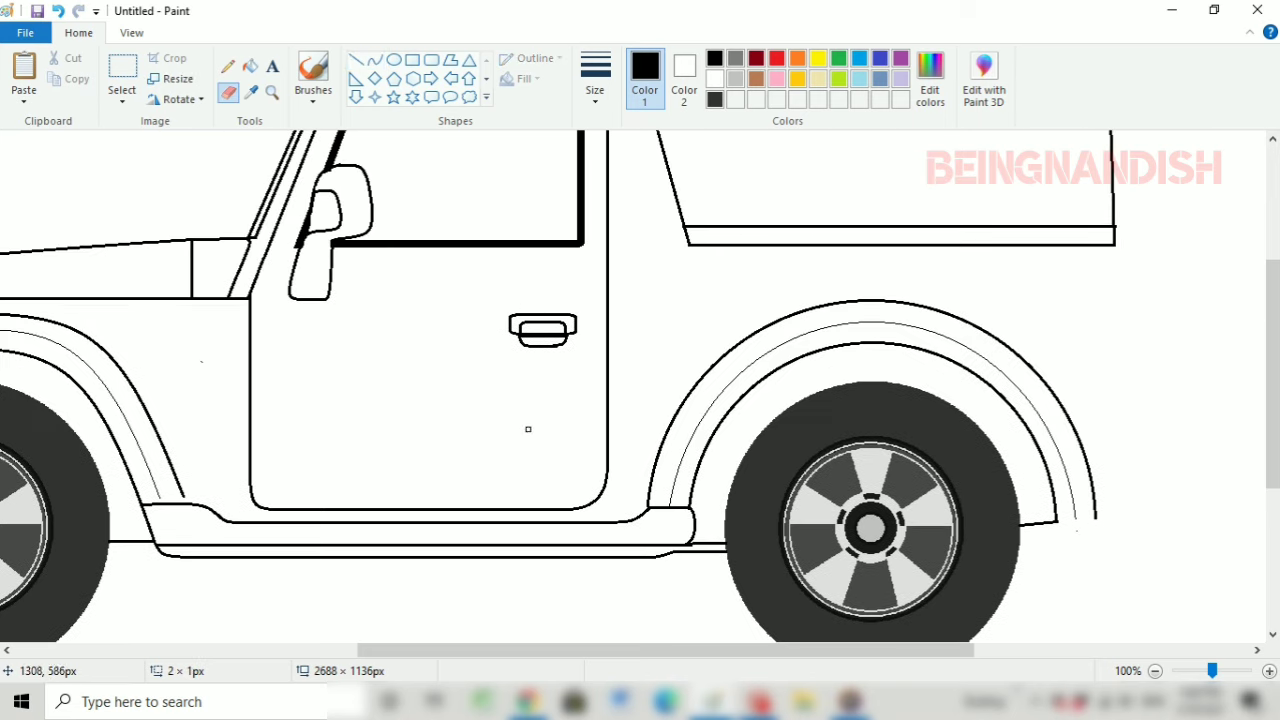
{"action": "scroll", "coordinate": [144, 48], "scroll_direction": "down", "scroll_amount": 1}
{"action": "scroll", "coordinate": [144, 48], "scroll_direction": "up", "scroll_amount": 1}
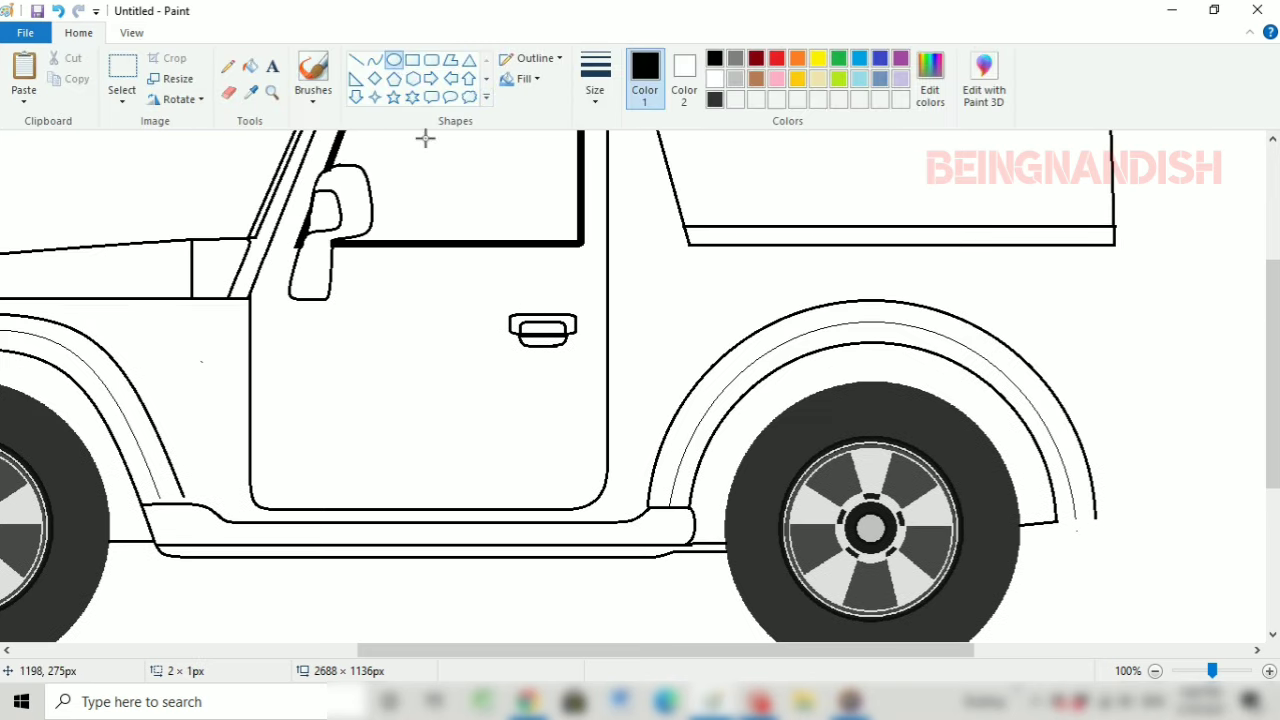
Step: Draw a small upright rounded rectangle for the hinge just inside the door's upper front edge
{"action": "scroll", "coordinate": [423, 128], "scroll_direction": "down", "scroll_amount": 1}
{"action": "scroll", "coordinate": [244, 193], "scroll_direction": "up", "scroll_amount": 1}
{"action": "scroll", "coordinate": [340, 90], "scroll_direction": "up", "scroll_amount": 1}
{"action": "left_click", "coordinate": [431, 62]}
{"action": "left_click_drag", "start_coordinate": [504, 240], "coordinate": [544, 296]}
{"action": "left_click", "coordinate": [376, 62]}
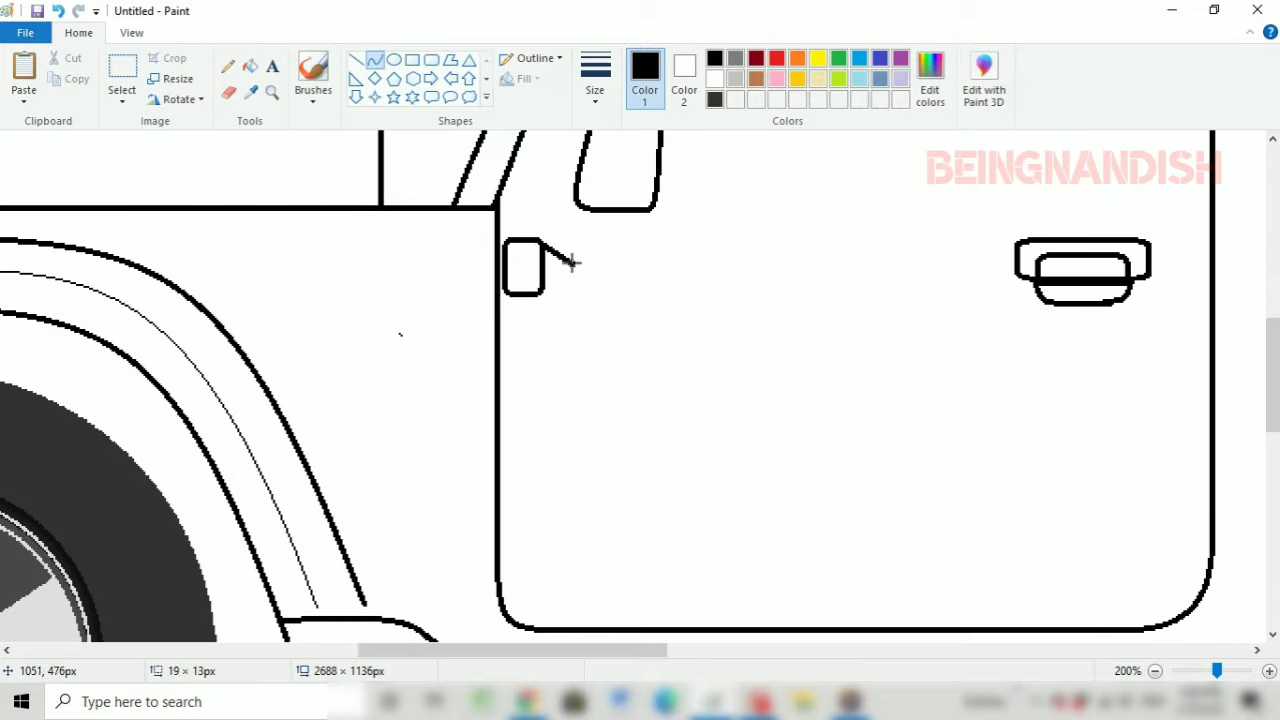
{"action": "left_click", "coordinate": [228, 92]}
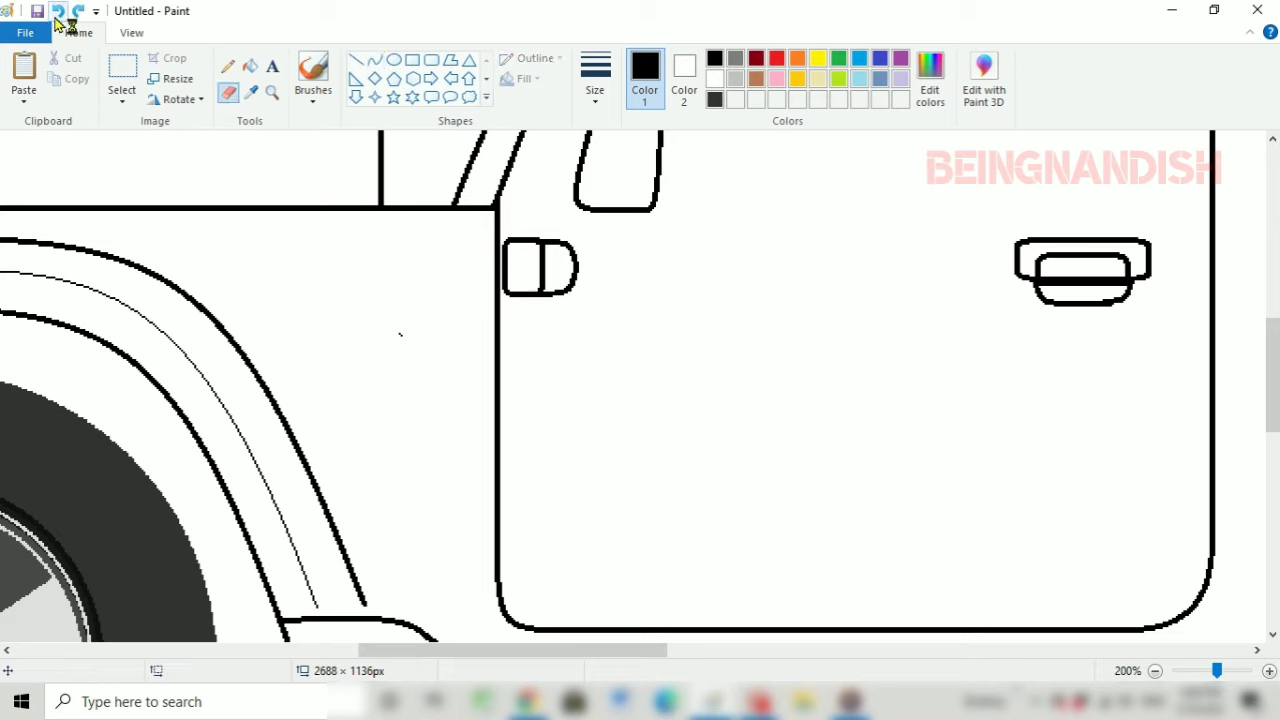
{"action": "left_click", "coordinate": [58, 11]}
Step: Add a tapered, curved nose to the hinge's rear side with curves about 22 × 14 px, then erase the dividing line
{"action": "left_click", "coordinate": [376, 62]}
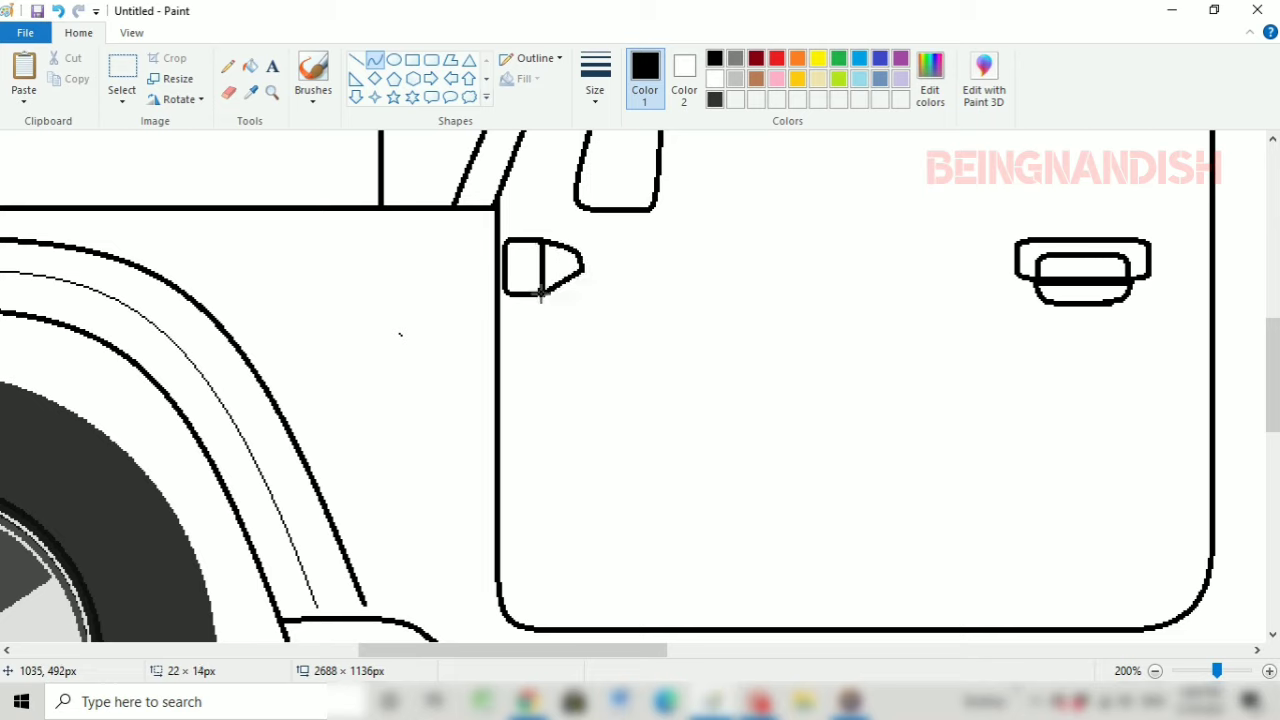
{"action": "mouse_move", "coordinate": [540, 292]}
{"action": "left_mouse_down"}
{"action": "mouse_move", "coordinate": [565, 298]}
{"action": "mouse_move", "coordinate": [539, 244]}
{"action": "mouse_move", "coordinate": [552, 284]}
{"action": "left_mouse_up"}
{"action": "left_click", "coordinate": [228, 92]}
Step: Draw a small circle inside the door hinge for a bolt and place a copy of it just behind the first
{"action": "left_click", "coordinate": [394, 59]}
{"action": "left_click", "coordinate": [123, 68]}
{"action": "right_click", "coordinate": [534, 268]}
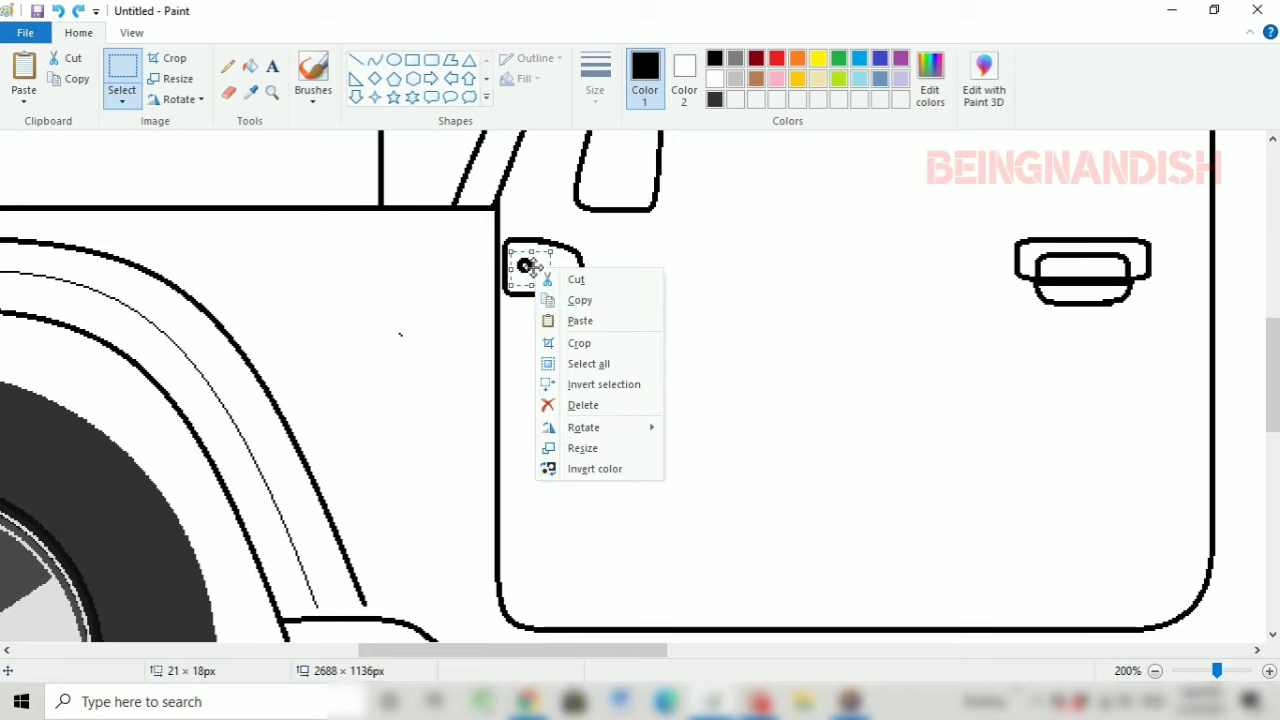
{"action": "left_click", "coordinate": [580, 300]}
{"action": "key", "text": "ctrl+v"}
{"action": "left_click", "coordinate": [122, 97]}
{"action": "left_click_drag", "start_coordinate": [26, 153], "coordinate": [561, 266]}
{"action": "left_click", "coordinate": [176, 270]}
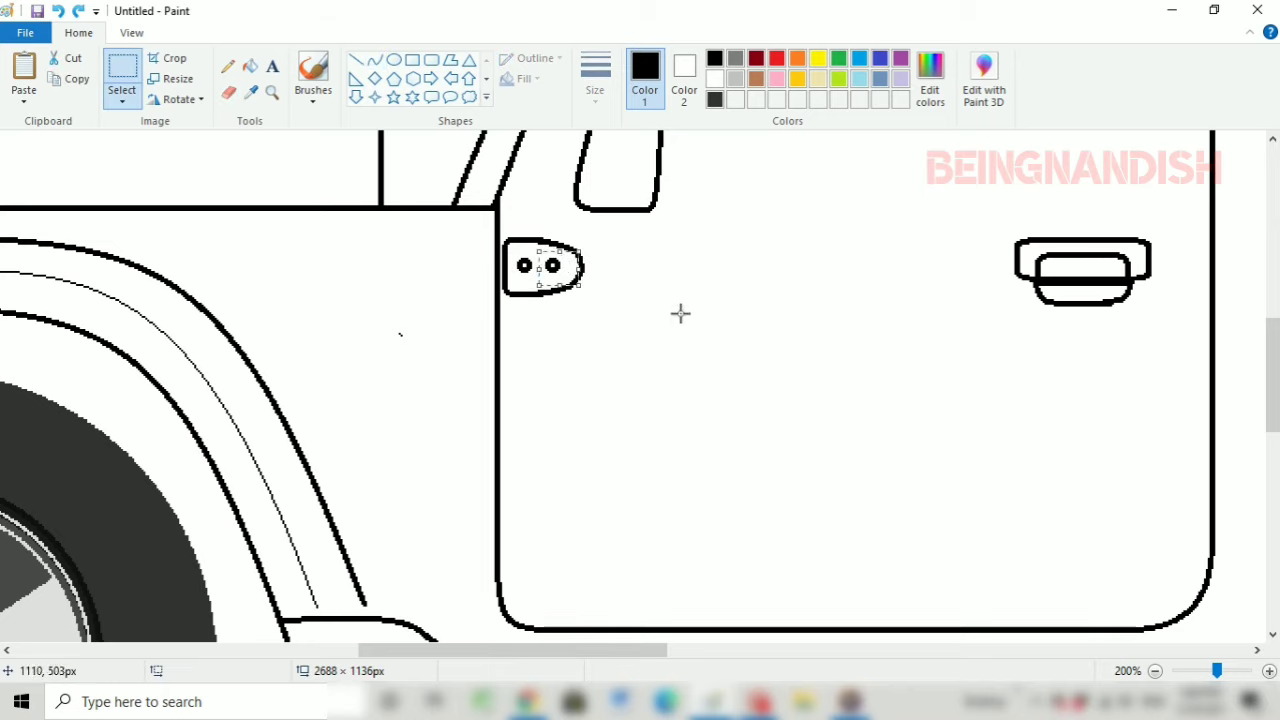
Step: Copy the finished hinge to the lower part of the door's front edge and add a narrow black bar at its front side
{"action": "left_click_drag", "start_coordinate": [489, 229], "coordinate": [604, 320]}
{"action": "right_click", "coordinate": [546, 269]}
{"action": "left_click", "coordinate": [592, 301]}
{"action": "key", "text": "ctrl+v"}
{"action": "left_click_drag", "start_coordinate": [73, 205], "coordinate": [539, 496]}
{"action": "left_click", "coordinate": [430, 59]}
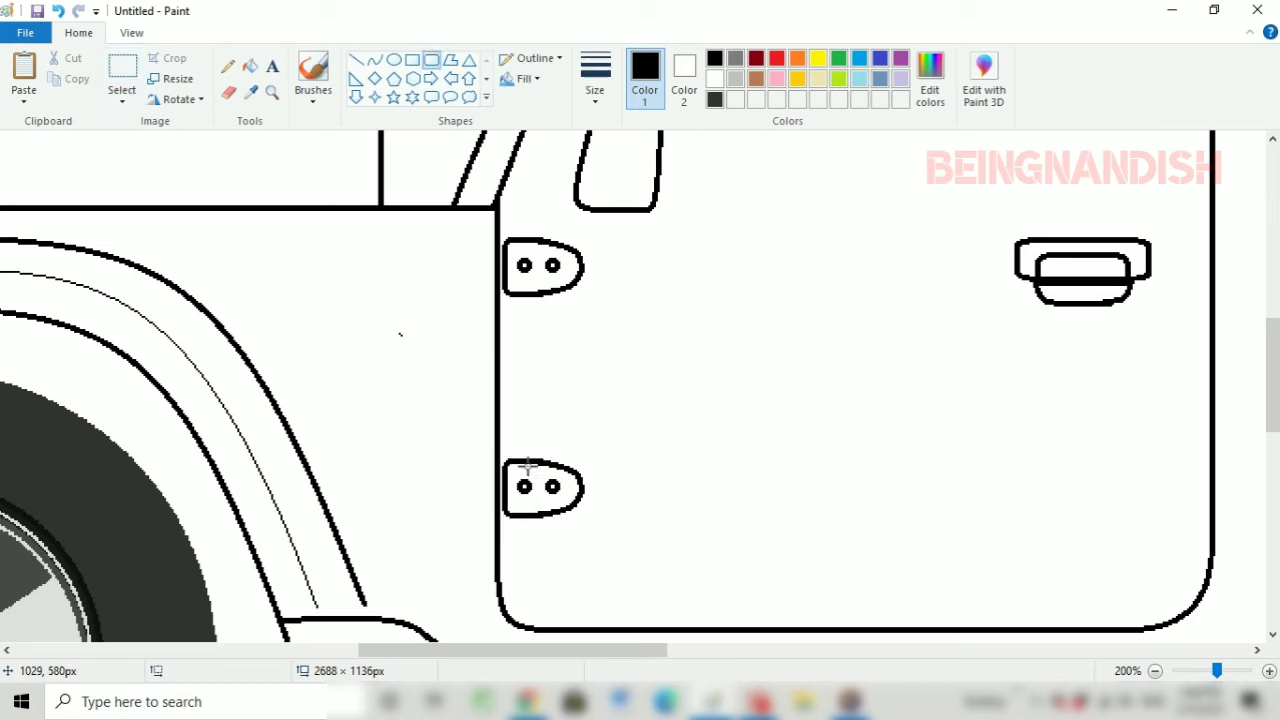
{"action": "key", "text": "ctrl+z"}
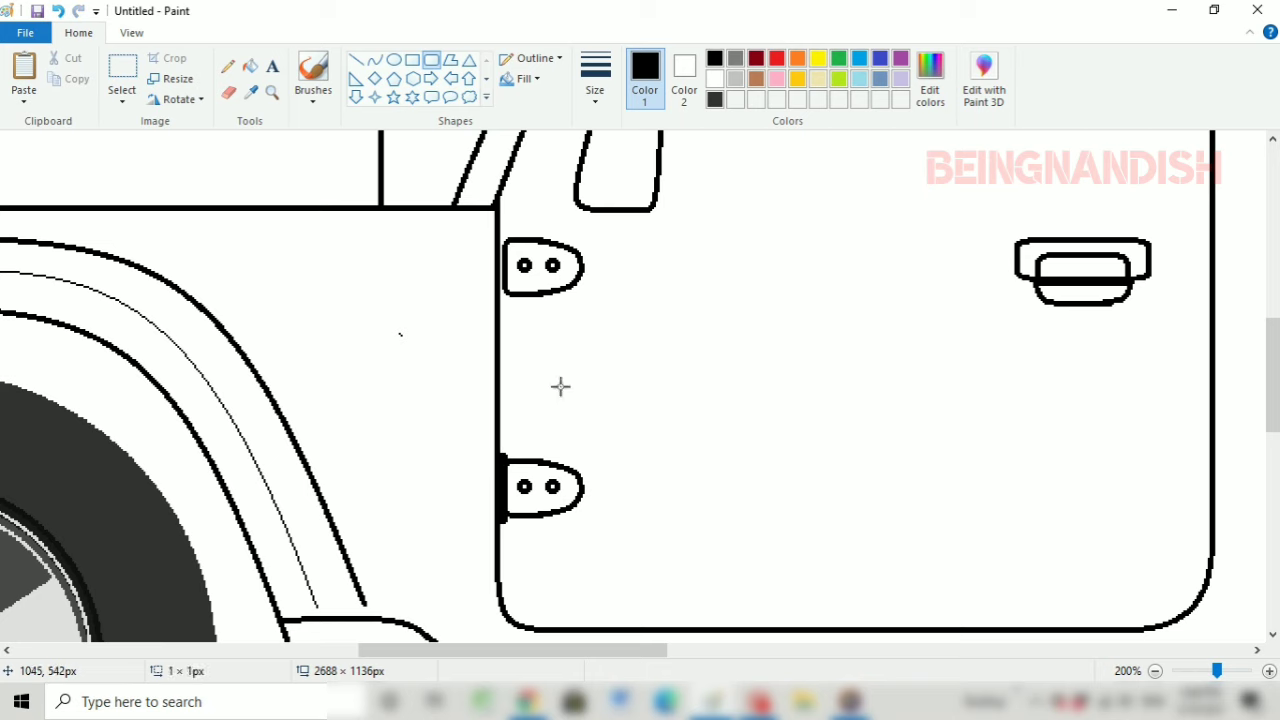
Step: Draw a thin horizontal line about 354 px long just above the hood's lower edge, forward from the hood's vertical panel line
{"action": "left_click", "coordinate": [131, 33]}
{"action": "left_click", "coordinate": [62, 75]}
{"action": "left_click", "coordinate": [62, 75]}
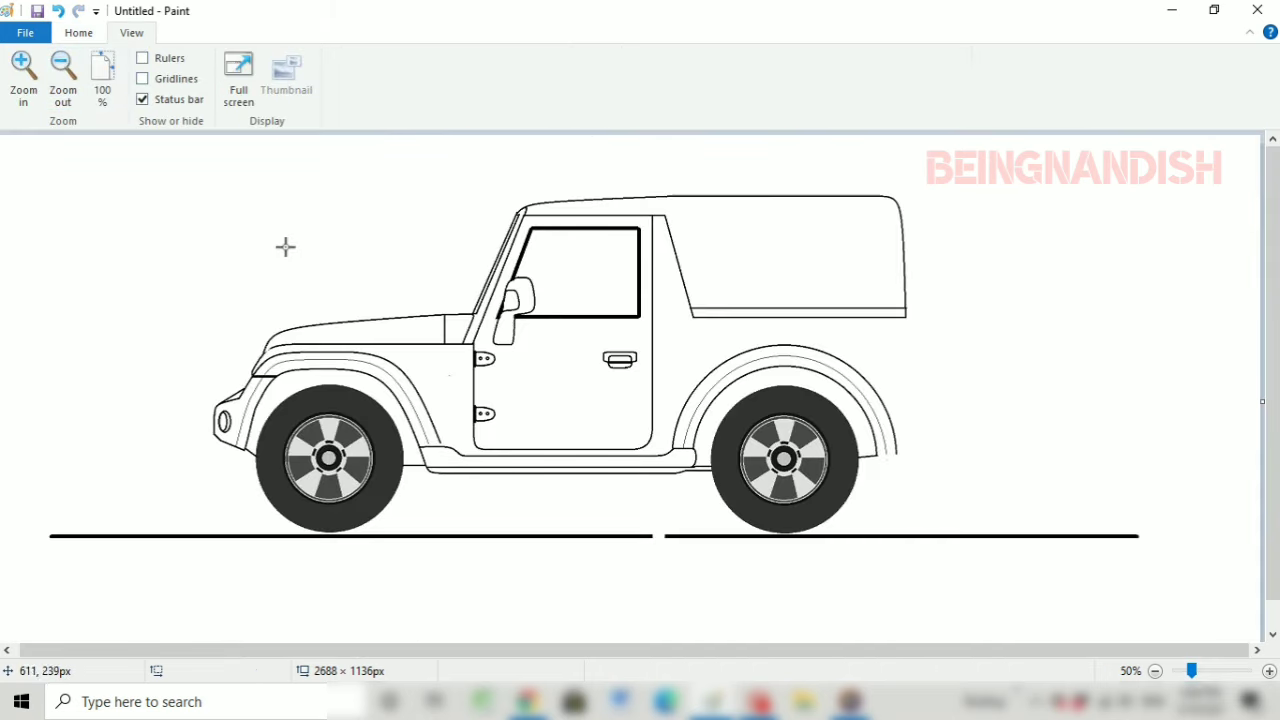
{"action": "scroll", "coordinate": [92, 157], "scroll_direction": "up", "scroll_amount": 2}
{"action": "left_click_drag", "start_coordinate": [343, 650], "coordinate": [489, 650]}
{"action": "left_click", "coordinate": [78, 33]}
{"action": "left_click", "coordinate": [374, 60]}
{"action": "left_click", "coordinate": [595, 75]}
{"action": "left_click", "coordinate": [623, 137]}
{"action": "left_click_drag", "start_coordinate": [920, 328], "coordinate": [322, 328]}
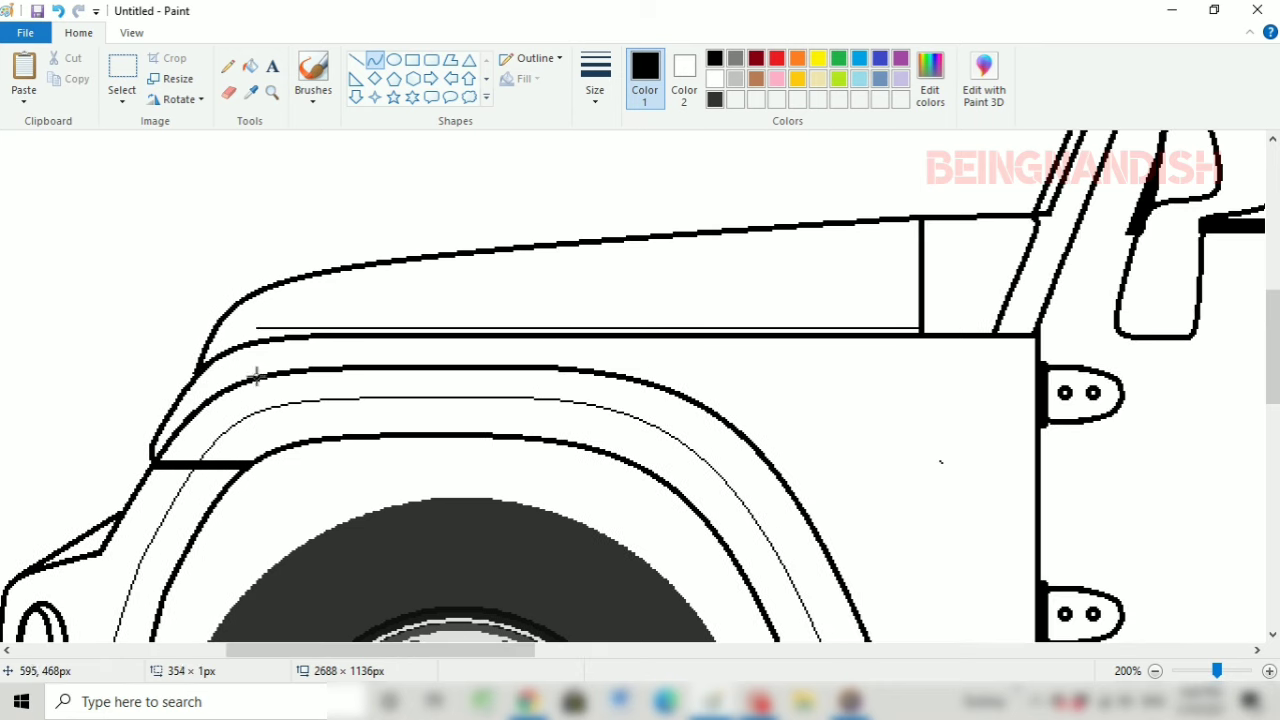
Step: Outline a small four-sided lamp with curved edges inside the front tip of the hood, using a thicker line
{"action": "key", "text": "alt+v"}
{"action": "key", "text": "i"}
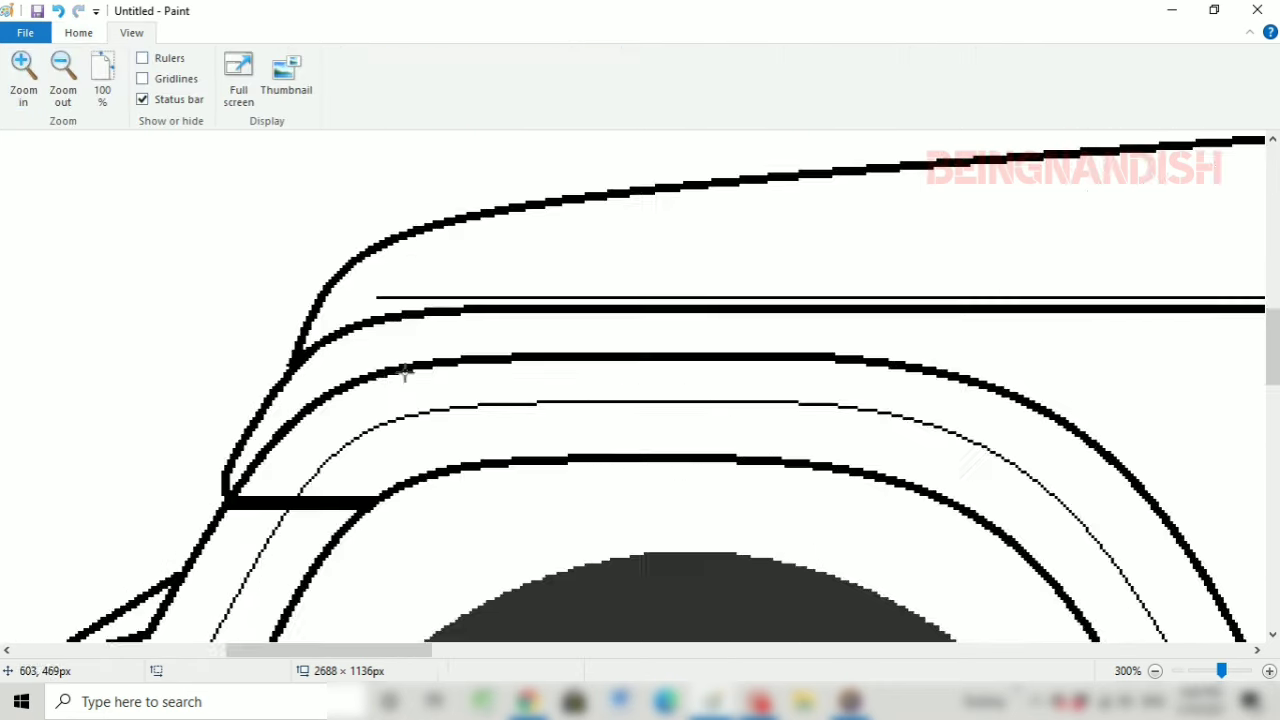
{"action": "key", "text": "alt+h"}
{"action": "scroll", "coordinate": [404, 374], "scroll_direction": "up", "scroll_amount": 2}
{"action": "key", "text": "ctrl+z"}
{"action": "mouse_move", "coordinate": [430, 350]}
{"action": "left_mouse_down"}
{"action": "mouse_move", "coordinate": [333, 418]}
{"action": "mouse_move", "coordinate": [290, 488]}
{"action": "left_mouse_up"}
{"action": "left_click_drag", "start_coordinate": [350, 405], "coordinate": [327, 392]}
{"action": "left_click", "coordinate": [595, 75]}
{"action": "left_click", "coordinate": [608, 177]}
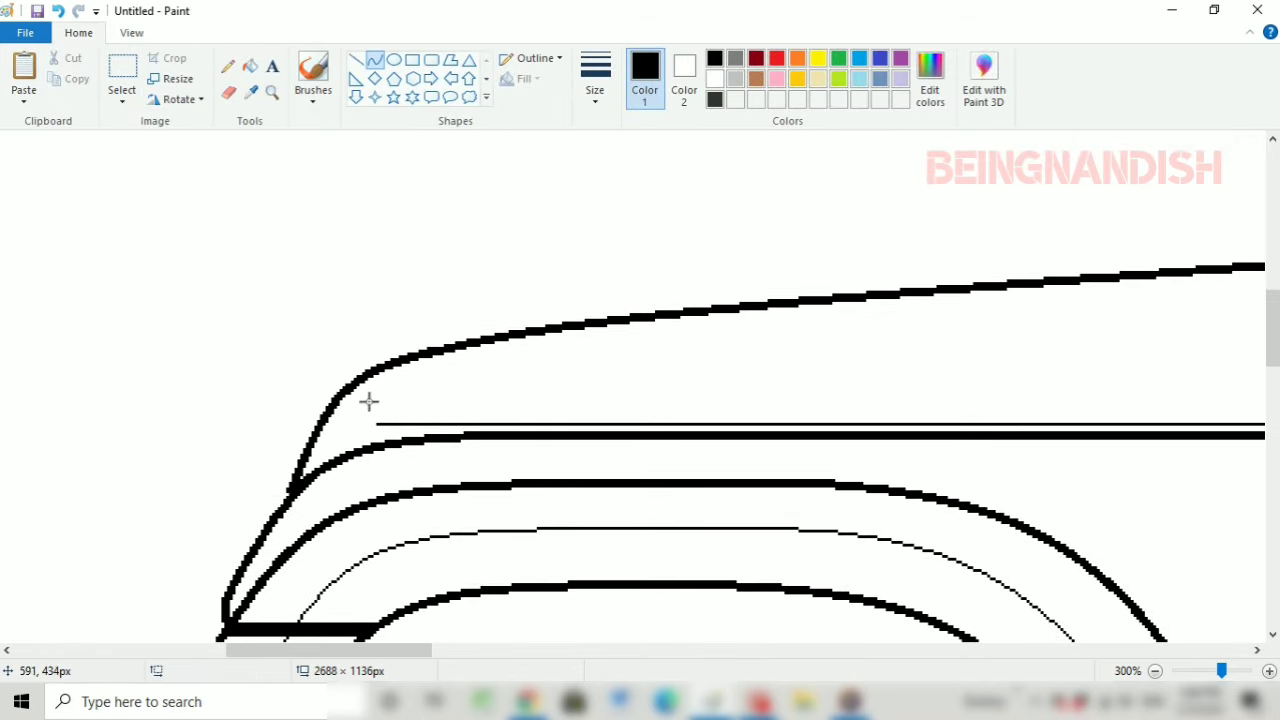
{"action": "left_click_drag", "start_coordinate": [320, 436], "coordinate": [390, 385]}
{"action": "mouse_move", "coordinate": [355, 410]}
{"action": "left_mouse_down"}
{"action": "mouse_move", "coordinate": [372, 435]}
{"action": "mouse_move", "coordinate": [340, 405]}
{"action": "left_mouse_up"}
Step: Draw a short thick slanted stroke along the front edge of the body, between the hood and the front fender
{"action": "scroll", "coordinate": [400, 450], "scroll_direction": "left", "scroll_amount": 3}
{"action": "left_click_drag", "start_coordinate": [432, 516], "coordinate": [420, 540]}
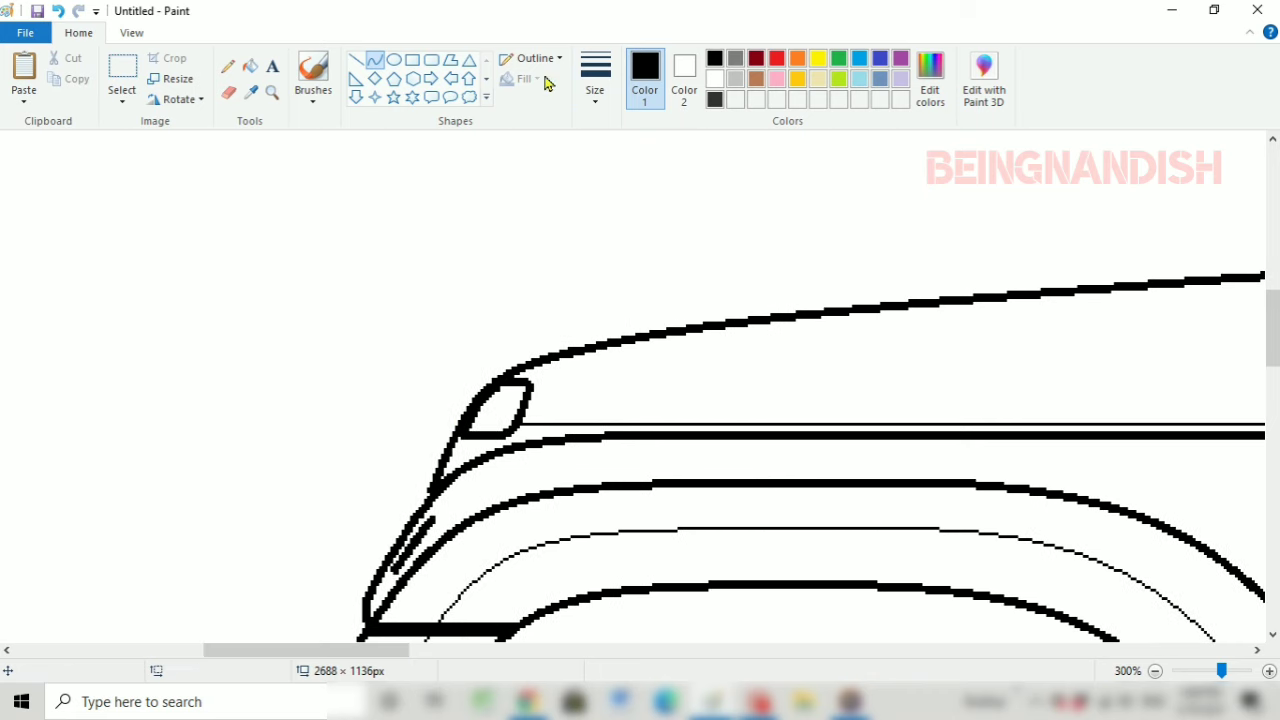
{"action": "left_click", "coordinate": [597, 92]}
{"action": "left_click", "coordinate": [608, 168]}
{"action": "scroll", "coordinate": [423, 337], "scroll_direction": "down", "scroll_amount": 3}
{"action": "mouse_move", "coordinate": [391, 319]}
{"action": "left_mouse_down"}
{"action": "mouse_move", "coordinate": [384, 238]}
{"action": "mouse_move", "coordinate": [388, 319]}
{"action": "left_mouse_up"}
{"action": "left_click", "coordinate": [58, 11]}
Step: Draw a thin horizontal line about 437 px long, continuing the door's top frame rearward across the canopy
{"action": "left_click", "coordinate": [356, 60]}
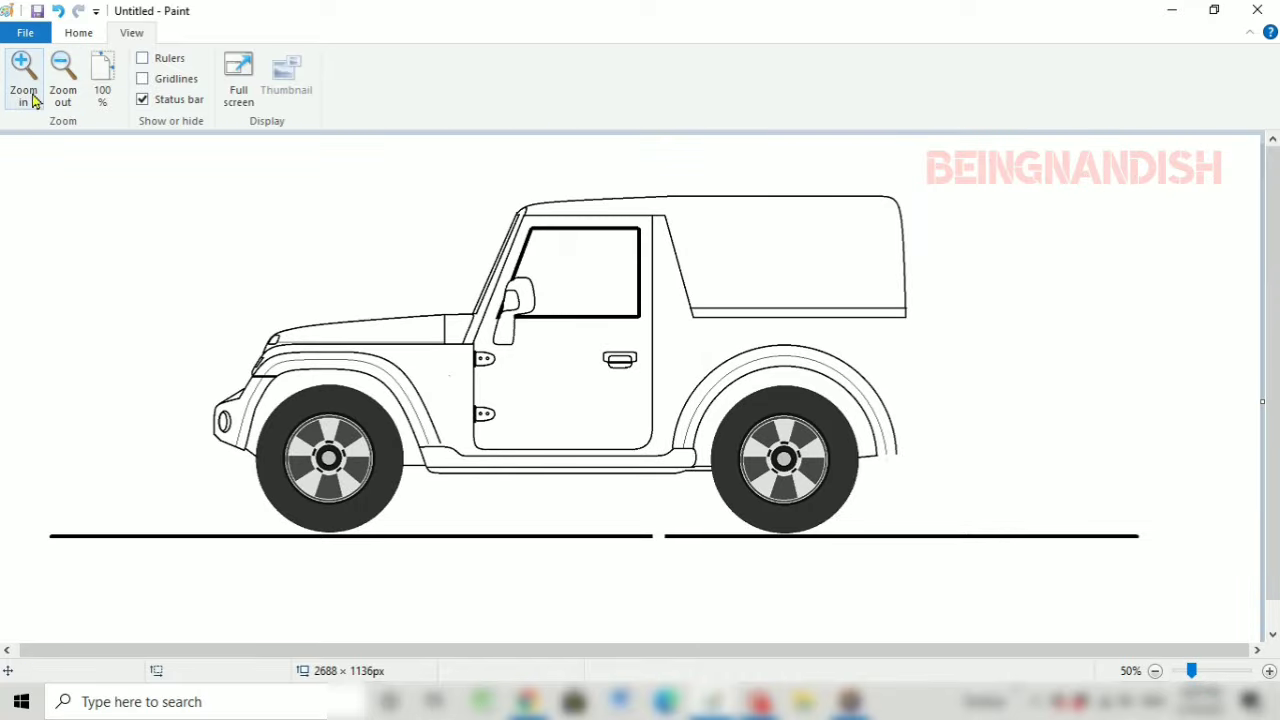
{"action": "left_click", "coordinate": [24, 80]}
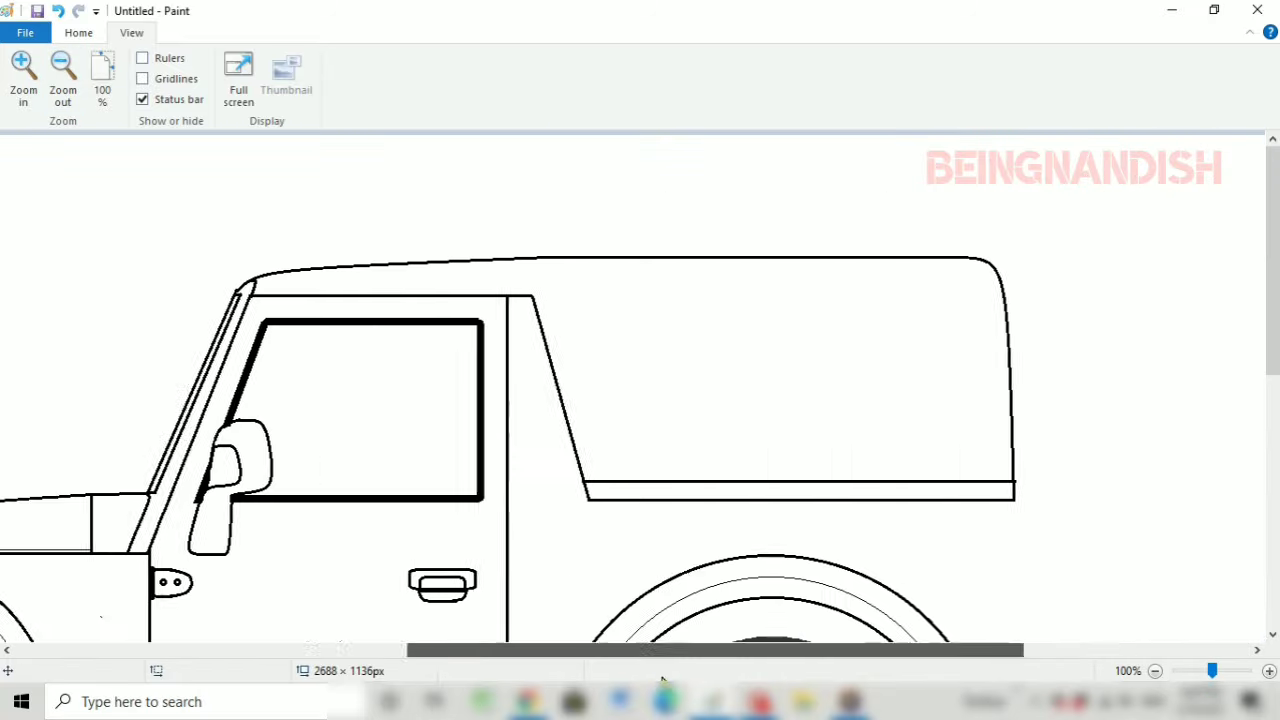
{"action": "left_click_drag", "start_coordinate": [764, 650], "coordinate": [894, 650]}
{"action": "left_click", "coordinate": [86, 34]}
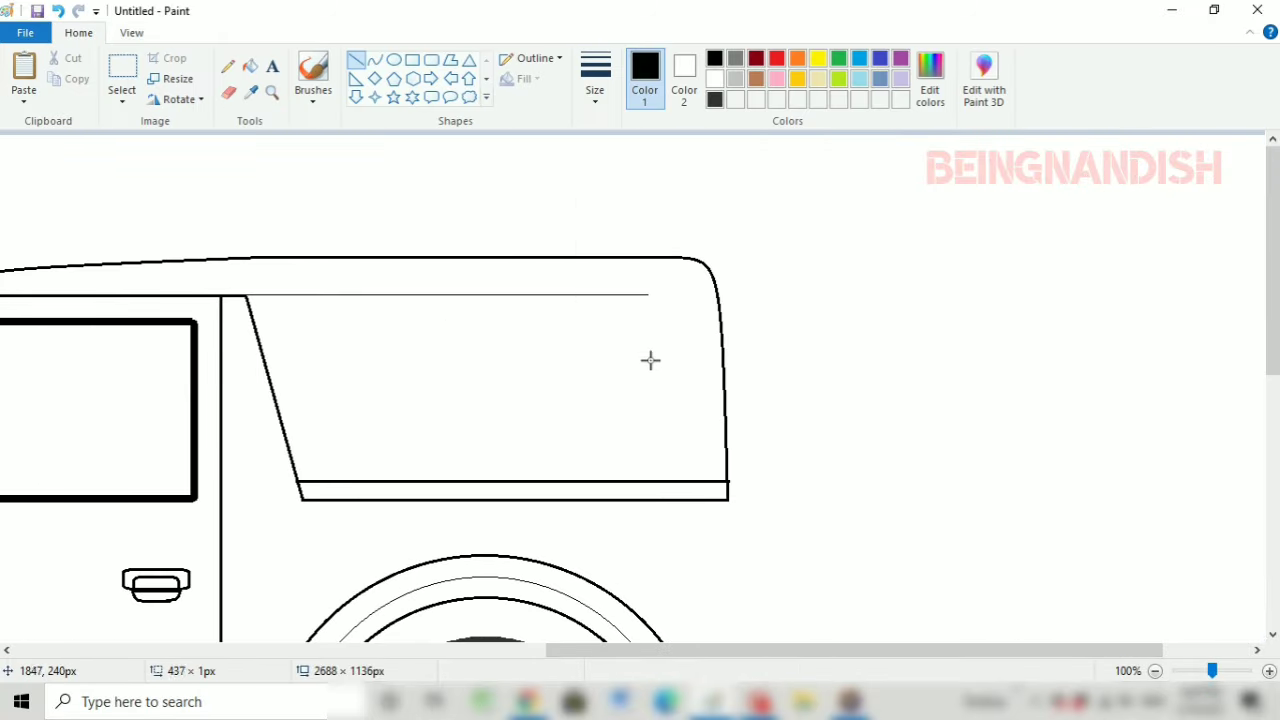
Step: Select the rear section of the roof line with its rounded corner and move it slightly down
{"action": "left_click", "coordinate": [122, 70]}
{"action": "left_click_drag", "start_coordinate": [362, 252], "coordinate": [795, 283]}
{"action": "left_click_drag", "start_coordinate": [643, 254], "coordinate": [647, 263]}
{"action": "left_click", "coordinate": [498, 158]}
{"action": "left_click_drag", "start_coordinate": [678, 650], "coordinate": [542, 650]}
Step: Erase the old front roof line above the door, undoing a trial straight line about 183 px long
{"action": "left_click", "coordinate": [228, 91]}
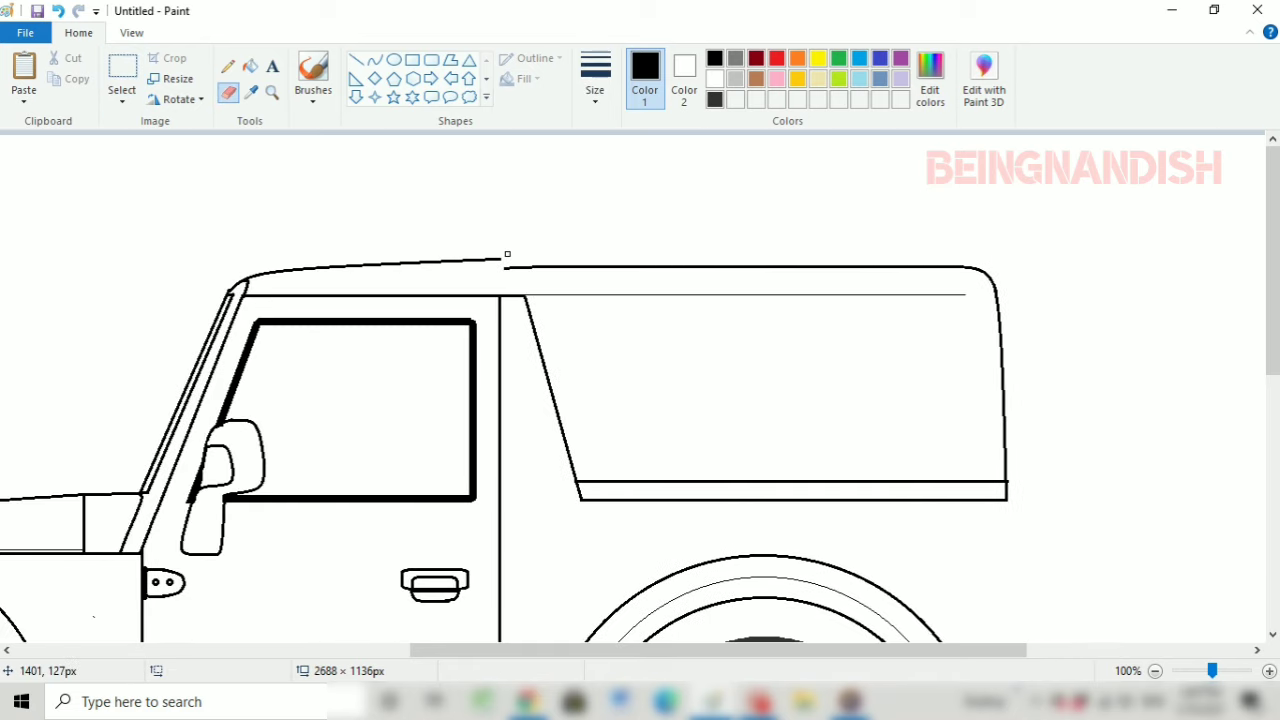
{"action": "left_click", "coordinate": [356, 60]}
{"action": "left_click_drag", "start_coordinate": [337, 267], "coordinate": [507, 267]}
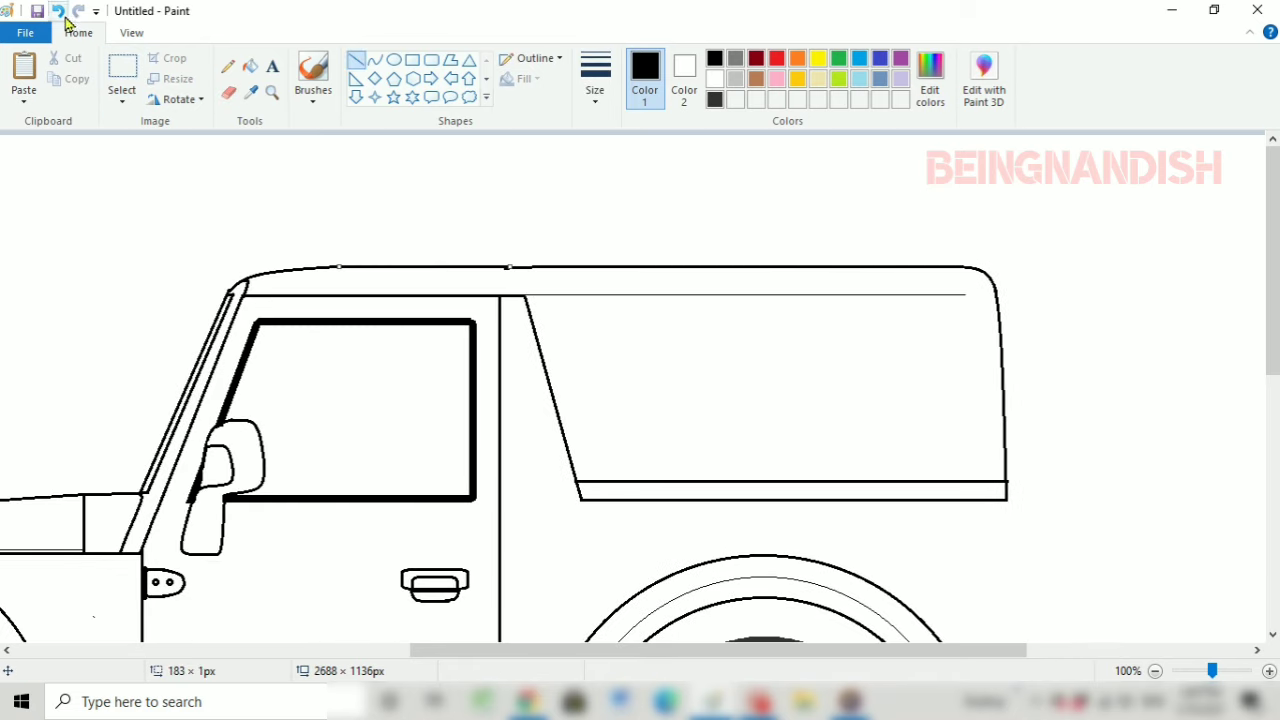
{"action": "left_click", "coordinate": [58, 11]}
{"action": "left_click", "coordinate": [228, 91]}
{"action": "left_click_drag", "start_coordinate": [283, 270], "coordinate": [330, 267]}
Step: Extend the lowered roof line forward and join it to the windshield's top with a curve about 175 × 11 px
{"action": "left_click", "coordinate": [356, 60]}
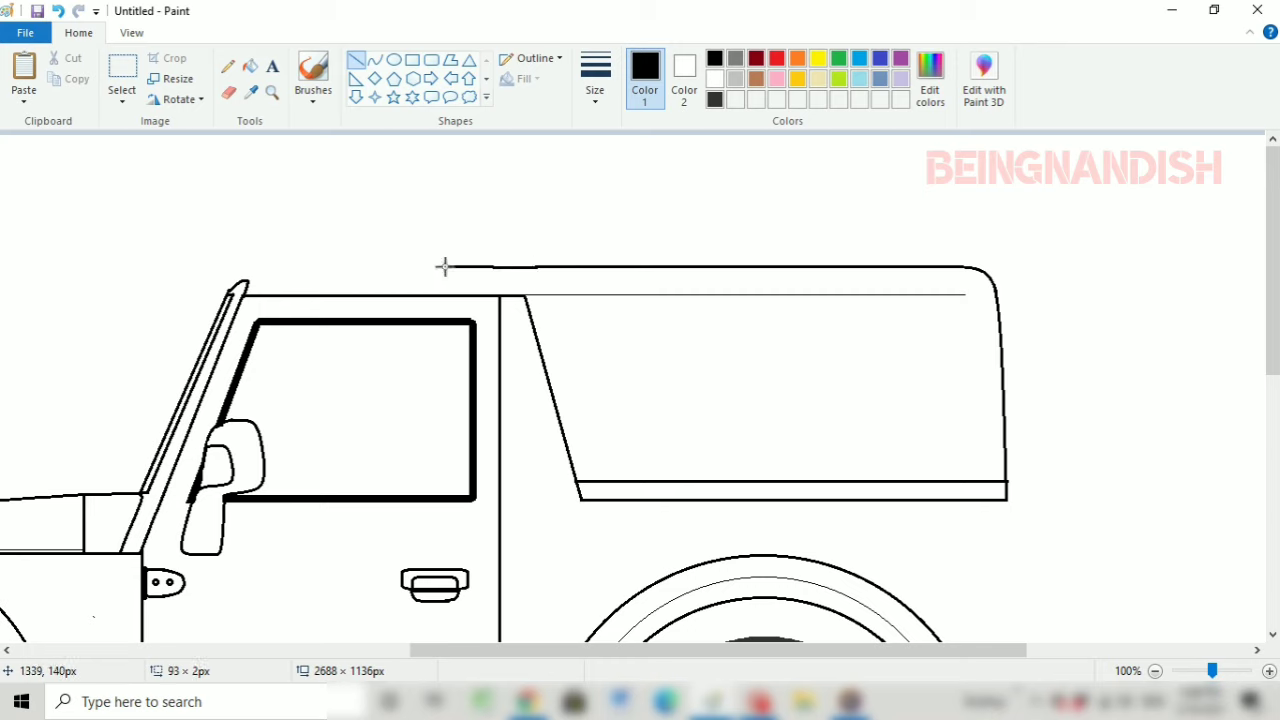
{"action": "left_click_drag", "start_coordinate": [445, 267], "coordinate": [398, 267]}
{"action": "left_click", "coordinate": [58, 11]}
{"action": "mouse_move", "coordinate": [246, 281]}
{"action": "left_mouse_down"}
{"action": "mouse_move", "coordinate": [311, 266]}
{"action": "mouse_move", "coordinate": [538, 263]}
{"action": "left_mouse_up"}
{"action": "left_click", "coordinate": [58, 11]}
{"action": "left_click", "coordinate": [375, 60]}
{"action": "mouse_move", "coordinate": [243, 281]}
{"action": "left_mouse_down"}
{"action": "mouse_move", "coordinate": [530, 263]}
{"action": "mouse_move", "coordinate": [343, 260]}
{"action": "mouse_move", "coordinate": [517, 274]}
{"action": "mouse_move", "coordinate": [500, 266]}
{"action": "left_mouse_up"}
Step: Draw a thin vertical line near the canopy's rear edge, from the roof down to the canopy's bottom line
{"action": "left_click", "coordinate": [131, 32]}
{"action": "left_click", "coordinate": [63, 75]}
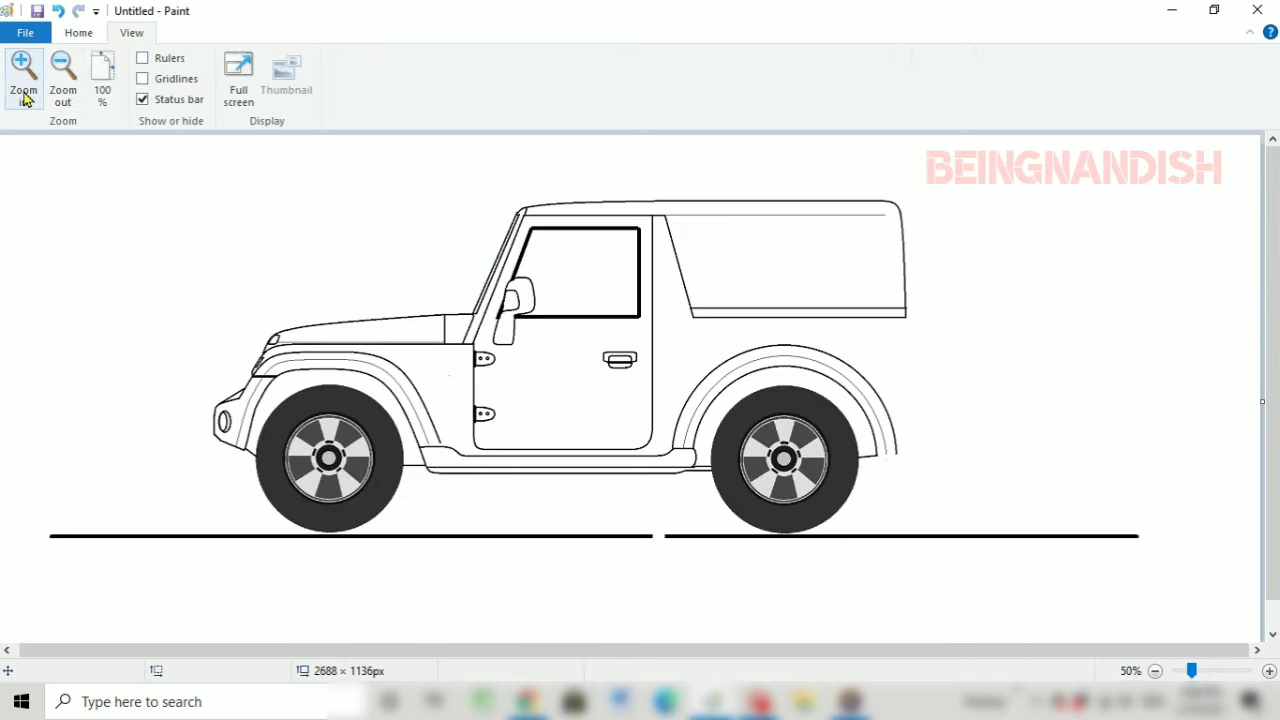
{"action": "left_click", "coordinate": [25, 97]}
{"action": "left_click", "coordinate": [78, 32]}
{"action": "left_click", "coordinate": [595, 75]}
{"action": "left_click", "coordinate": [611, 134]}
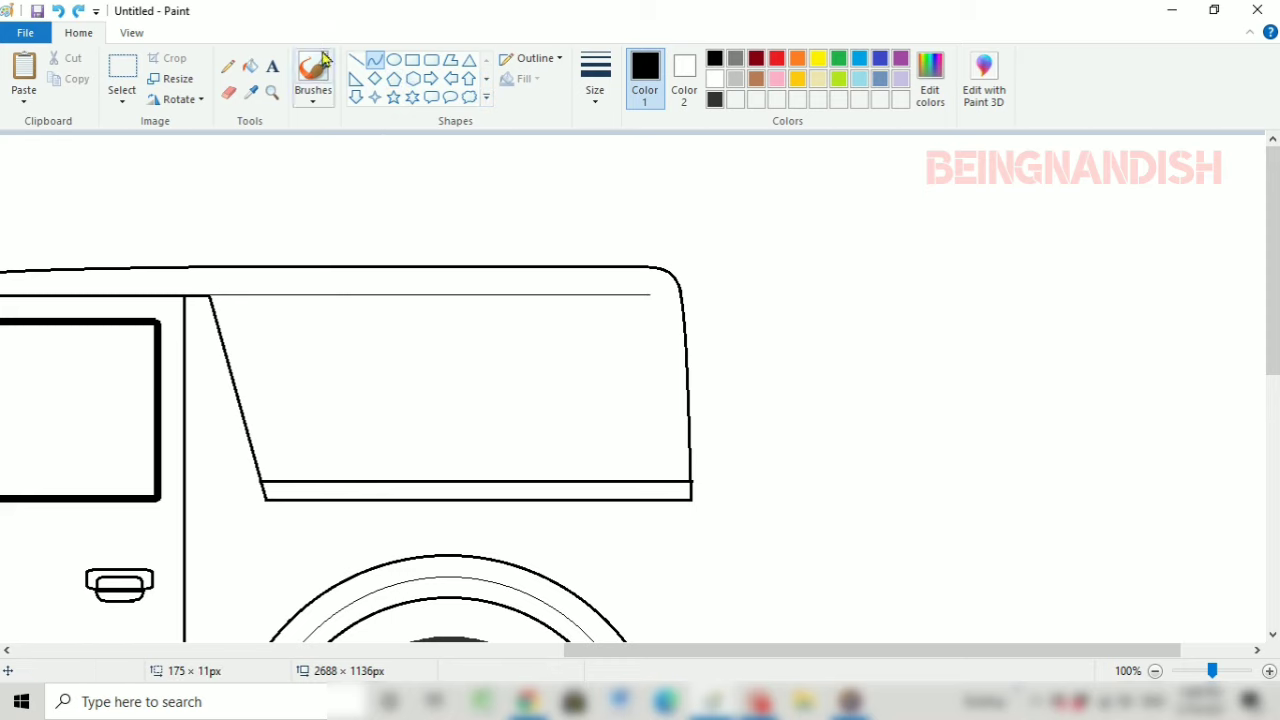
{"action": "left_click", "coordinate": [356, 60]}
{"action": "left_click_drag", "start_coordinate": [652, 268], "coordinate": [652, 500]}
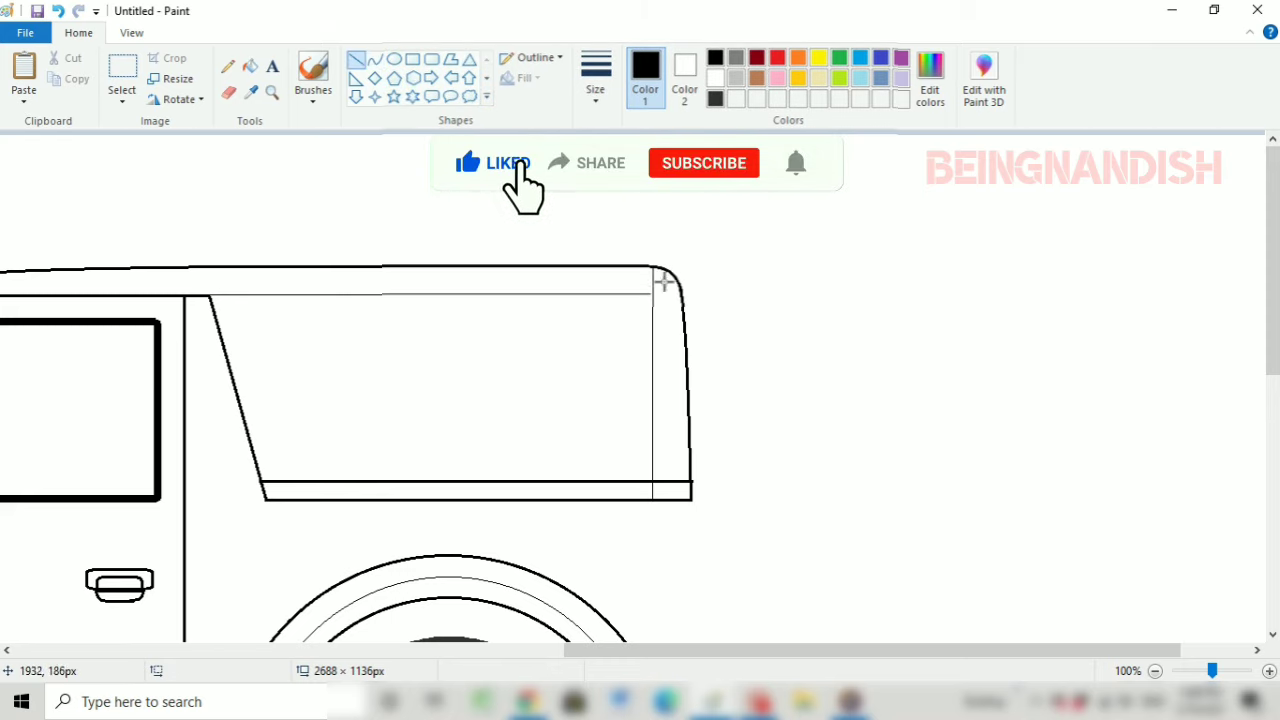
Step: Remove the upper of the canopy's two bottom lines with a white fill, undoing the fill that wipes the body outlines
{"action": "left_click", "coordinate": [250, 65]}
{"action": "left_click", "coordinate": [715, 78]}
{"action": "left_click", "coordinate": [384, 293]}
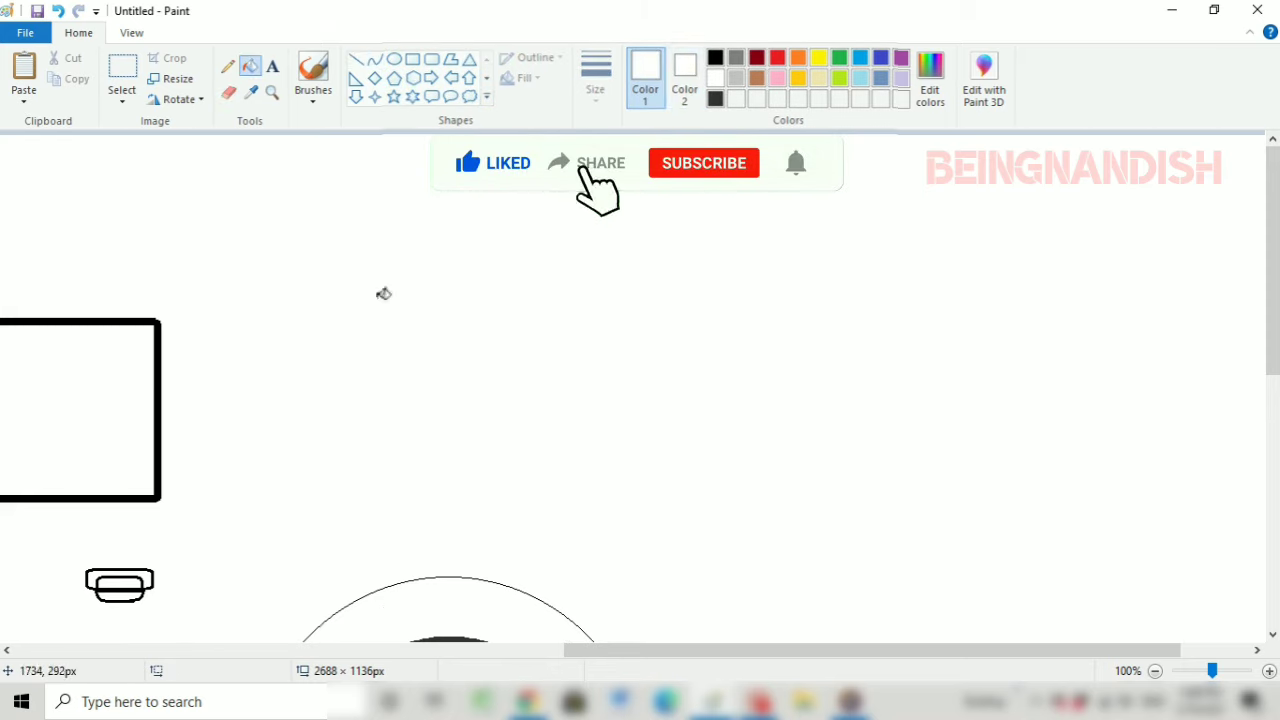
{"action": "key", "text": "ctrl+z"}
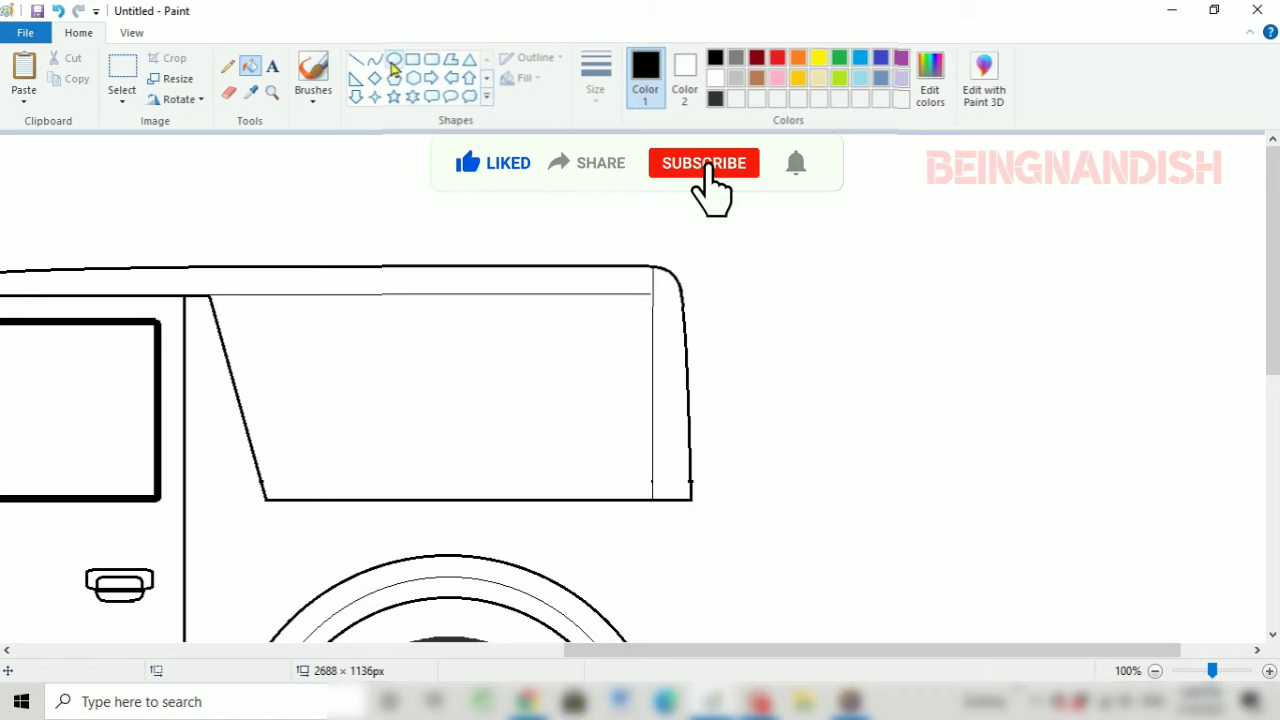
Step: Draw the rear side window's thick horizontal top edge and a curved rear edge about 33 × 161 px, trimming its lower end
{"action": "left_click", "coordinate": [356, 60]}
{"action": "left_click_drag", "start_coordinate": [264, 317], "coordinate": [581, 317]}
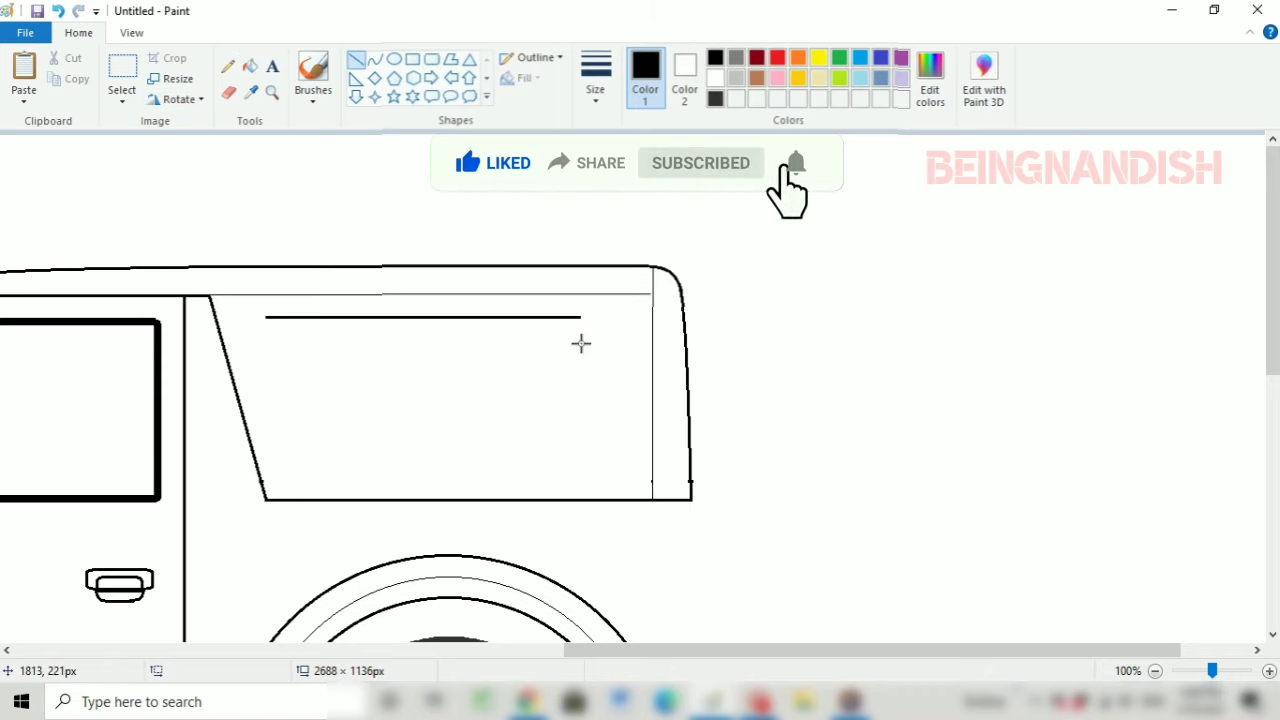
{"action": "left_click", "coordinate": [595, 75]}
{"action": "left_click", "coordinate": [608, 203]}
{"action": "left_click_drag", "start_coordinate": [480, 317], "coordinate": [486, 315]}
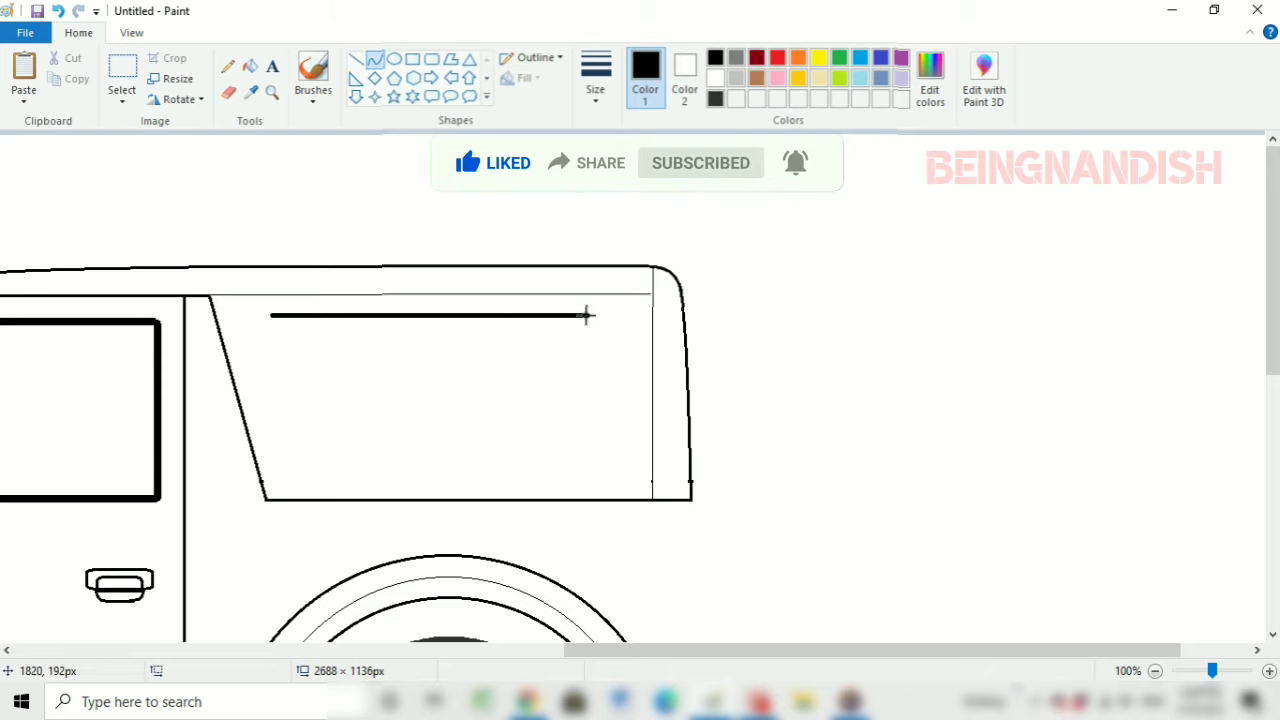
{"action": "mouse_move", "coordinate": [587, 316]}
{"action": "left_mouse_down"}
{"action": "mouse_move", "coordinate": [611, 463]}
{"action": "mouse_move", "coordinate": [606, 314]}
{"action": "mouse_move", "coordinate": [617, 327]}
{"action": "left_mouse_up"}
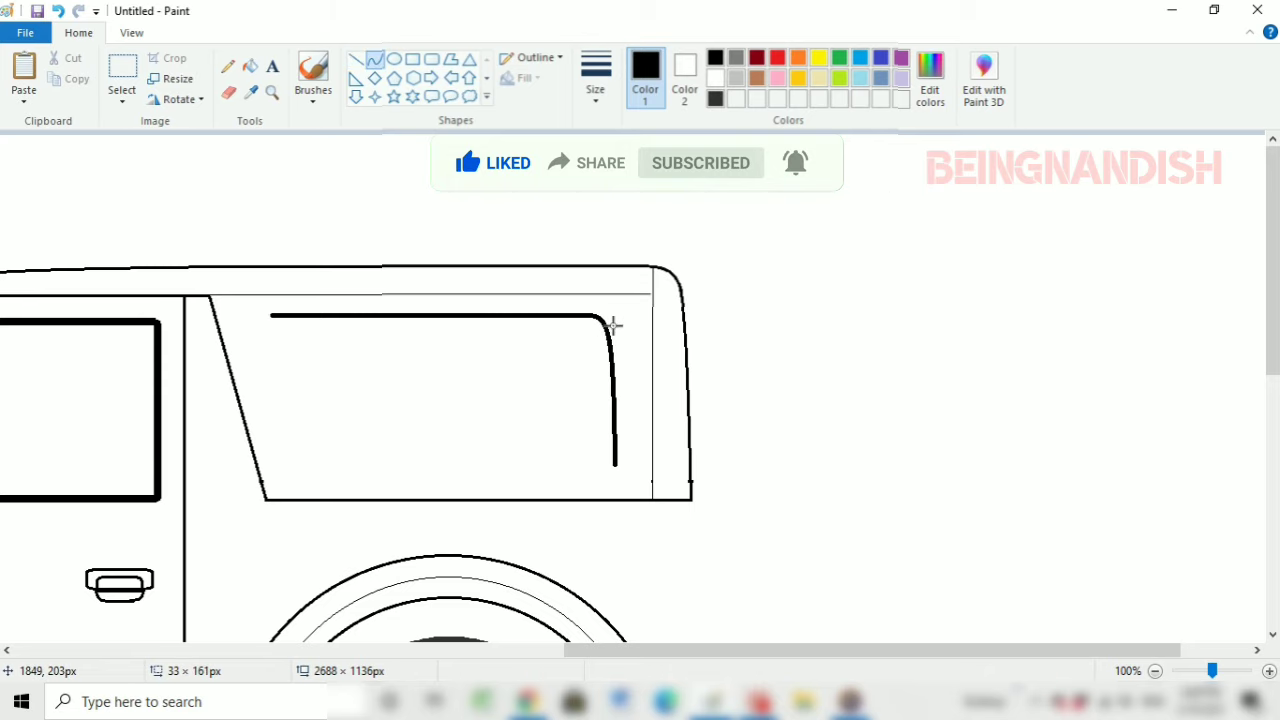
{"action": "left_click", "coordinate": [228, 92]}
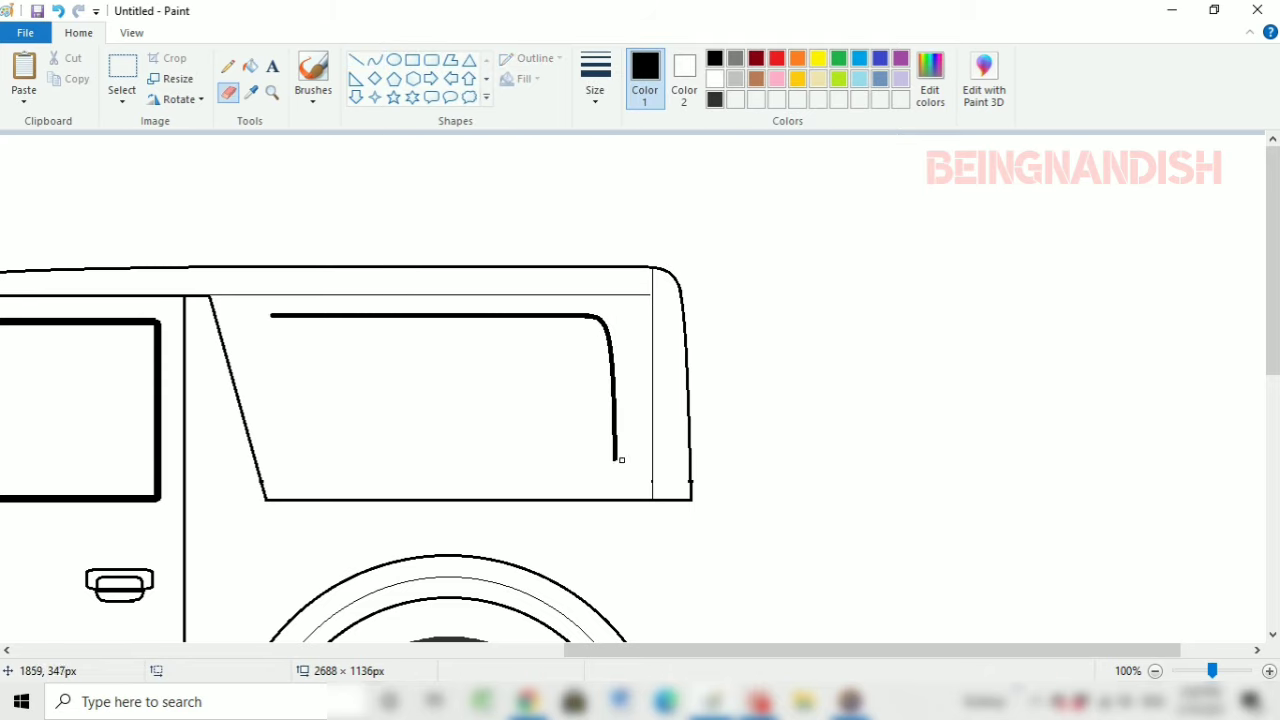
Step: Draw the rear side window's bottom edge and round its lower rear corner with a curve about 23 × 30 px
{"action": "left_click", "coordinate": [357, 61]}
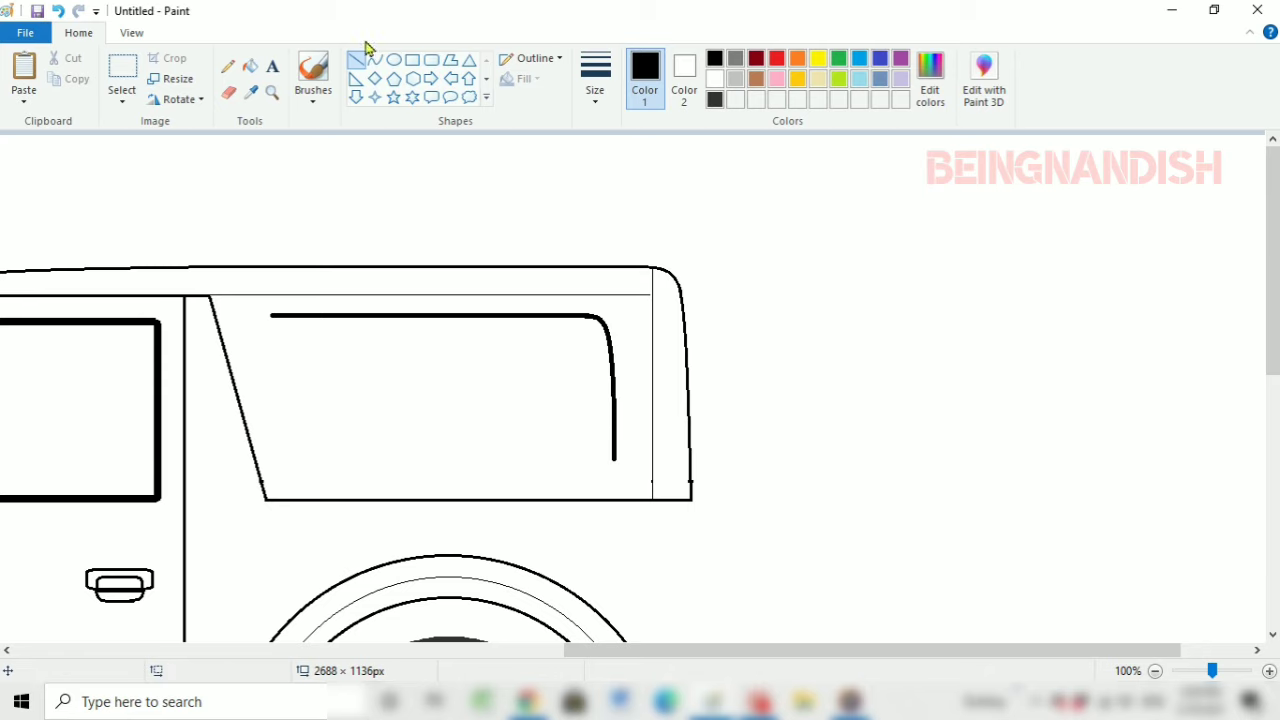
{"action": "left_click_drag", "start_coordinate": [596, 466], "coordinate": [305, 467]}
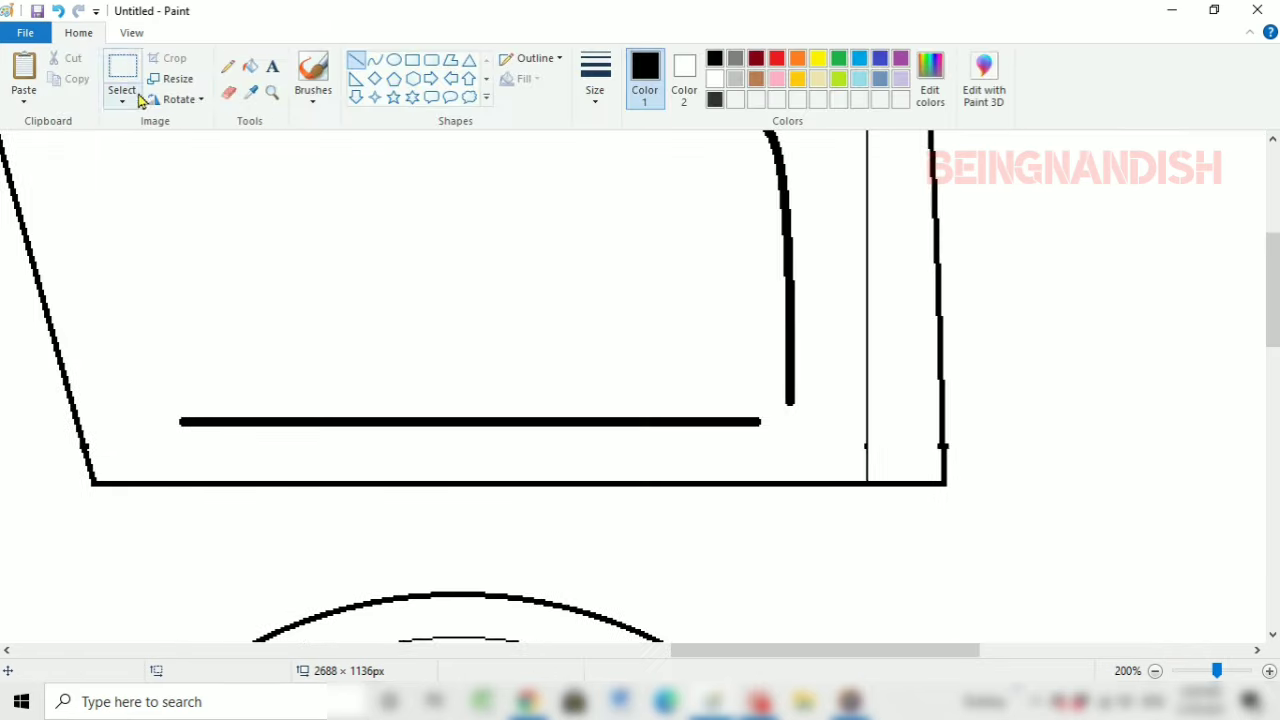
{"action": "left_click", "coordinate": [374, 60]}
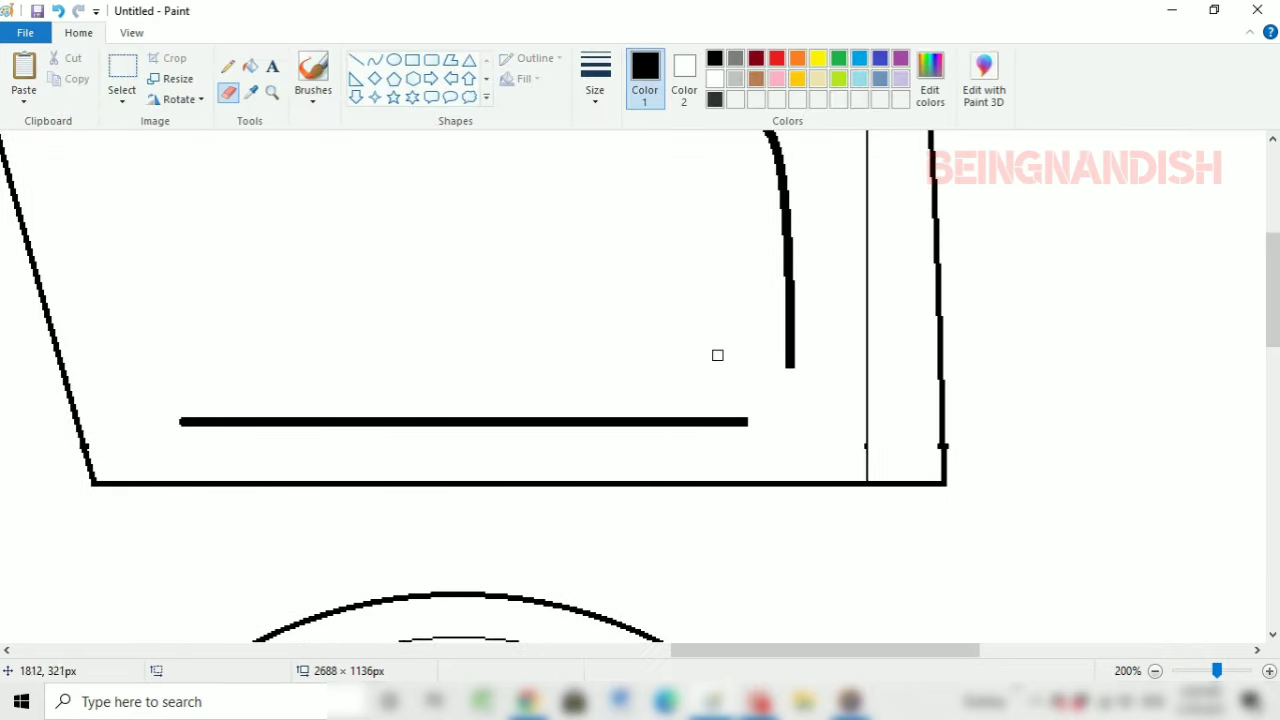
{"action": "mouse_move", "coordinate": [746, 421]}
{"action": "left_mouse_down"}
{"action": "mouse_move", "coordinate": [790, 372]}
{"action": "mouse_move", "coordinate": [790, 418]}
{"action": "left_mouse_up"}
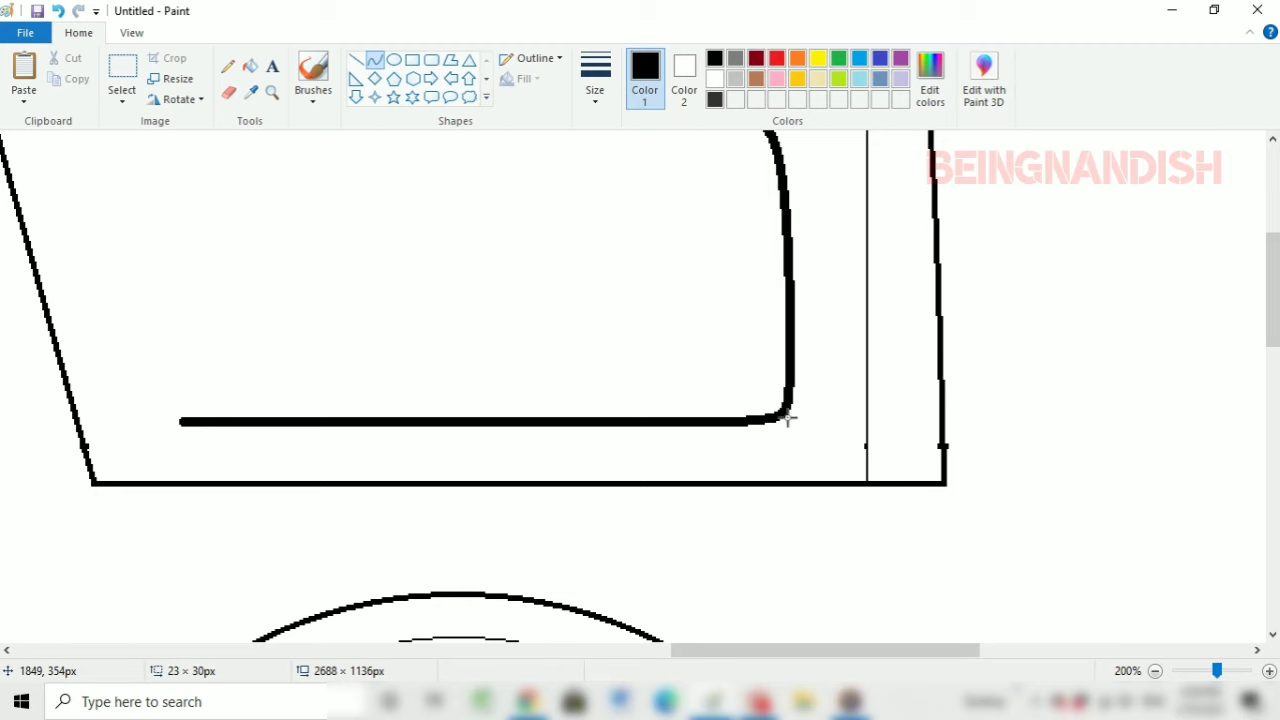
Step: Close the rear side window with a slanted, curved front edge and round its lower front corner with a curve about 29 × 17 px
{"action": "mouse_move", "coordinate": [687, 650]}
{"action": "left_mouse_down"}
{"action": "mouse_move", "coordinate": [640, 663]}
{"action": "mouse_move", "coordinate": [620, 652]}
{"action": "left_mouse_up"}
{"action": "scroll", "coordinate": [448, 400], "scroll_direction": "up", "scroll_amount": 2}
{"action": "mouse_move", "coordinate": [398, 245]}
{"action": "left_mouse_down"}
{"action": "mouse_move", "coordinate": [448, 508]}
{"action": "mouse_move", "coordinate": [430, 518]}
{"action": "left_mouse_up"}
{"action": "mouse_move", "coordinate": [400, 300]}
{"action": "left_mouse_down"}
{"action": "mouse_move", "coordinate": [374, 246]}
{"action": "mouse_move", "coordinate": [346, 250]}
{"action": "mouse_move", "coordinate": [350, 299]}
{"action": "left_mouse_up"}
{"action": "left_click_drag", "start_coordinate": [425, 518], "coordinate": [433, 545]}
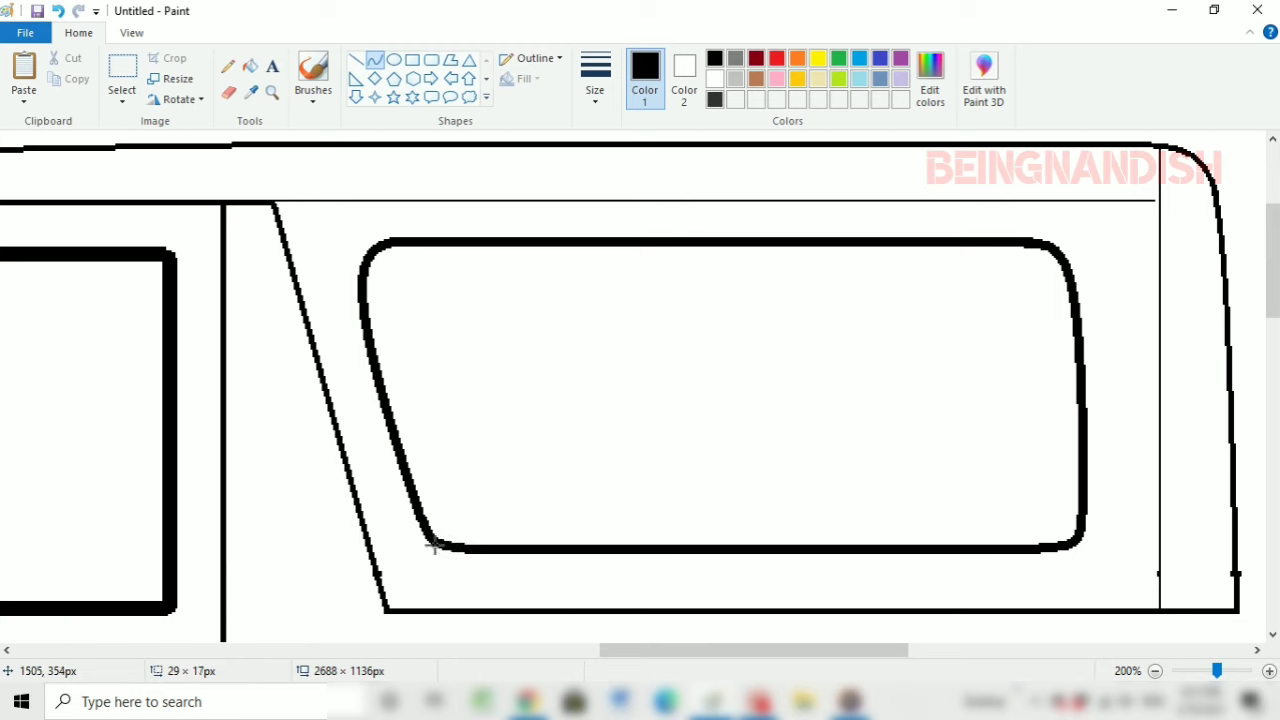
{"action": "left_click", "coordinate": [437, 549]}
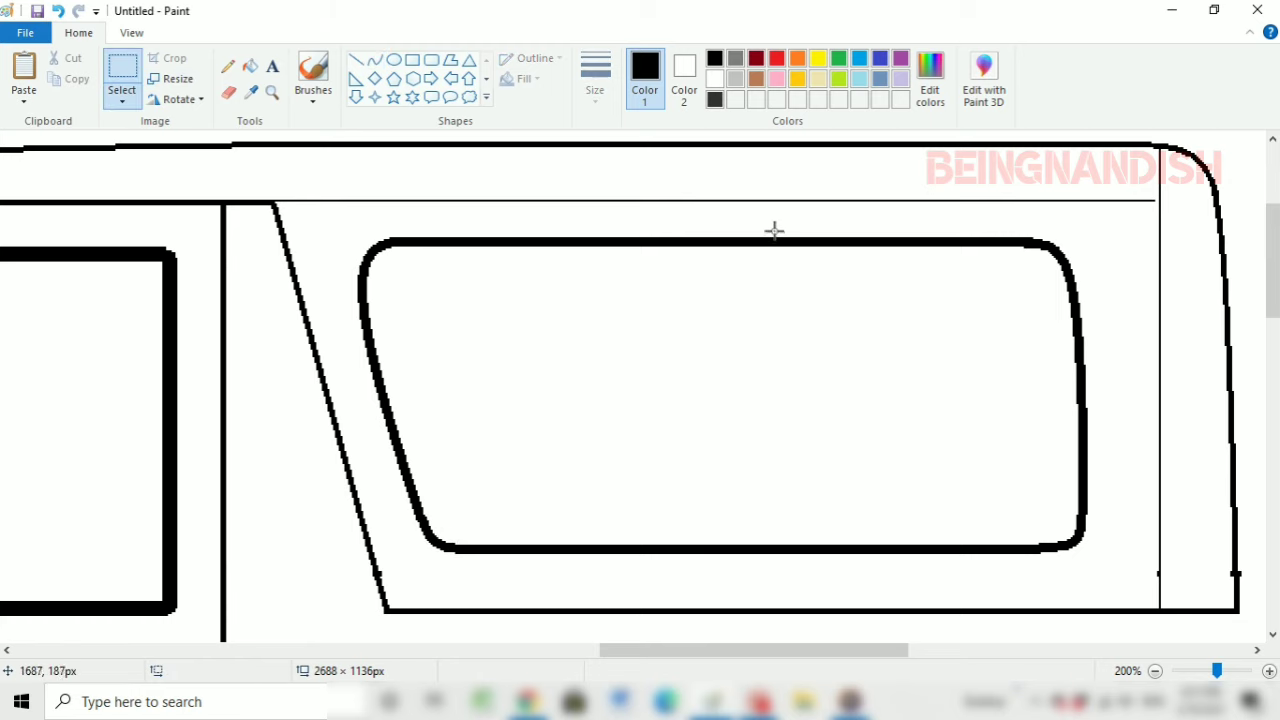
{"action": "left_click_drag", "start_coordinate": [771, 229], "coordinate": [926, 400]}
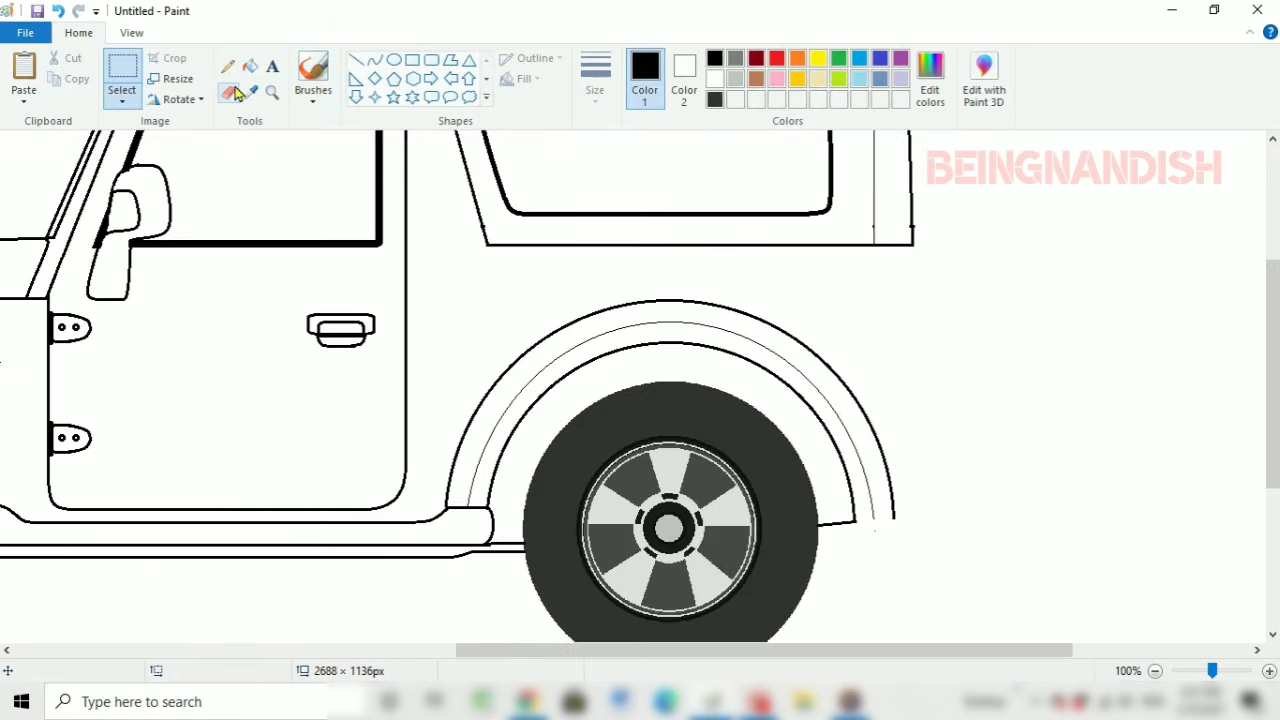
Step: Outline the rear bumper behind the rear fender with a horizontal top, a sloping bottom about 93 × 14 px and beveled rear corners
{"action": "left_click", "coordinate": [356, 60]}
{"action": "left_click", "coordinate": [595, 75]}
{"action": "left_click", "coordinate": [597, 172]}
{"action": "left_click_drag", "start_coordinate": [861, 408], "coordinate": [890, 408]}
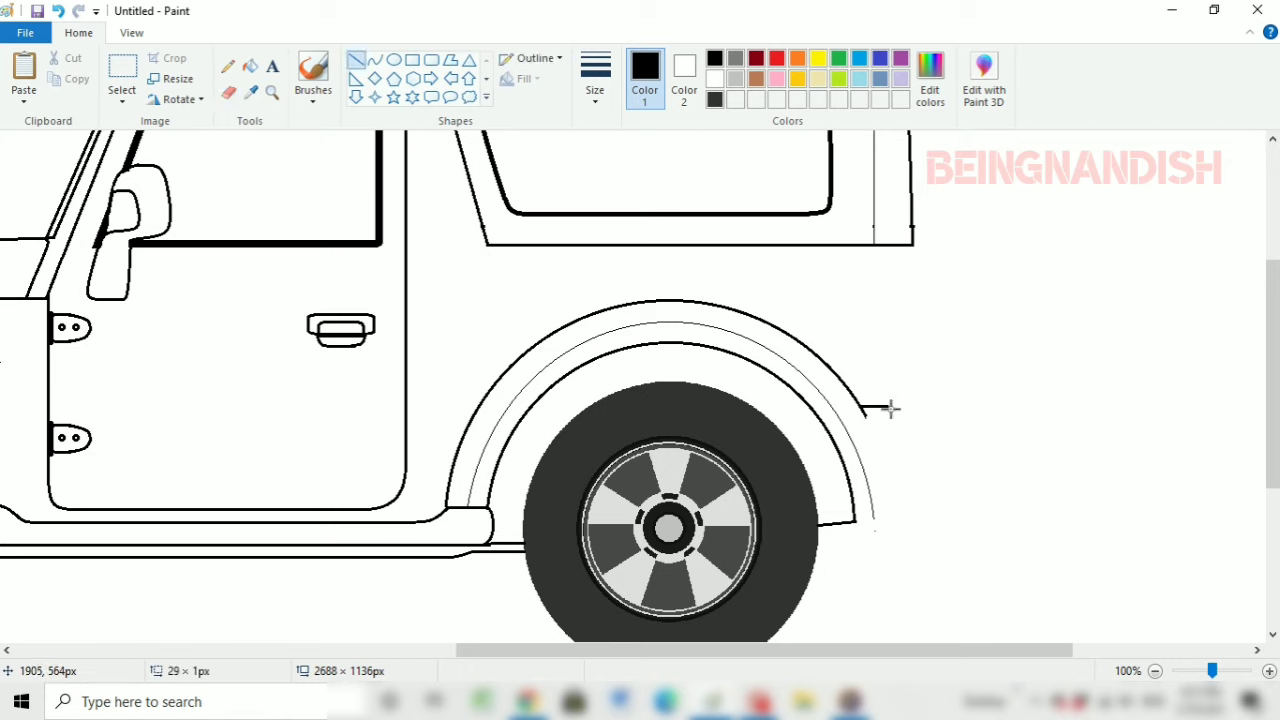
{"action": "left_click_drag", "start_coordinate": [855, 521], "coordinate": [945, 515]}
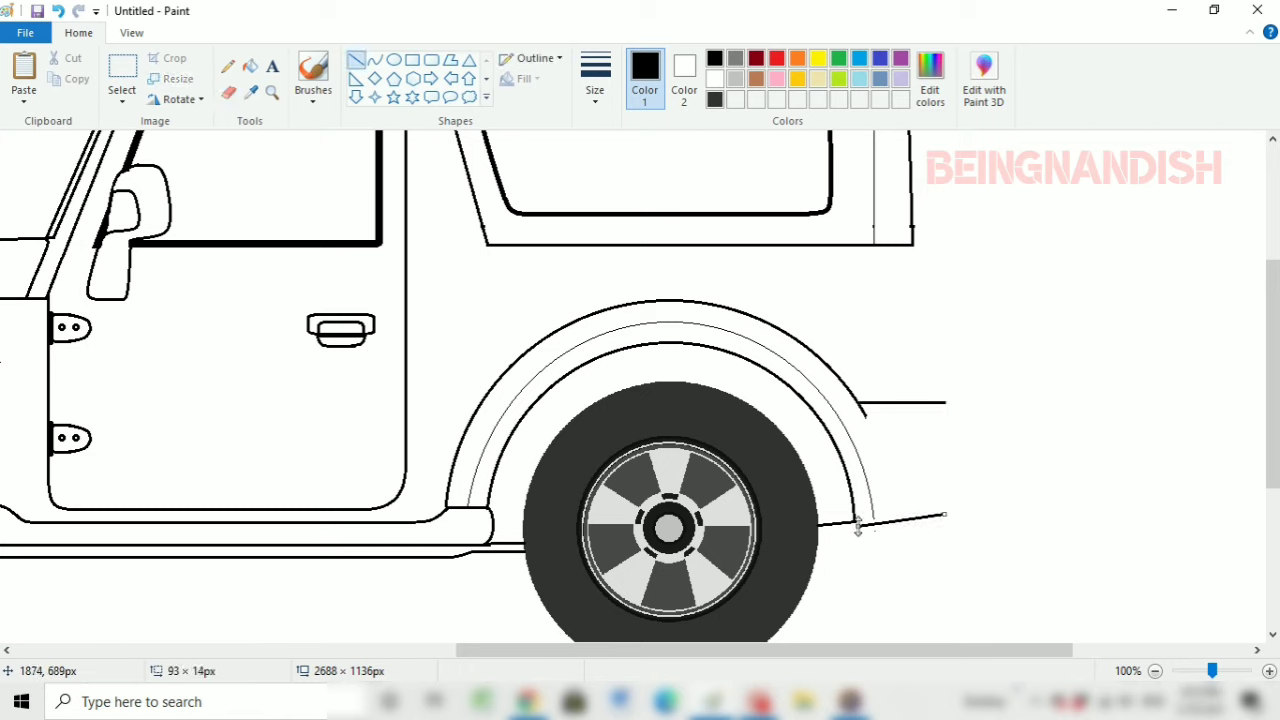
{"action": "left_click", "coordinate": [374, 60]}
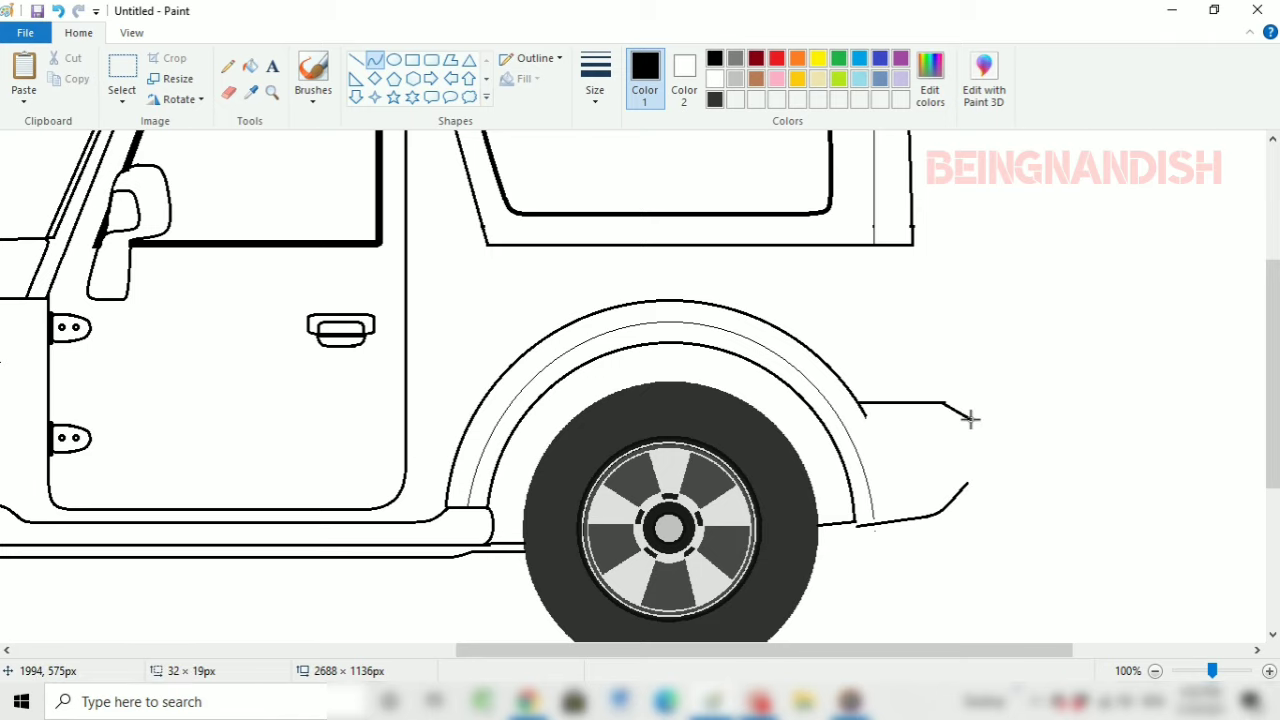
{"action": "left_click", "coordinate": [356, 60]}
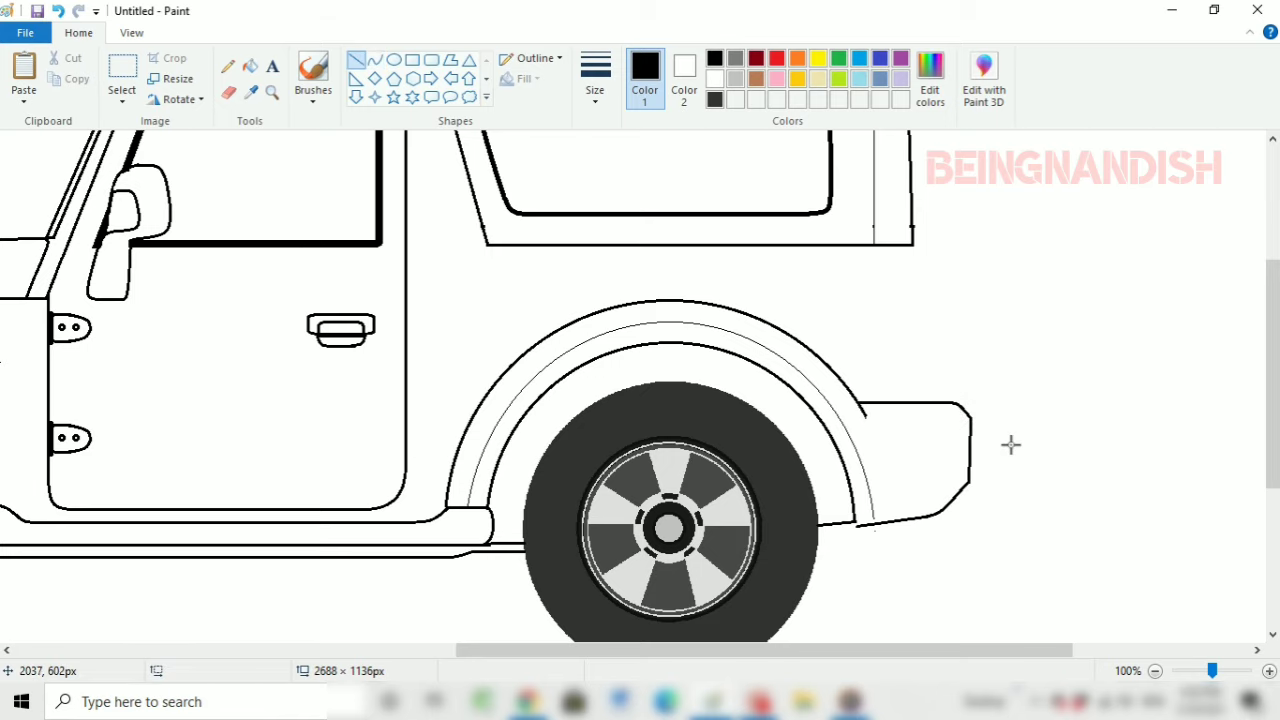
Step: Erase the lower end of the rear fender's thin crease and draw a thin horizontal line across the upper rear bumper
{"action": "left_click", "coordinate": [228, 92]}
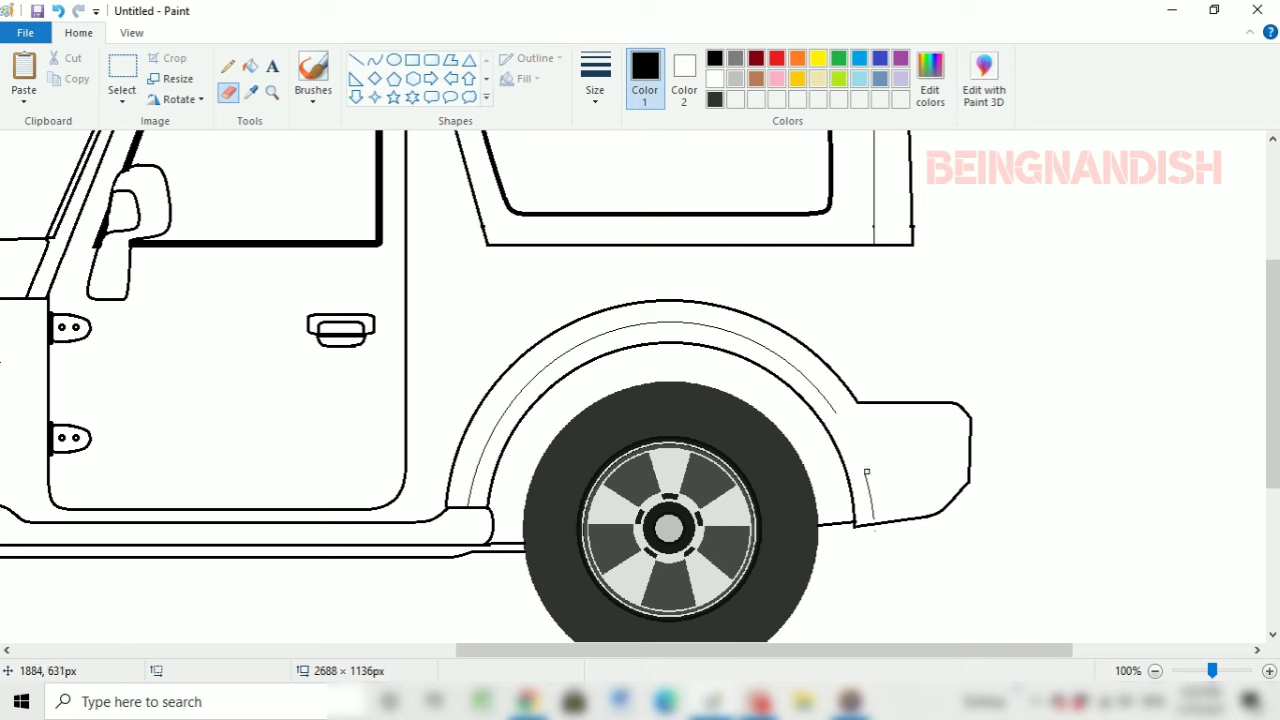
{"action": "left_click_drag", "start_coordinate": [869, 490], "coordinate": [870, 518]}
{"action": "left_click", "coordinate": [356, 60]}
{"action": "left_click", "coordinate": [595, 80]}
{"action": "left_click_drag", "start_coordinate": [850, 431], "coordinate": [970, 431]}
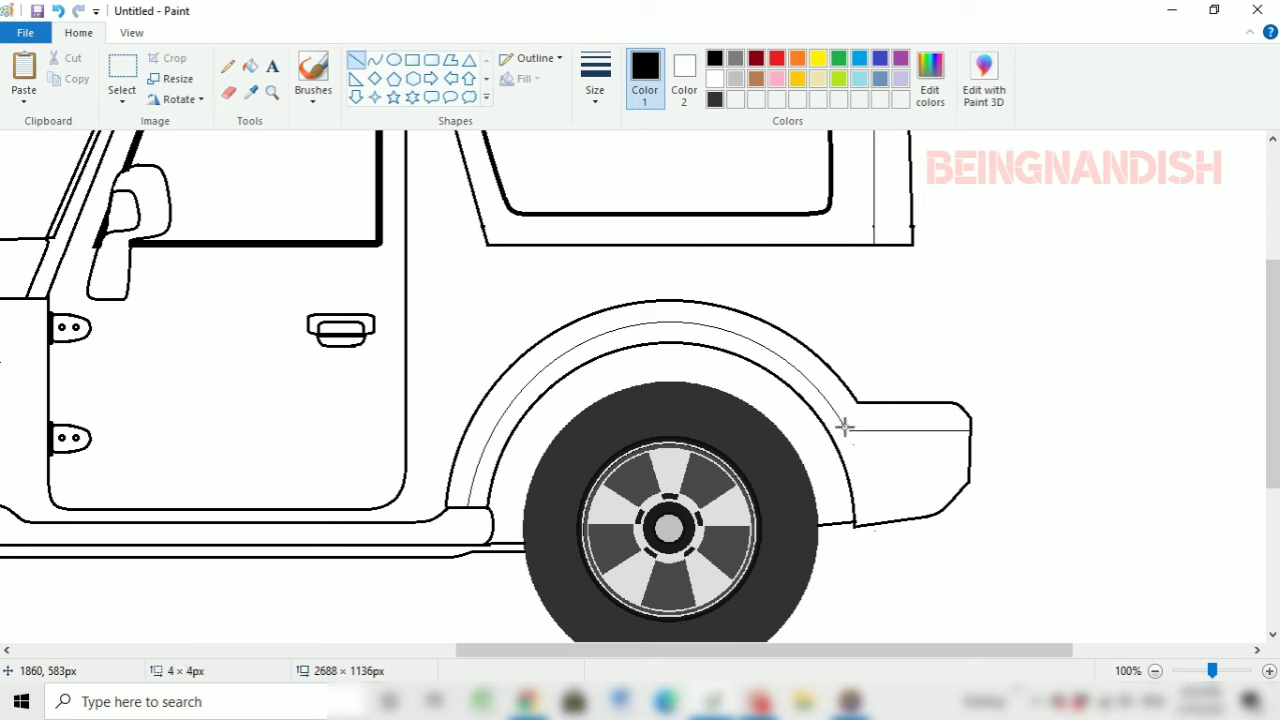
Step: Erase the rear bumper's slanted rear edge below the thin crease line and redraw it as a nearly vertical edge
{"action": "left_click", "coordinate": [131, 32]}
{"action": "left_click", "coordinate": [23, 70]}
{"action": "left_click_drag", "start_coordinate": [757, 649], "coordinate": [942, 649]}
{"action": "scroll", "coordinate": [640, 400], "scroll_direction": "down", "scroll_amount": 3}
{"action": "left_click", "coordinate": [78, 32]}
{"action": "left_click", "coordinate": [228, 92]}
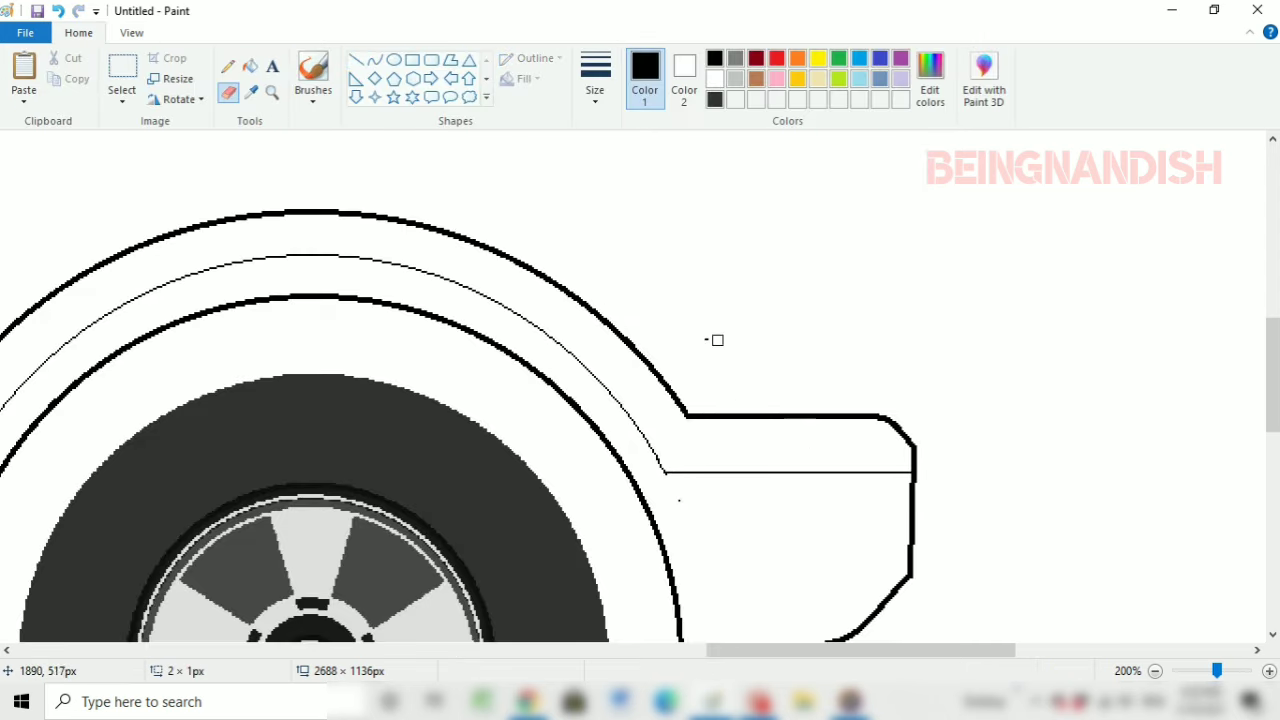
{"action": "left_click_drag", "start_coordinate": [910, 488], "coordinate": [906, 585]}
{"action": "left_click", "coordinate": [374, 60]}
{"action": "mouse_move", "coordinate": [915, 466]}
{"action": "left_mouse_down"}
{"action": "mouse_move", "coordinate": [897, 592]}
{"action": "mouse_move", "coordinate": [977, 374]}
{"action": "mouse_move", "coordinate": [910, 578]}
{"action": "left_mouse_up"}
{"action": "scroll", "coordinate": [910, 578], "scroll_direction": "down", "scroll_amount": 3}
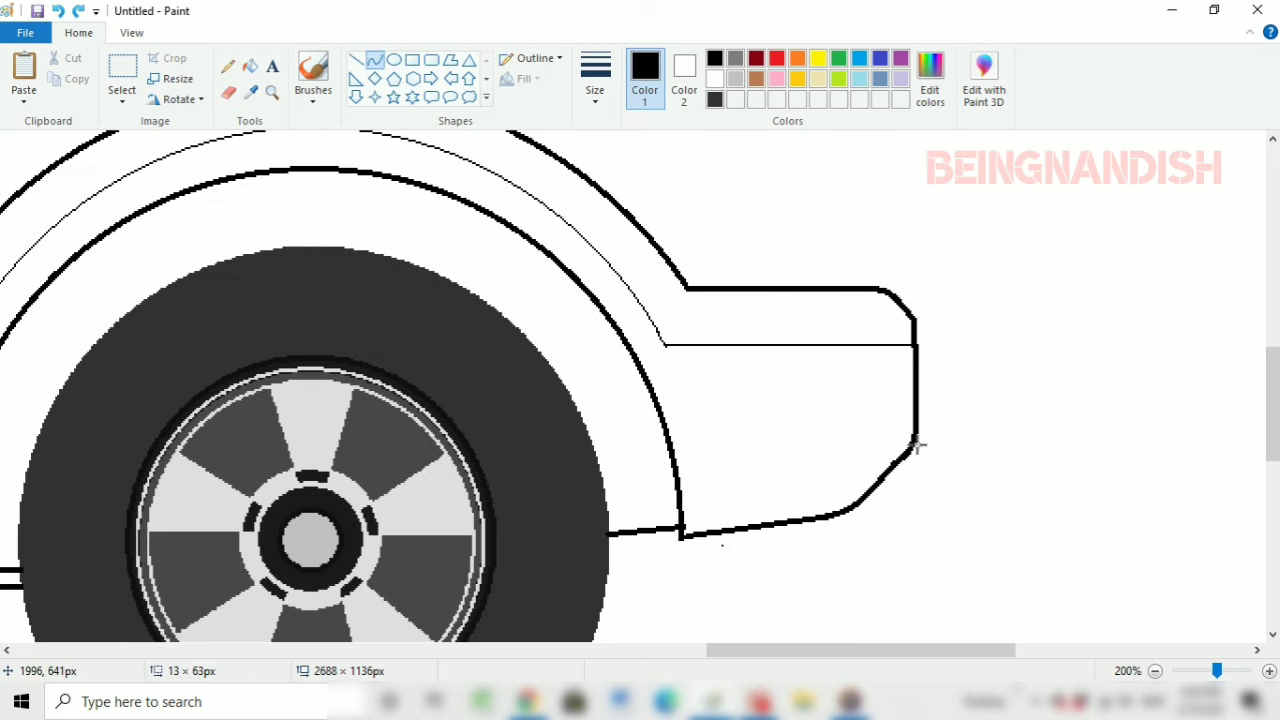
Step: Draw the rear body edge from the roof section's lower rear corner as an outward curve continued by a vertical line down to the bumper
{"action": "left_click", "coordinate": [131, 32]}
{"action": "left_click", "coordinate": [60, 70]}
{"action": "left_click", "coordinate": [78, 32]}
{"action": "left_click", "coordinate": [356, 62]}
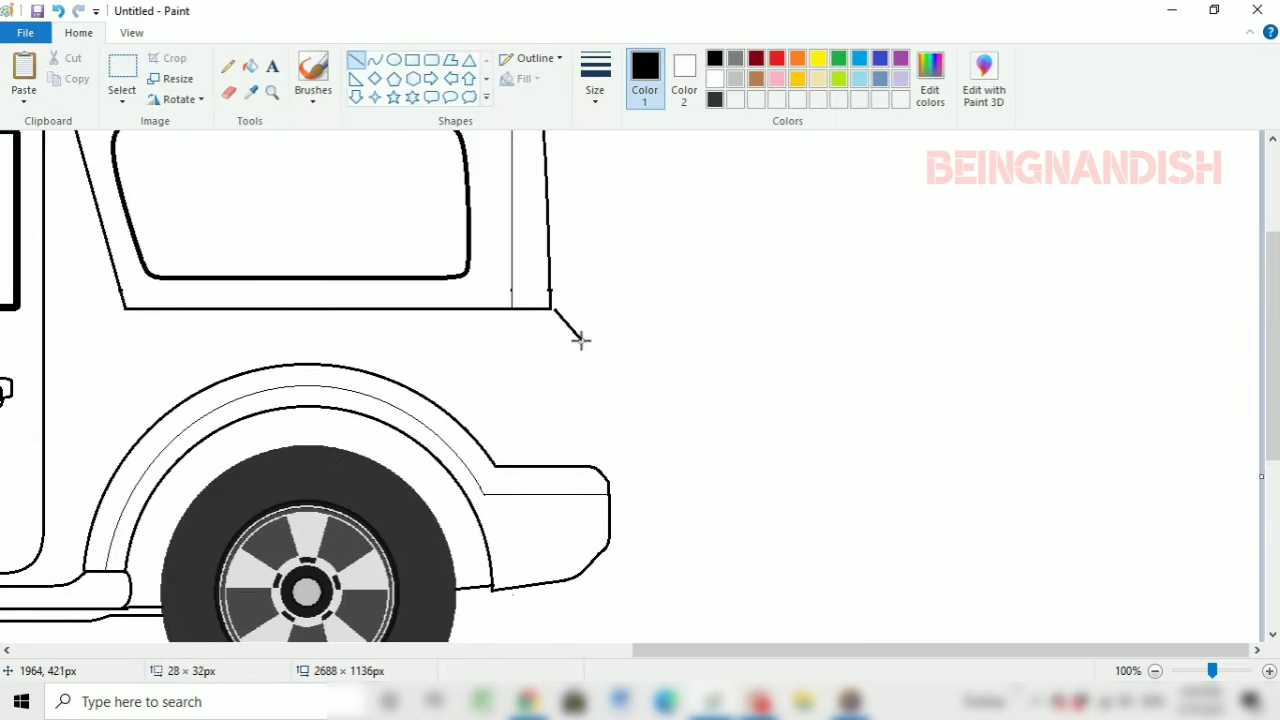
{"action": "left_click", "coordinate": [623, 317]}
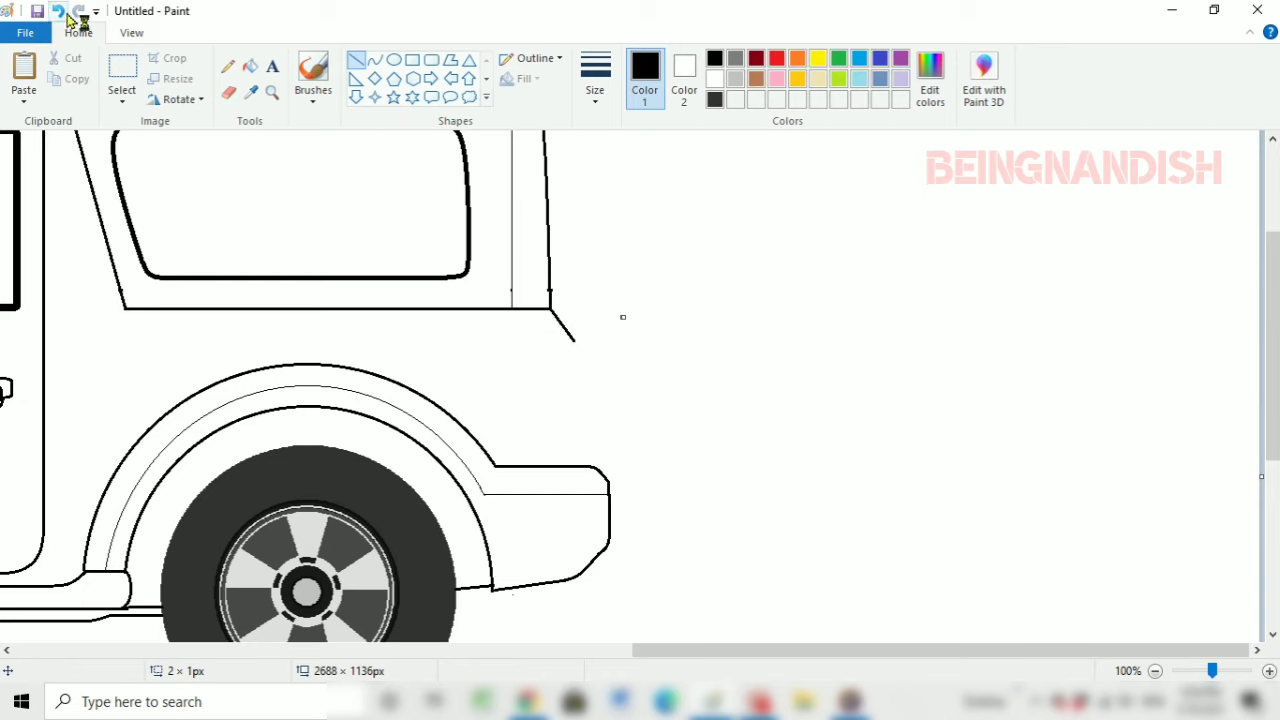
{"action": "left_click_drag", "start_coordinate": [552, 310], "coordinate": [585, 396]}
{"action": "mouse_move", "coordinate": [567, 352]}
{"action": "left_mouse_down"}
{"action": "mouse_move", "coordinate": [580, 338]}
{"action": "mouse_move", "coordinate": [585, 352]}
{"action": "left_mouse_up"}
{"action": "left_click", "coordinate": [355, 60]}
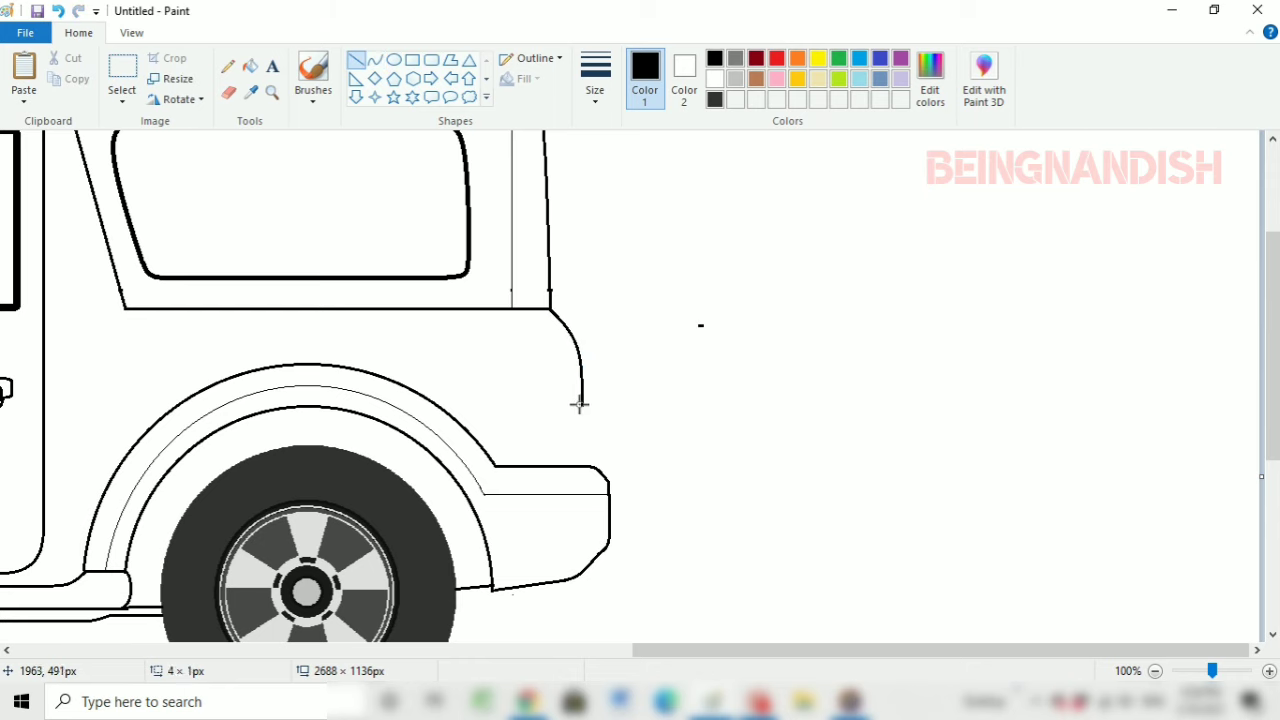
{"action": "left_click_drag", "start_coordinate": [581, 403], "coordinate": [581, 466]}
Step: Remove the two black ground lines beneath the wheels by filling them with white
{"action": "left_click", "coordinate": [131, 32]}
{"action": "left_click", "coordinate": [63, 80]}
{"action": "left_click", "coordinate": [23, 80]}
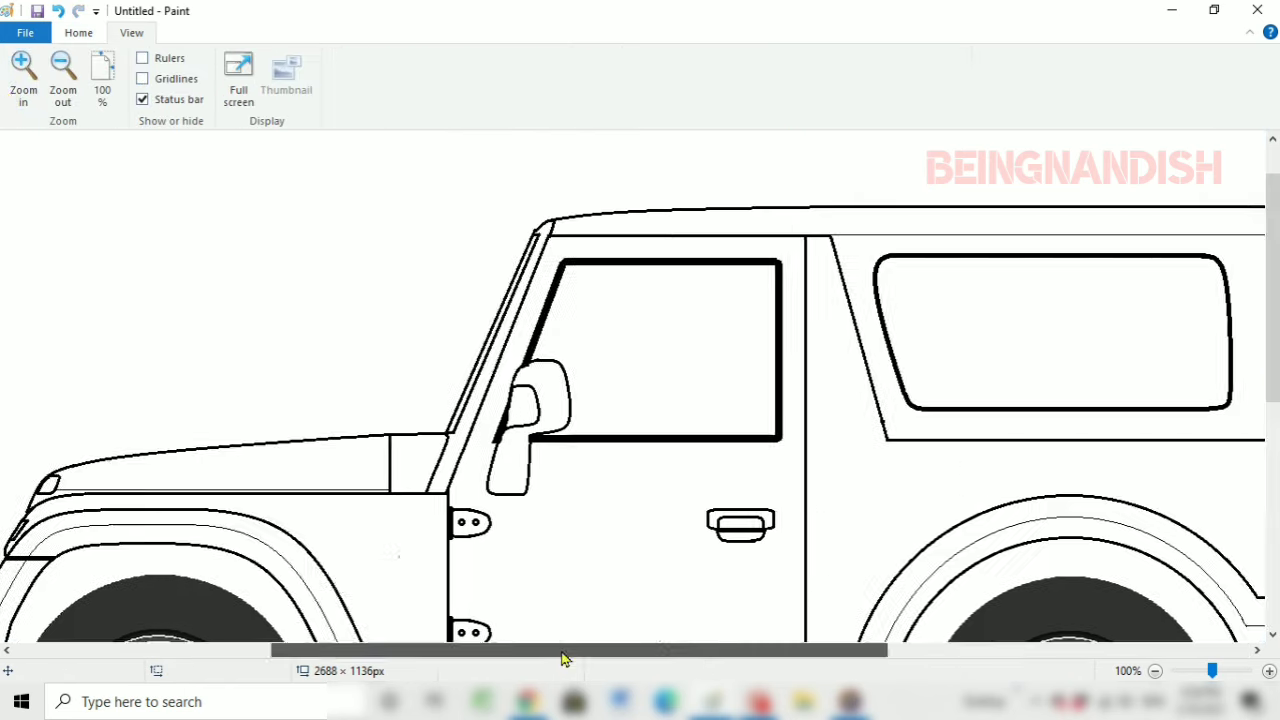
{"action": "left_click_drag", "start_coordinate": [560, 650], "coordinate": [837, 650]}
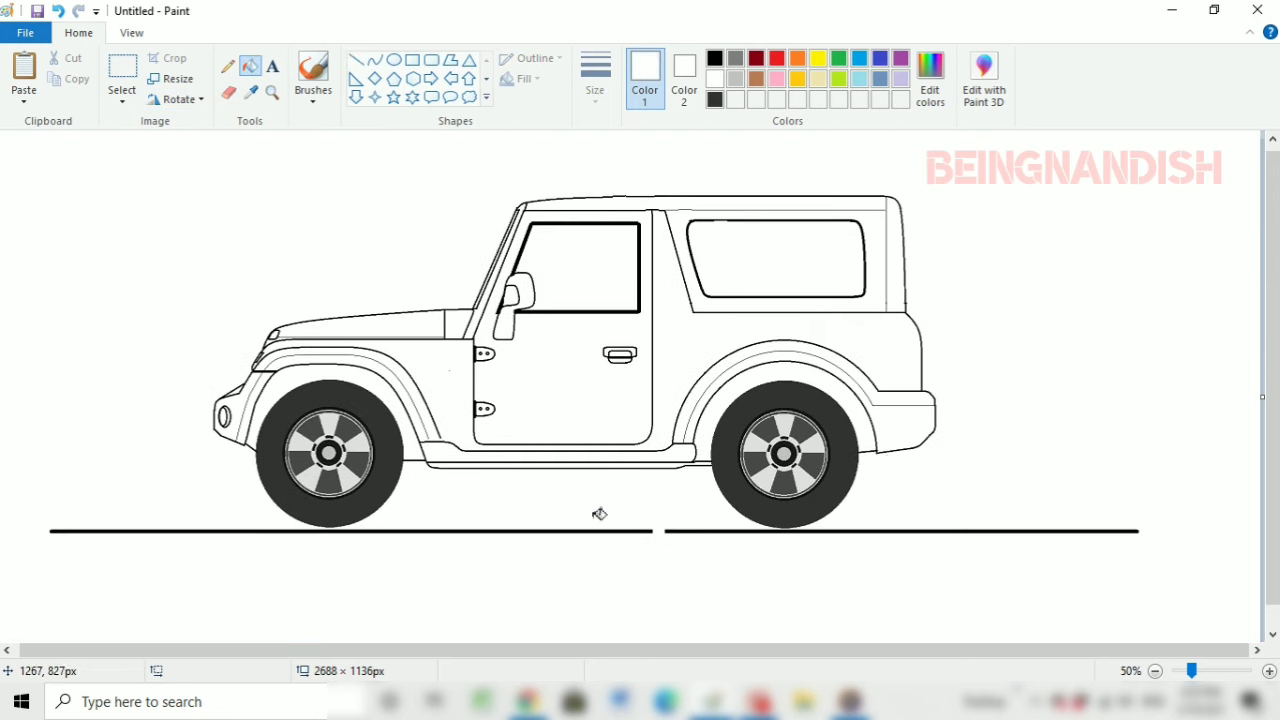
{"action": "left_click", "coordinate": [600, 531]}
{"action": "left_click", "coordinate": [780, 531]}
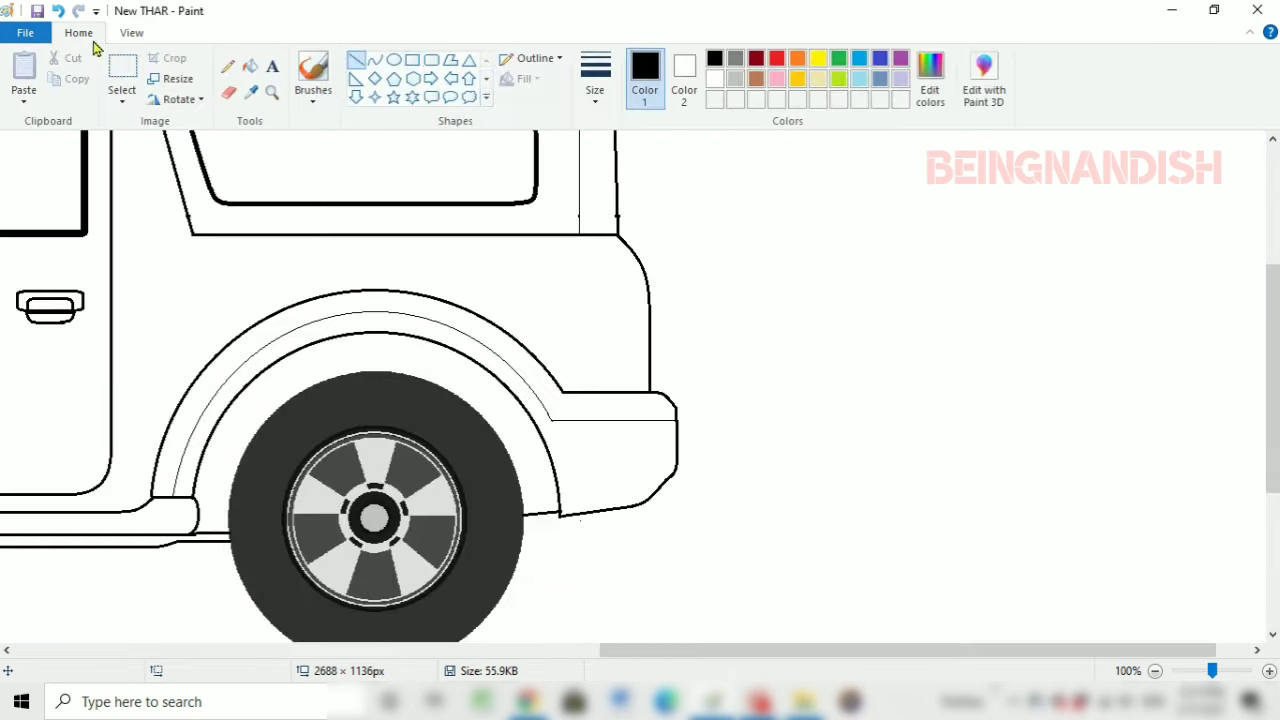
Step: Draw a rounded rectangle about 32 × 84 px over the rear body edge above the bumper as the tail light
{"action": "left_click", "coordinate": [431, 61]}
{"action": "left_click_drag", "start_coordinate": [635, 292], "coordinate": [666, 365]}
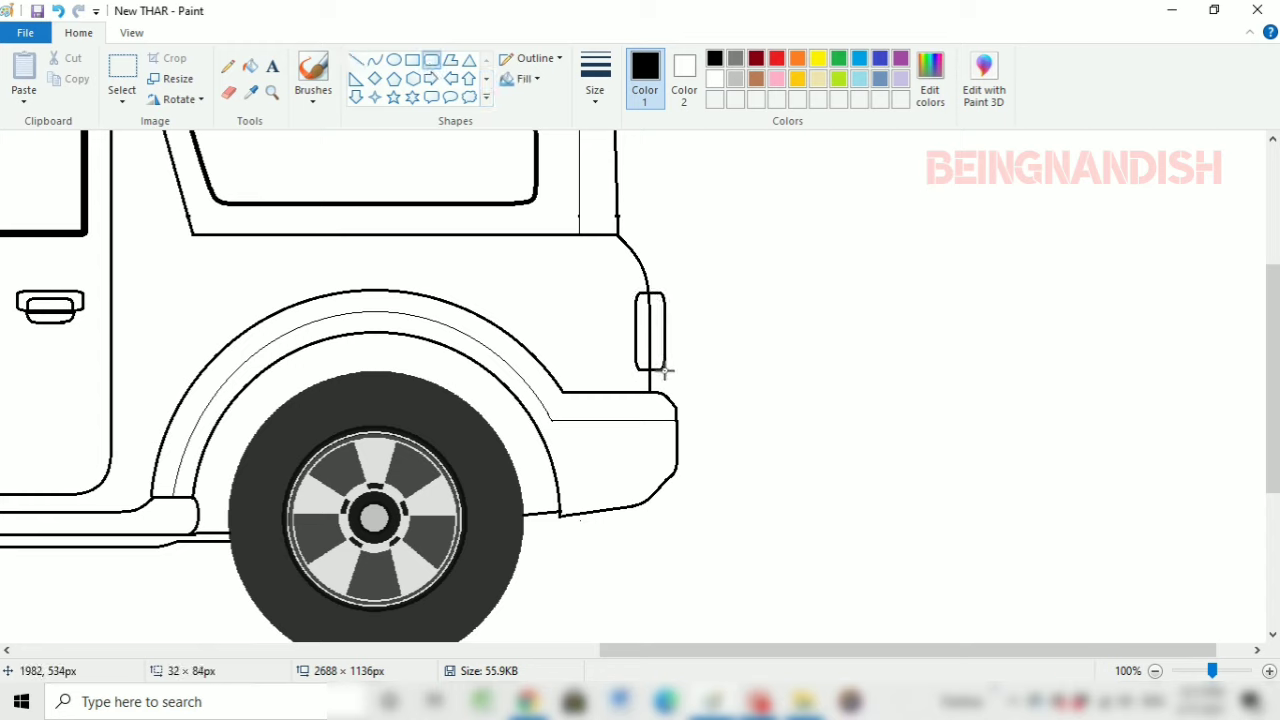
{"action": "left_click_drag", "start_coordinate": [650, 312], "coordinate": [659, 366]}
{"action": "left_click", "coordinate": [690, 300]}
{"action": "key", "text": "ctrl+z"}
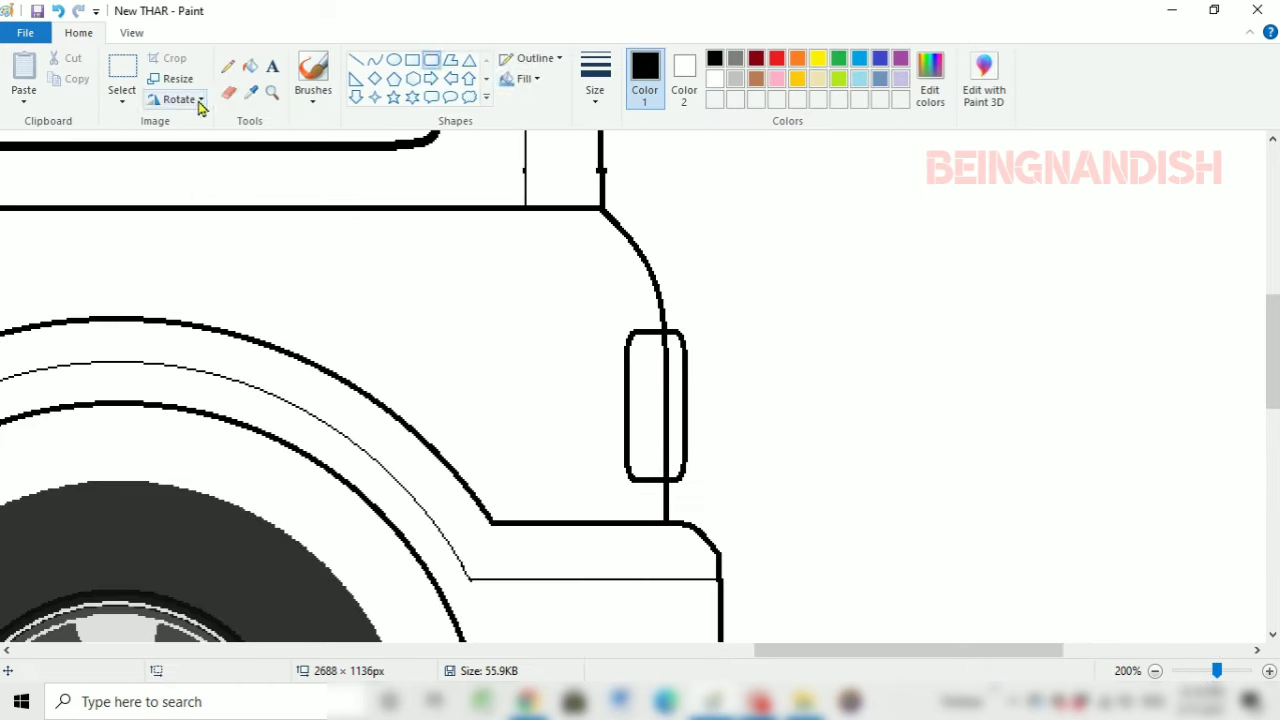
Step: Erase the body edge inside the tail light and redraw the light's upper front corner with a wider curve
{"action": "left_click", "coordinate": [228, 92]}
{"action": "left_click_drag", "start_coordinate": [662, 345], "coordinate": [664, 470]}
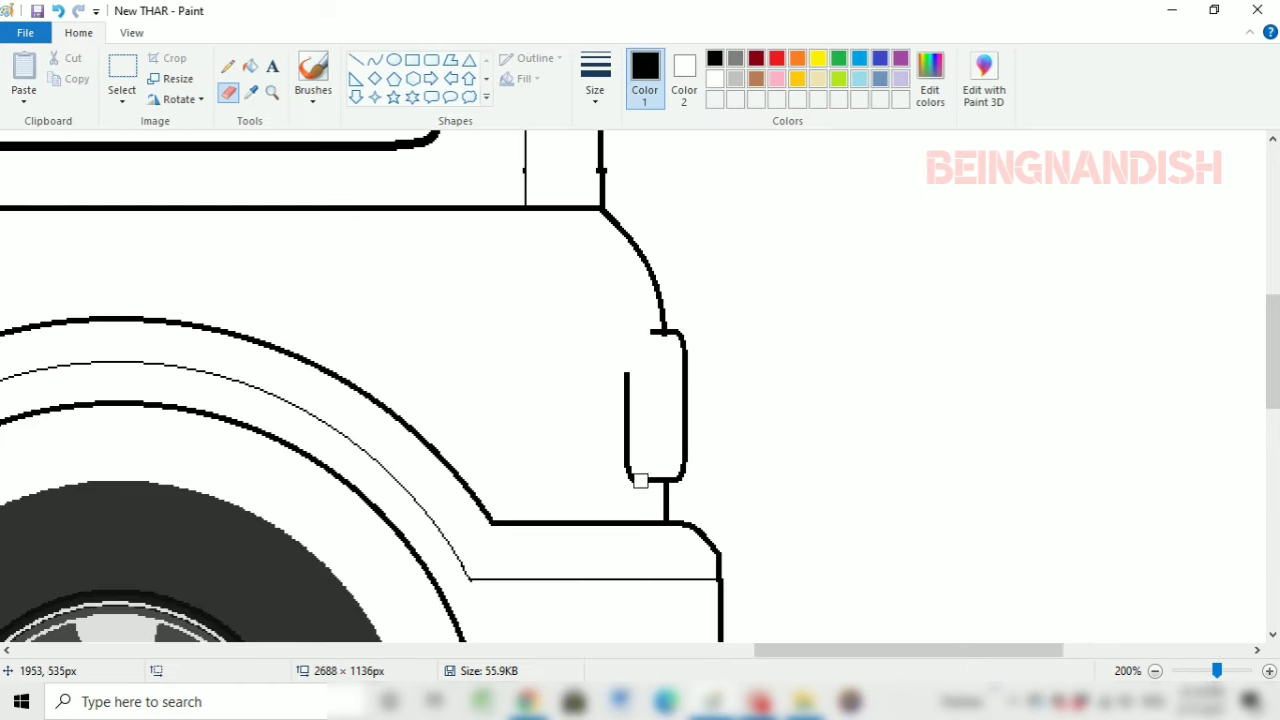
{"action": "left_click", "coordinate": [374, 60]}
{"action": "left_click_drag", "start_coordinate": [652, 332], "coordinate": [627, 371]}
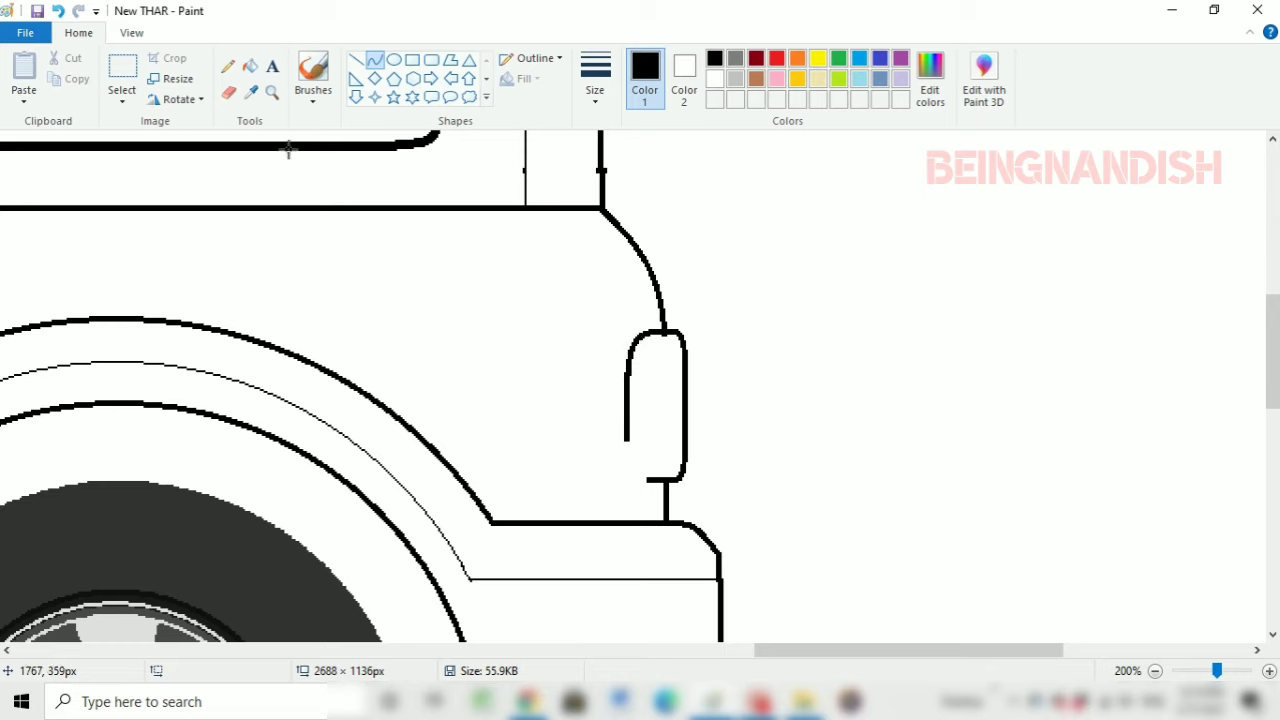
Step: Copy the tail light's upper front corner curve, flip the copy vertically and place it as the lower front corner
{"action": "left_click", "coordinate": [122, 75]}
{"action": "left_click_drag", "start_coordinate": [610, 319], "coordinate": [667, 377]}
{"action": "right_click", "coordinate": [648, 350]}
{"action": "left_click", "coordinate": [694, 385]}
{"action": "key", "text": "ctrl+v"}
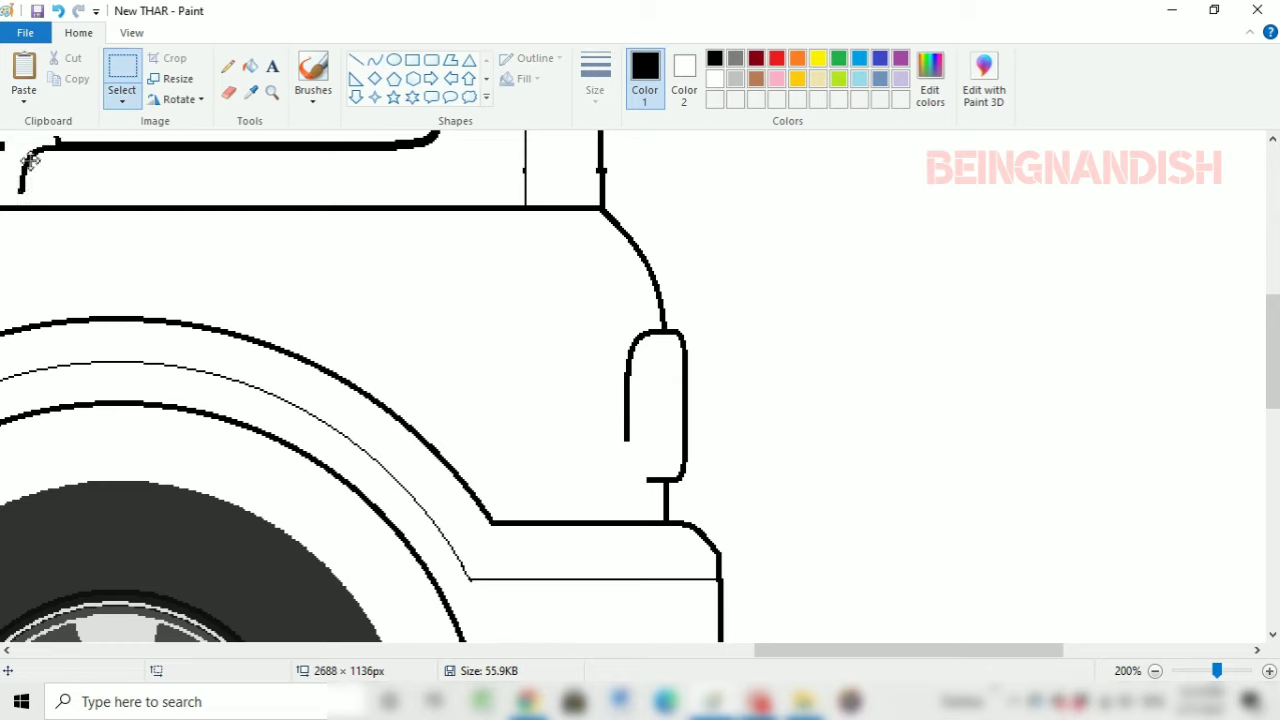
{"action": "left_click", "coordinate": [122, 100]}
{"action": "left_click_drag", "start_coordinate": [28, 160], "coordinate": [648, 462]}
{"action": "left_click", "coordinate": [171, 274]}
{"action": "right_click", "coordinate": [468, 306]}
{"action": "left_click", "coordinate": [660, 530]}
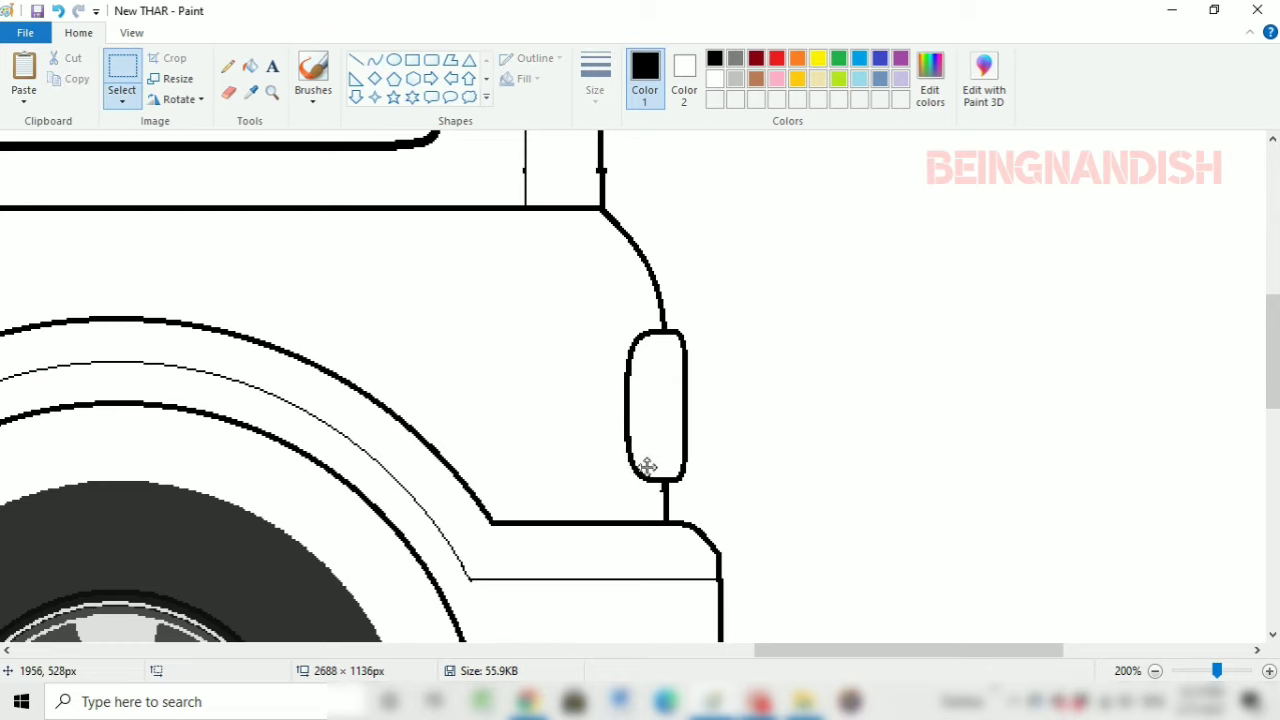
Step: Draw a narrow, slightly shorter rounded rectangle against the tail light's rear edge
{"action": "left_click", "coordinate": [228, 92]}
{"action": "left_click", "coordinate": [431, 59]}
{"action": "left_click_drag", "start_coordinate": [683, 341], "coordinate": [700, 475]}
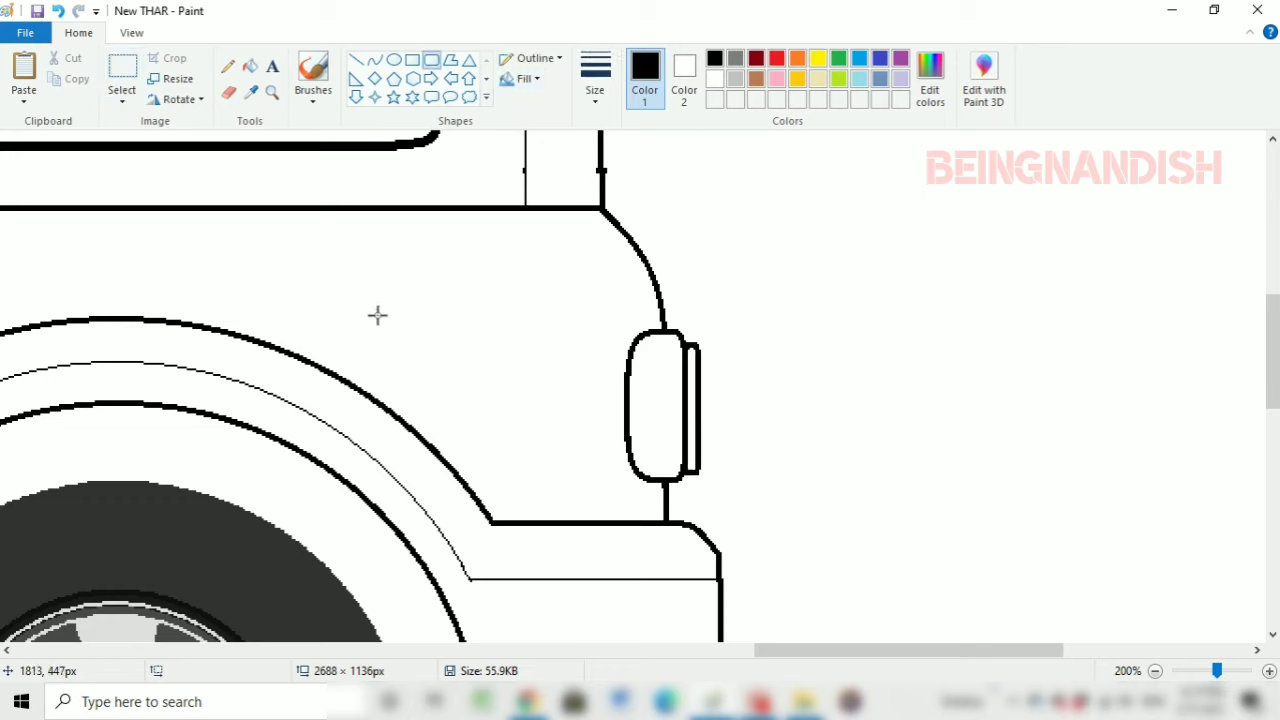
Step: Draw a fuel flap above the rear fender as a thin rounded rectangle about 86 × 73 px, trimming its lower front corner along the arch
{"action": "left_click_drag", "start_coordinate": [377, 315], "coordinate": [537, 451]}
{"action": "left_click_drag", "start_coordinate": [494, 397], "coordinate": [465, 380]}
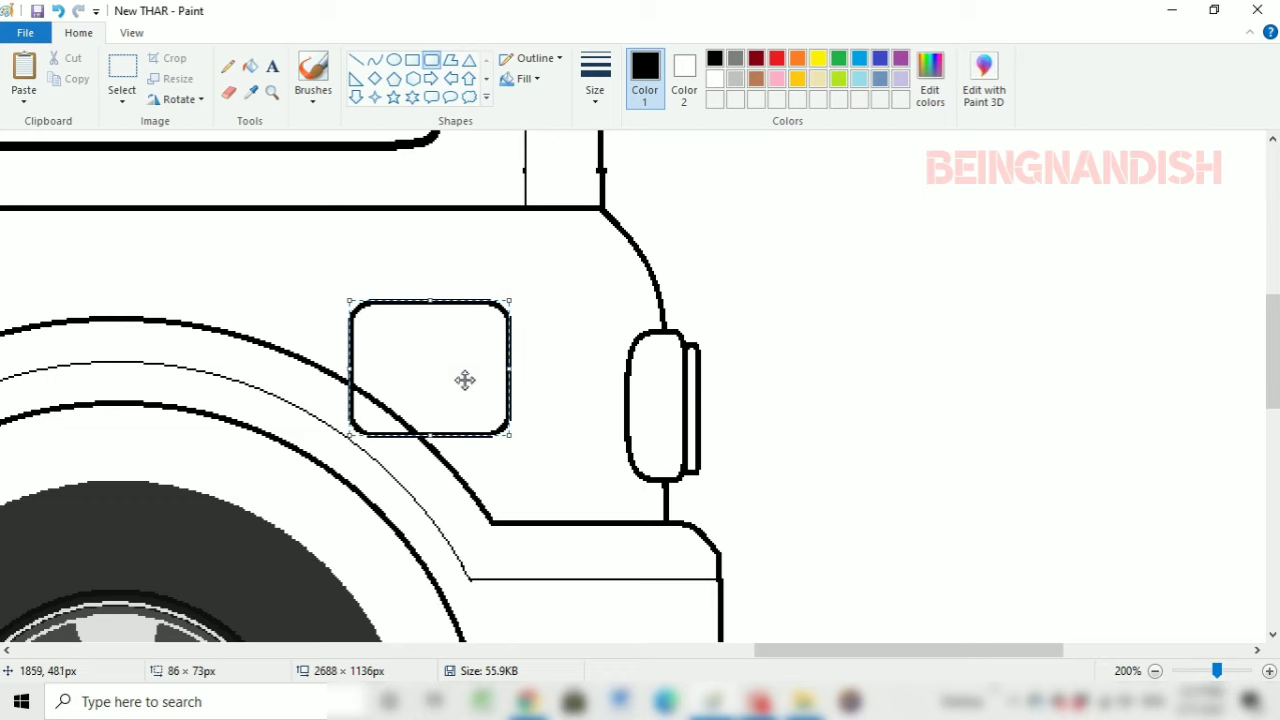
{"action": "left_click", "coordinate": [595, 80]}
{"action": "left_click", "coordinate": [590, 136]}
{"action": "left_click", "coordinate": [228, 92]}
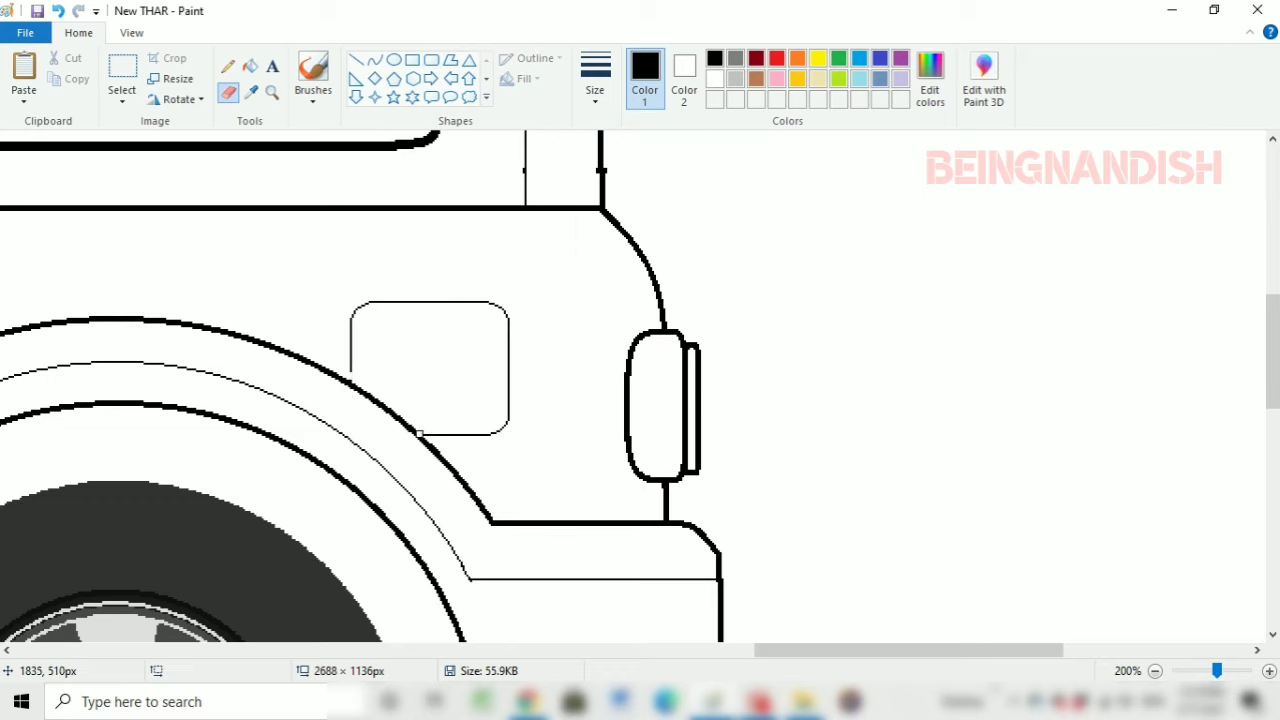
{"action": "left_click", "coordinate": [375, 60]}
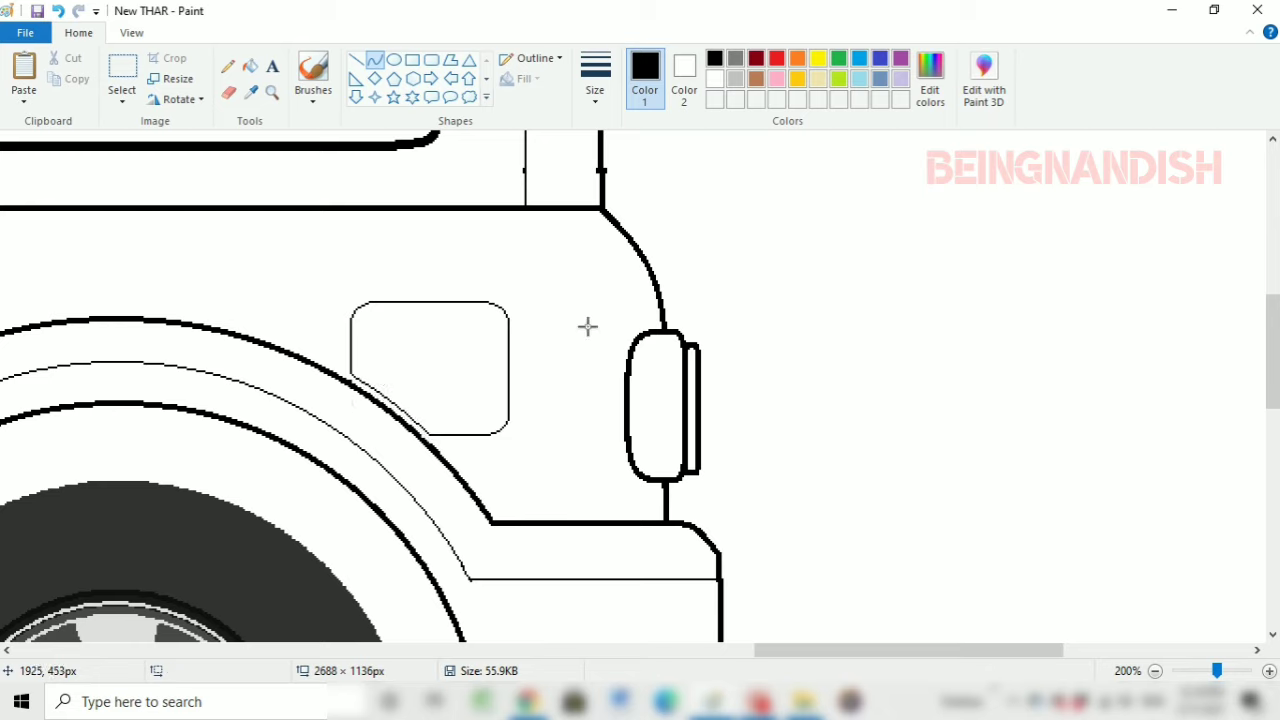
Step: Draw a circle about 12 × 12 px with the thinnest outline in the fuel flap's upper rear corner
{"action": "left_click", "coordinate": [394, 60]}
{"action": "left_click", "coordinate": [595, 80]}
{"action": "left_click", "coordinate": [600, 166]}
{"action": "left_click_drag", "start_coordinate": [474, 318], "coordinate": [494, 339]}
{"action": "left_click", "coordinate": [595, 80]}
{"action": "left_click", "coordinate": [597, 130]}
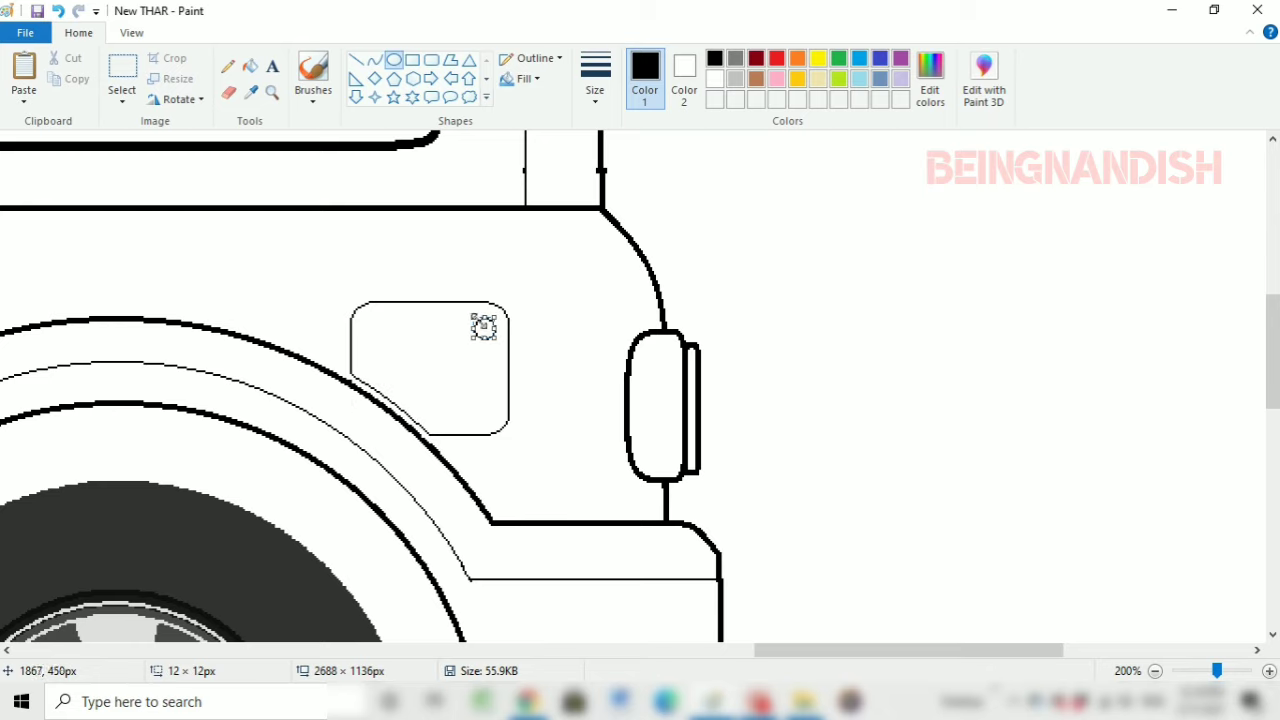
{"action": "left_click", "coordinate": [555, 277]}
Step: Draw a thin vertical line about 77 px tall inside the tail light and outline a narrow cap with a curved lower end behind the bumper
{"action": "left_click", "coordinate": [356, 60]}
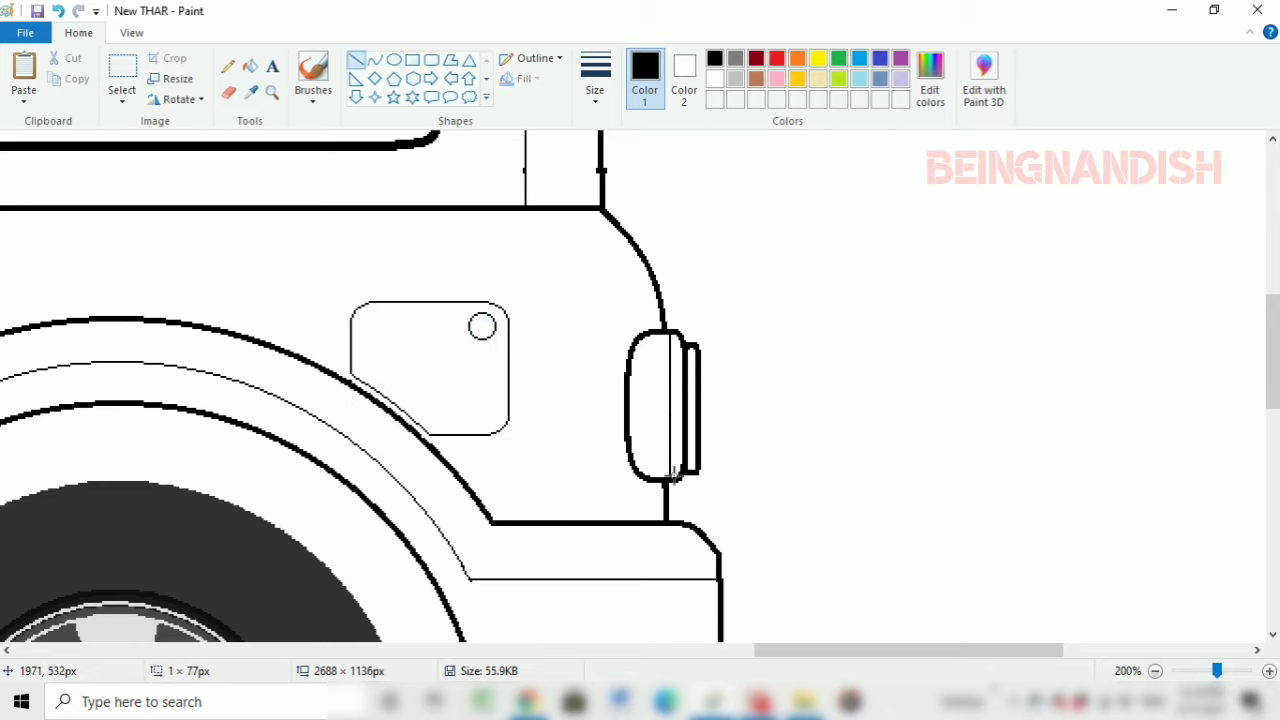
{"action": "scroll", "coordinate": [769, 409], "scroll_direction": "down", "scroll_amount": 3}
{"action": "mouse_move", "coordinate": [716, 422]}
{"action": "left_mouse_down"}
{"action": "mouse_move", "coordinate": [742, 428]}
{"action": "mouse_move", "coordinate": [679, 597]}
{"action": "mouse_move", "coordinate": [741, 568]}
{"action": "mouse_move", "coordinate": [744, 530]}
{"action": "left_mouse_up"}
{"action": "left_click", "coordinate": [374, 60]}
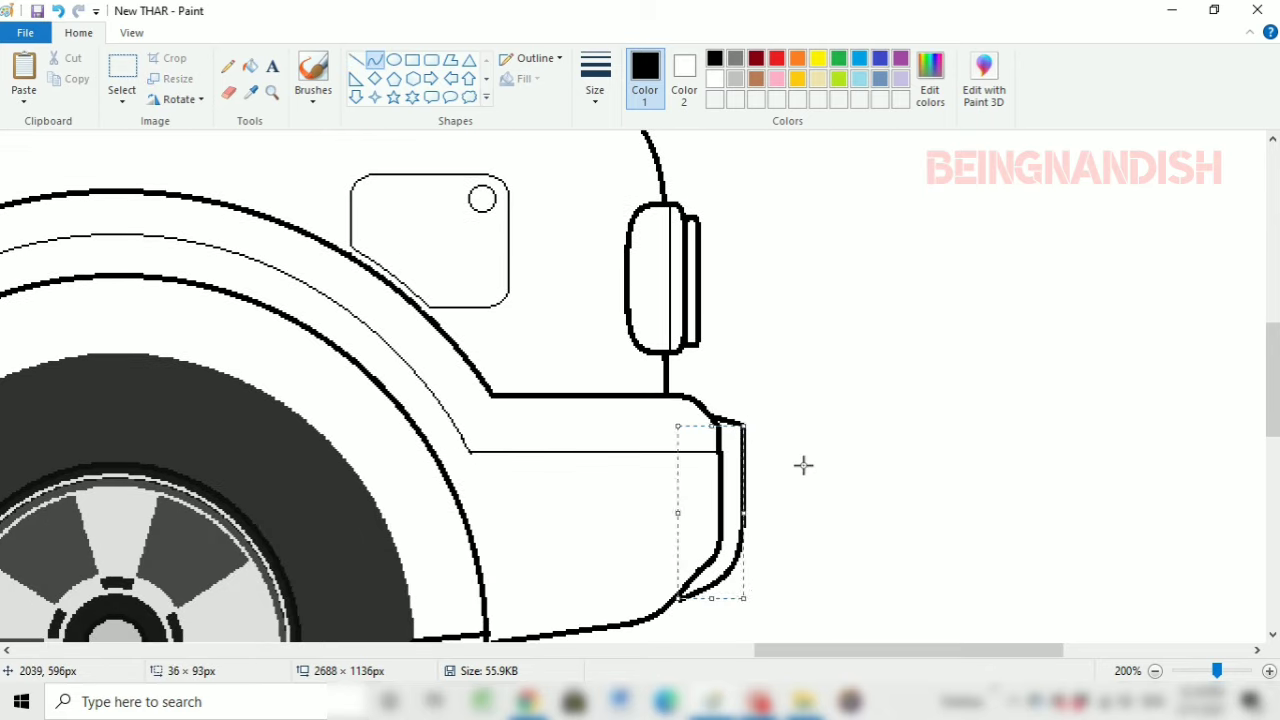
Step: Select the upper part of the tail light, about 62 × 41 px, and move it slightly upward to lengthen the light
{"action": "left_click", "coordinate": [131, 32]}
{"action": "left_click", "coordinate": [63, 70]}
{"action": "left_click", "coordinate": [63, 70]}
{"action": "scroll", "coordinate": [363, 600], "scroll_direction": "up", "scroll_amount": 2, "text": "ctrl"}
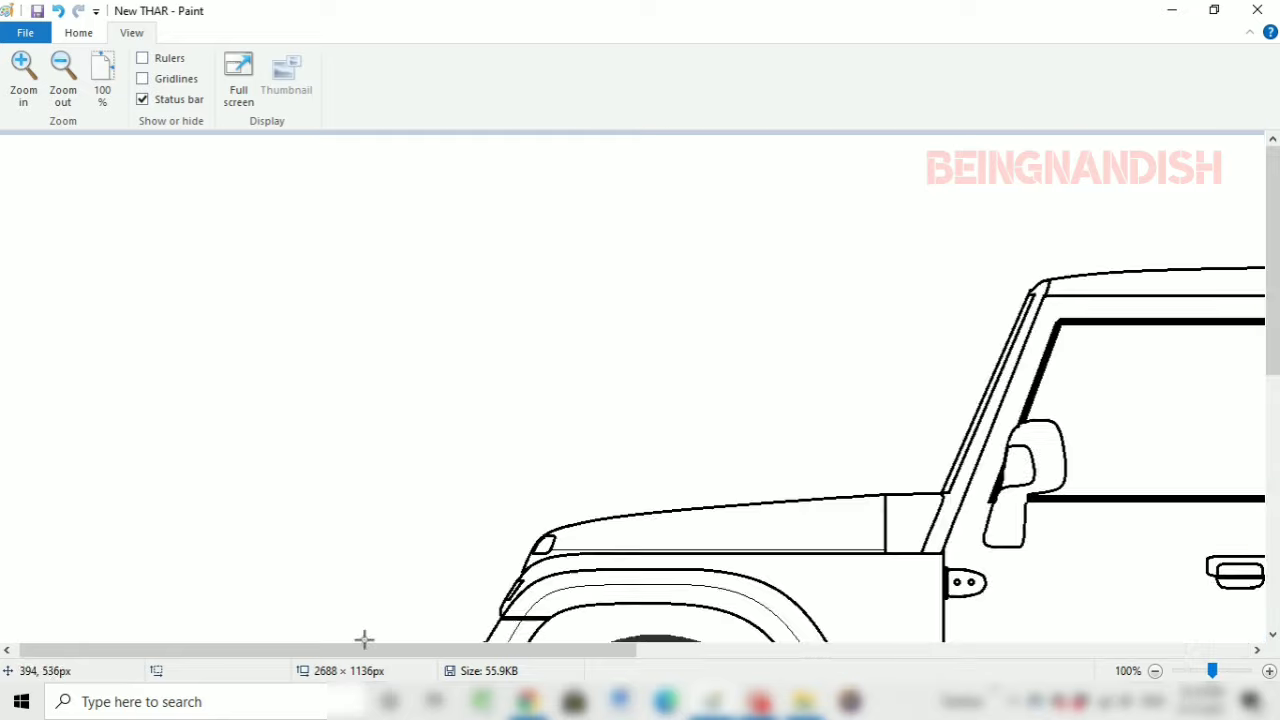
{"action": "left_click", "coordinate": [78, 33]}
{"action": "left_click", "coordinate": [122, 70]}
{"action": "left_click_drag", "start_coordinate": [574, 344], "coordinate": [698, 425]}
{"action": "left_click_drag", "start_coordinate": [640, 398], "coordinate": [641, 380]}
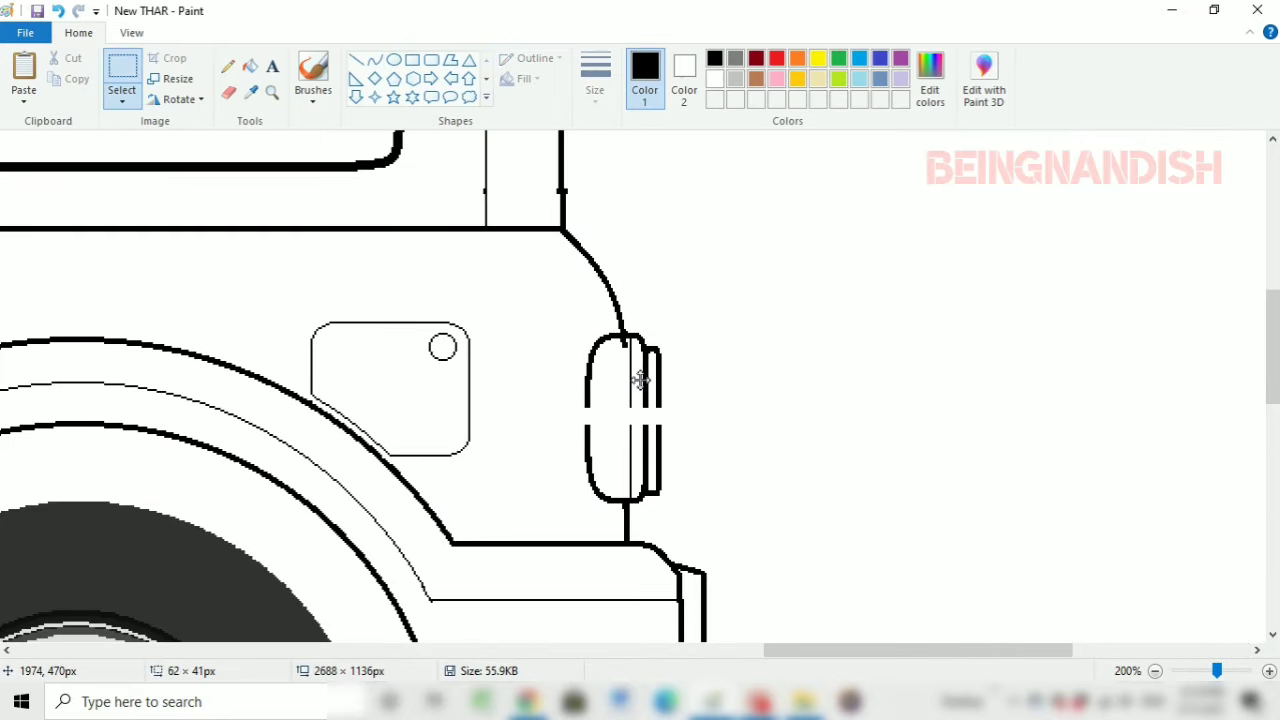
Step: Erase the body edge's overlap inside the tail light and close the gaps in the light's rear vertical edges with lines
{"action": "left_click", "coordinate": [228, 92]}
{"action": "left_click", "coordinate": [595, 80]}
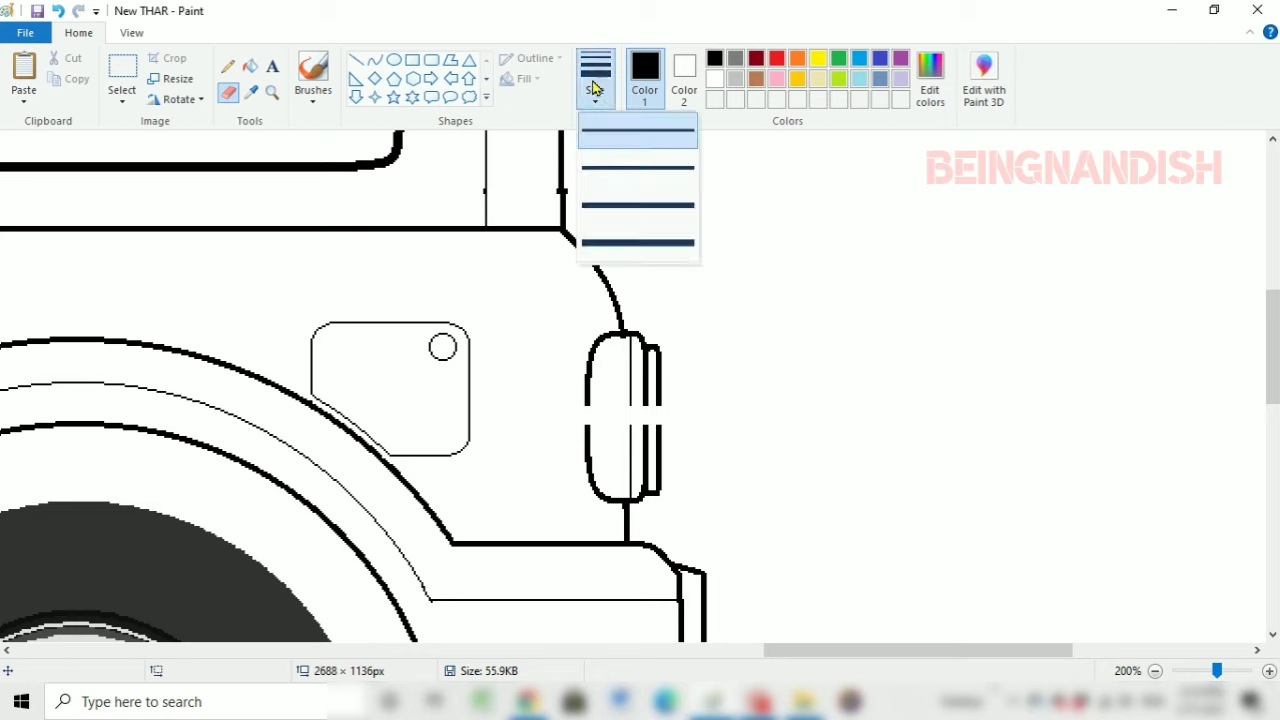
{"action": "left_click", "coordinate": [596, 205]}
{"action": "left_click", "coordinate": [356, 60]}
{"action": "left_click", "coordinate": [727, 285]}
{"action": "key", "text": "ctrl+z"}
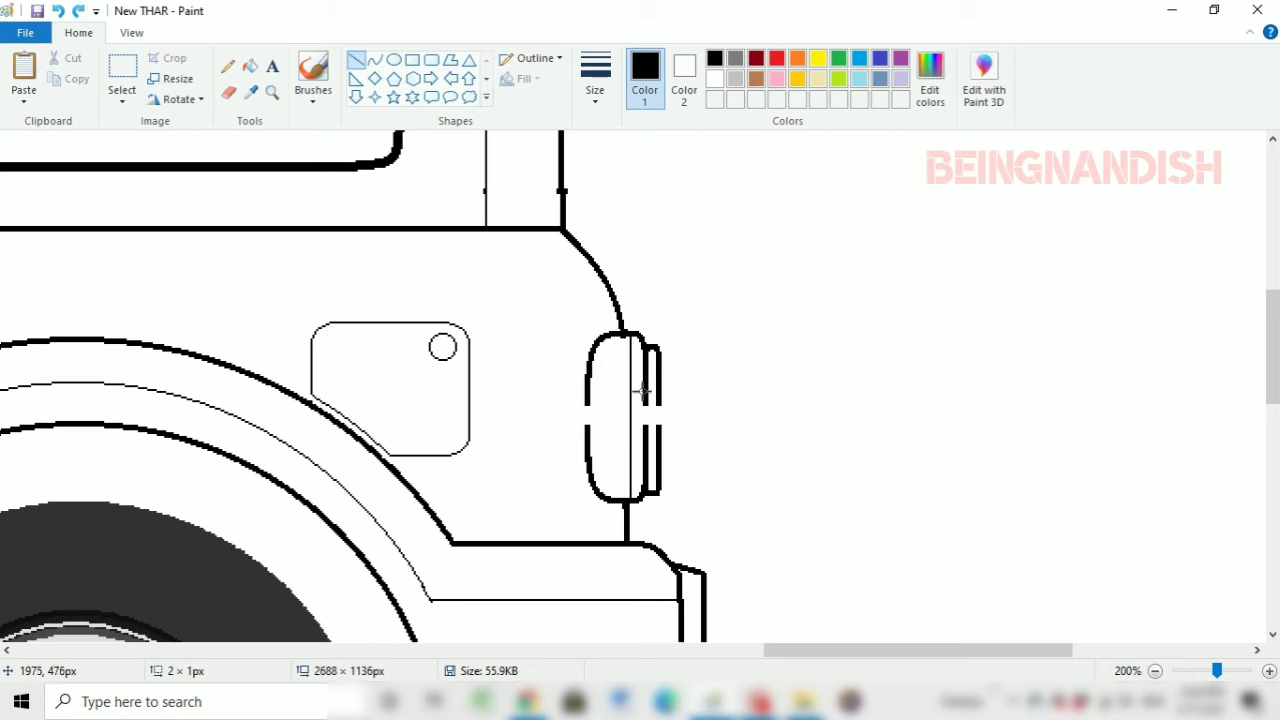
{"action": "left_click", "coordinate": [595, 80]}
{"action": "left_click", "coordinate": [636, 205]}
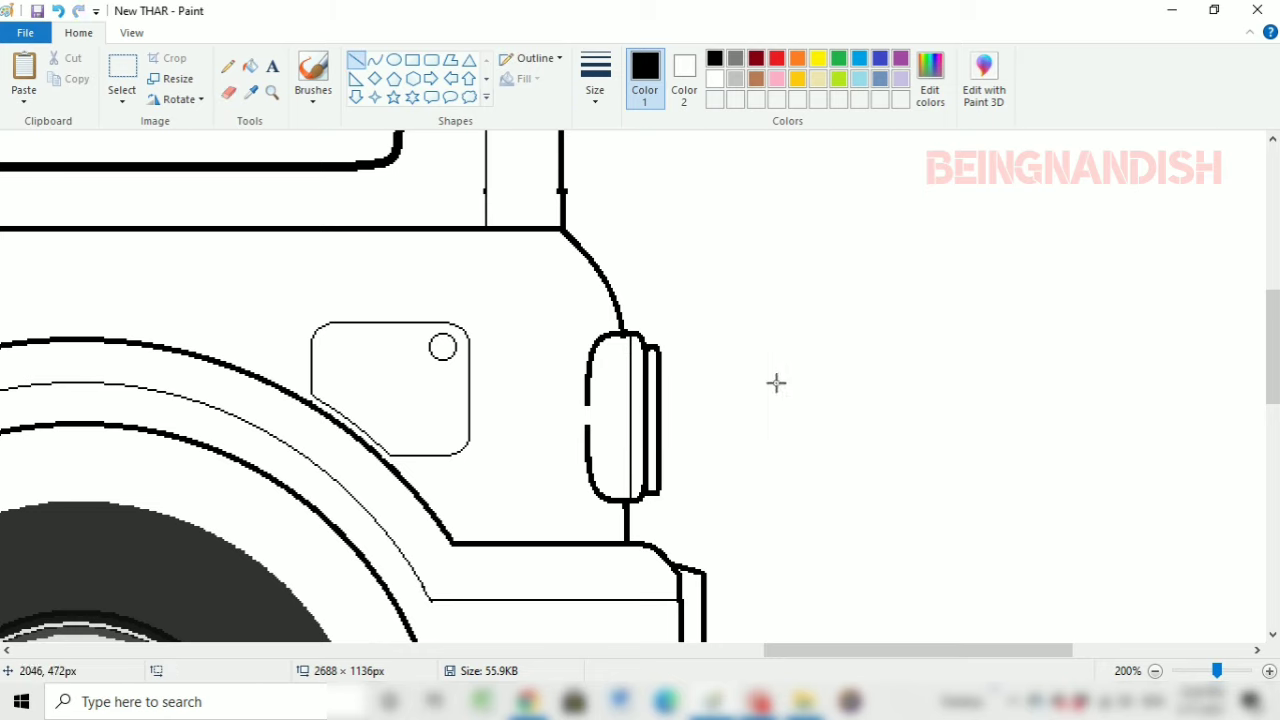
Step: Erase the tail light's front edge and redraw its upper front corner with a tighter curve about 16 × 26 px
{"action": "left_click", "coordinate": [228, 92]}
{"action": "left_click", "coordinate": [374, 60]}
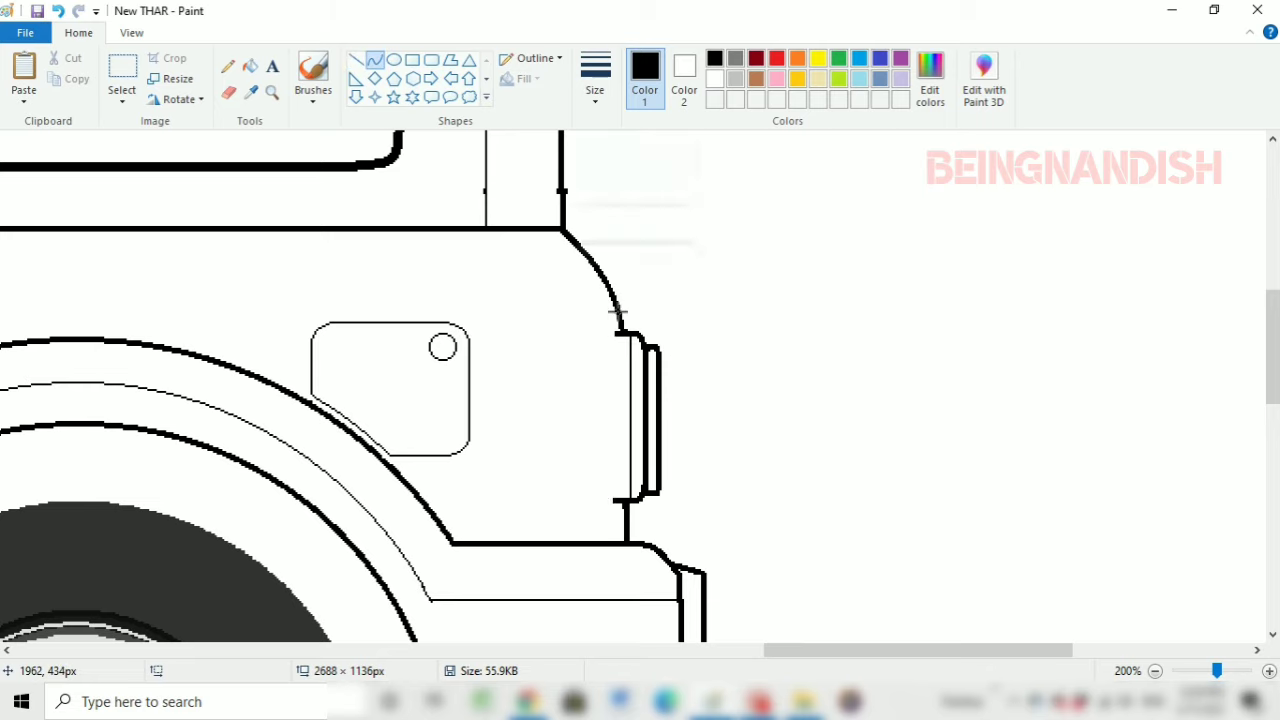
{"action": "left_click_drag", "start_coordinate": [620, 333], "coordinate": [590, 380]}
{"action": "left_click_drag", "start_coordinate": [600, 355], "coordinate": [595, 333]}
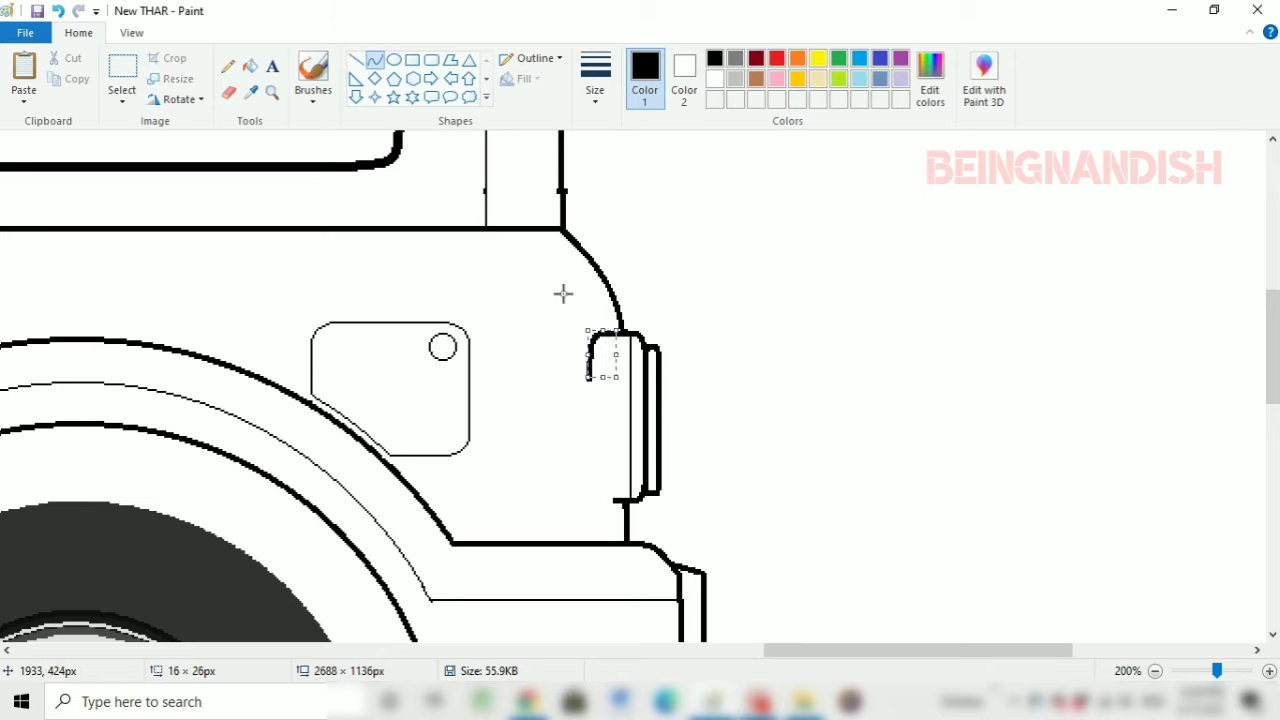
Step: Copy the upper front corner curve, flip it vertically for the tail light's lower front corner and join both with a vertical line
{"action": "left_click", "coordinate": [122, 80]}
{"action": "left_click_drag", "start_coordinate": [630, 392], "coordinate": [576, 324]}
{"action": "key", "text": "ctrl+c"}
{"action": "key", "text": "ctrl+v"}
{"action": "right_click", "coordinate": [45, 160]}
{"action": "left_click", "coordinate": [200, 397]}
{"action": "left_click_drag", "start_coordinate": [35, 165], "coordinate": [607, 480]}
{"action": "left_click", "coordinate": [357, 68]}
{"action": "left_click_drag", "start_coordinate": [590, 378], "coordinate": [590, 470]}
{"action": "left_click", "coordinate": [546, 323]}
Step: Erase the curved body edge above the tail light and replace it with a slanted line ending in a vertical segment about 11 px long
{"action": "left_click", "coordinate": [229, 93]}
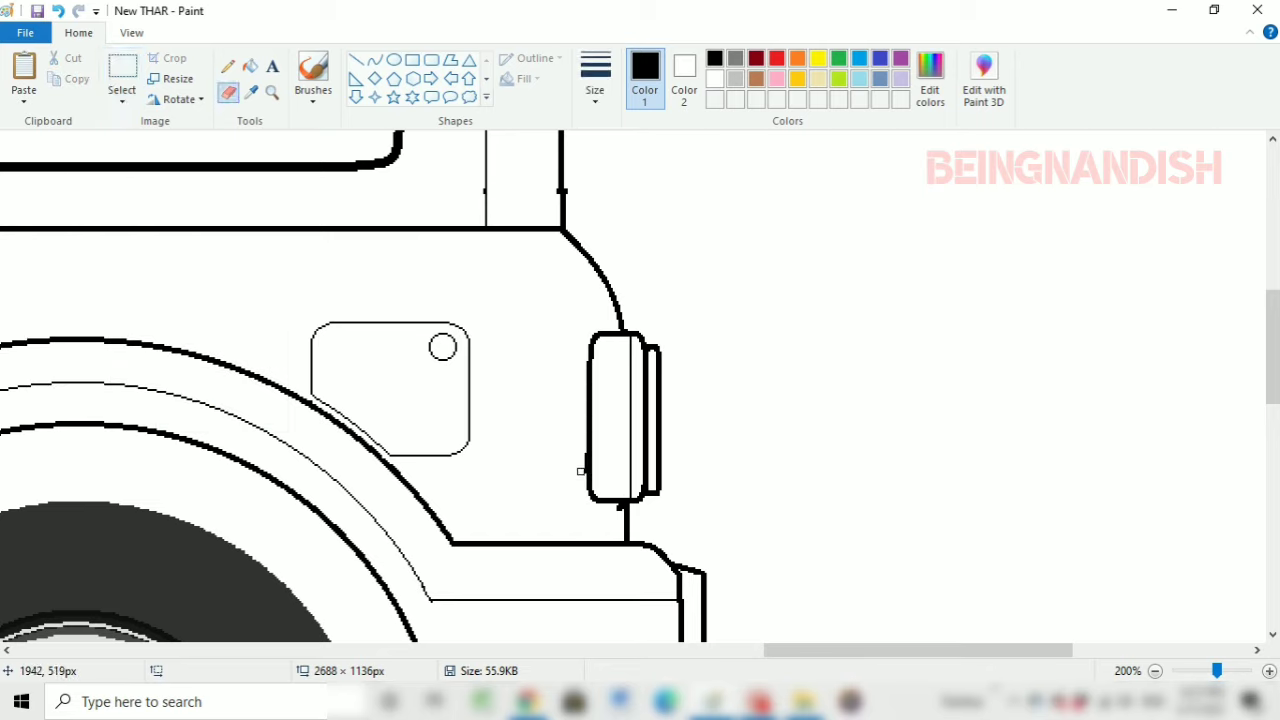
{"action": "left_click", "coordinate": [357, 60]}
{"action": "left_click_drag", "start_coordinate": [563, 229], "coordinate": [626, 330]}
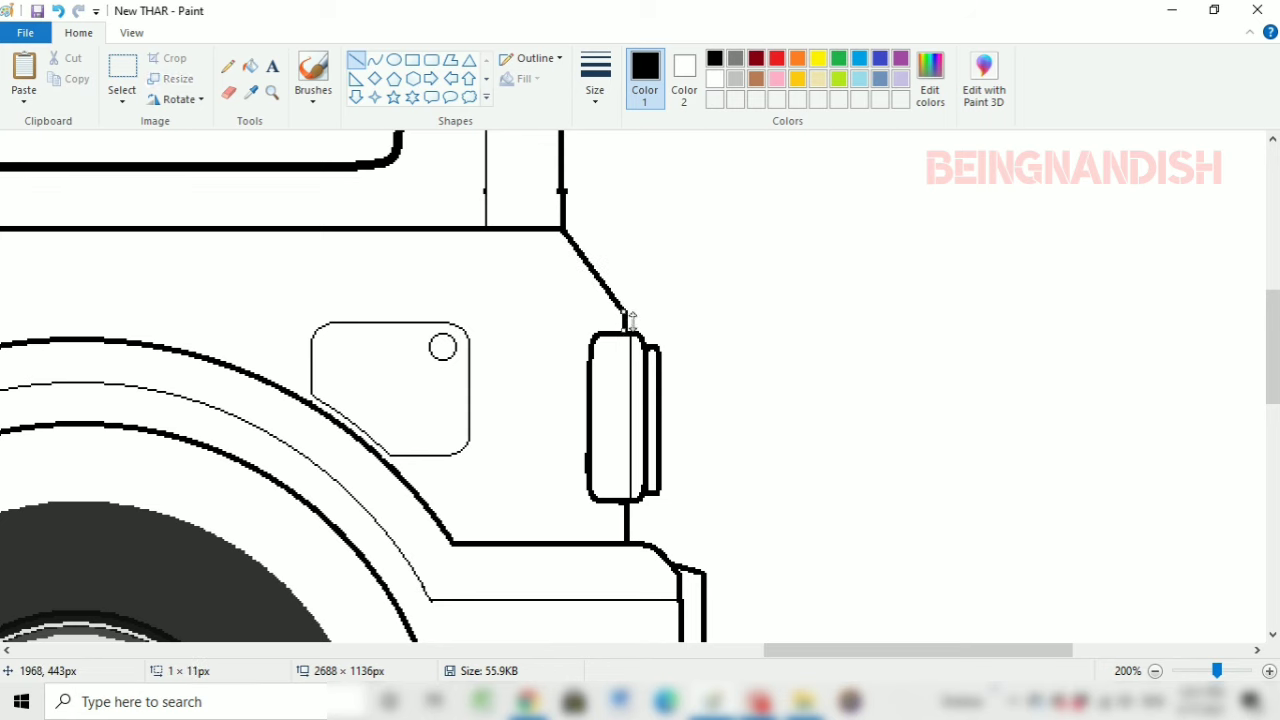
Step: Draw a rounded rectangle about 120 × 320 px, matching the rear wheel's height, and place it behind the car's tail as the spare wheel
{"action": "left_click", "coordinate": [131, 32]}
{"action": "left_click", "coordinate": [62, 75]}
{"action": "left_click", "coordinate": [62, 75]}
{"action": "left_click", "coordinate": [44, 103]}
{"action": "left_click", "coordinate": [78, 32]}
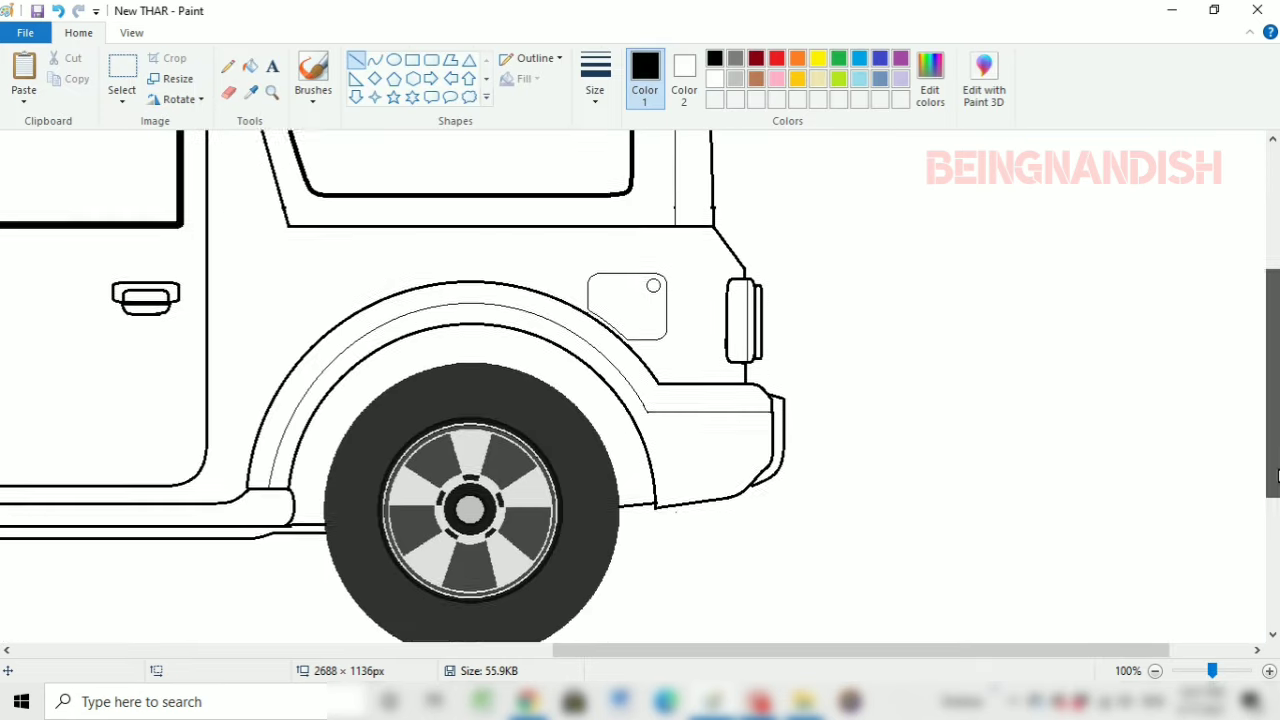
{"action": "left_click", "coordinate": [431, 59]}
{"action": "left_click_drag", "start_coordinate": [458, 342], "coordinate": [565, 640]}
{"action": "left_click_drag", "start_coordinate": [510, 490], "coordinate": [881, 305]}
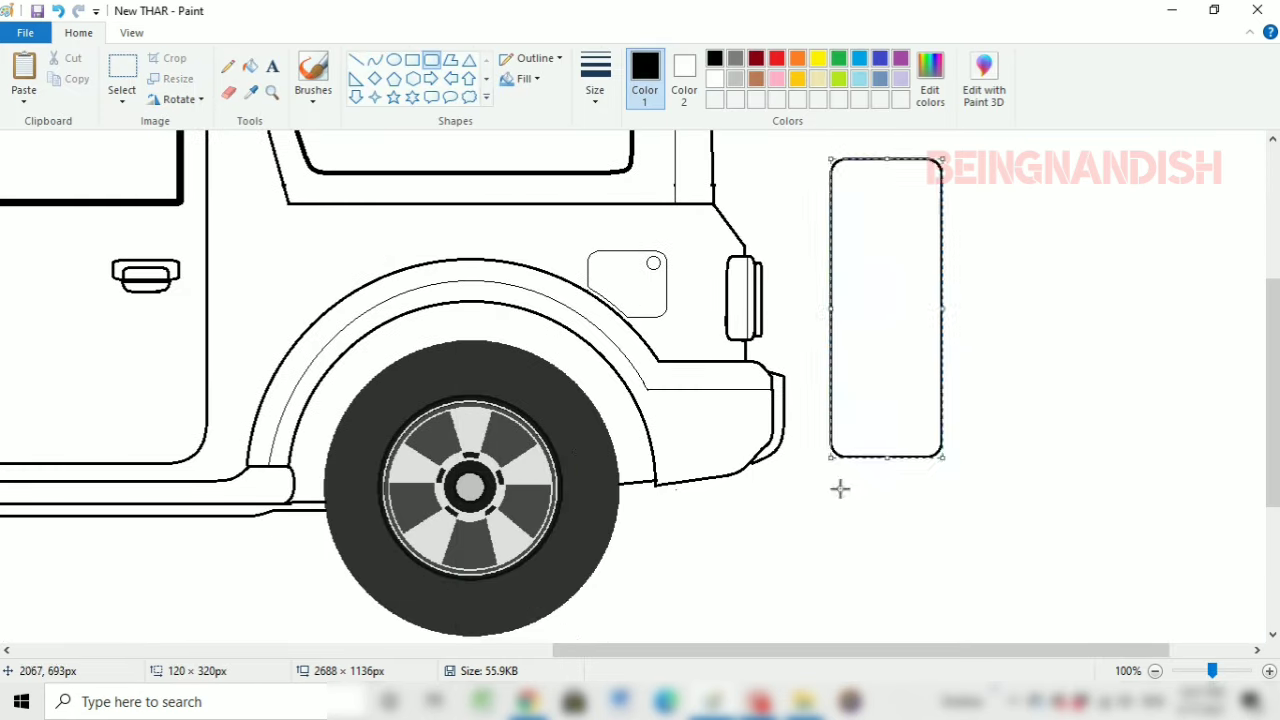
{"action": "scroll", "coordinate": [840, 480], "scroll_direction": "up", "scroll_amount": 3}
{"action": "left_click_drag", "start_coordinate": [820, 463], "coordinate": [809, 459]}
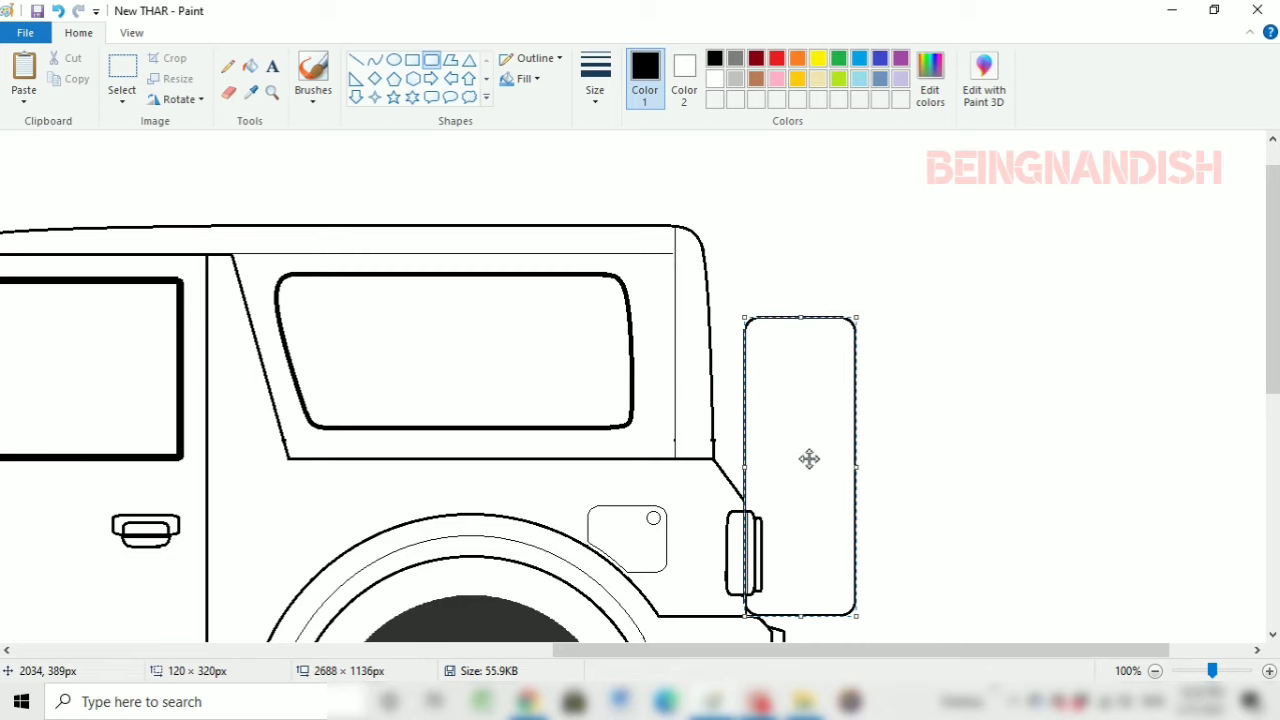
Step: Move the spare wheel against the car's tail, resize it to about 112 × 310 px and erase its outline where it overlaps the body
{"action": "left_click_drag", "start_coordinate": [809, 459], "coordinate": [792, 490]}
{"action": "scroll", "coordinate": [923, 397], "scroll_direction": "down", "scroll_amount": 3}
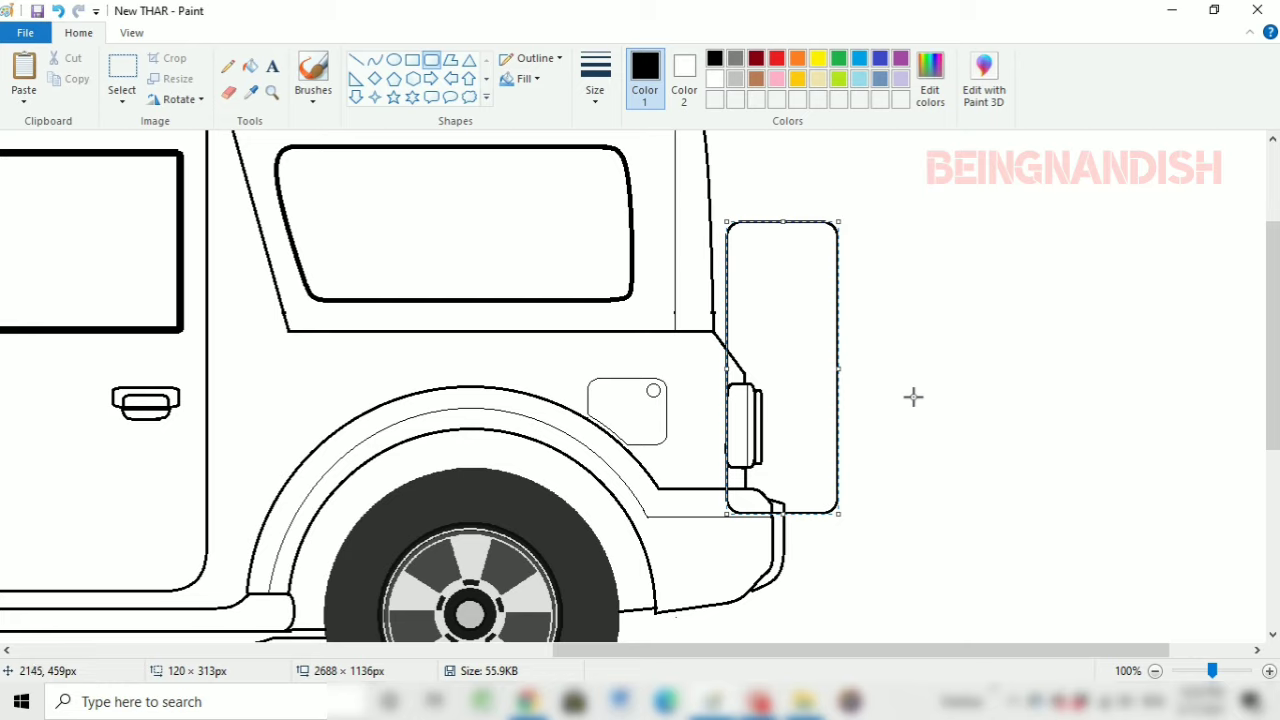
{"action": "left_click_drag", "start_coordinate": [838, 368], "coordinate": [830, 365]}
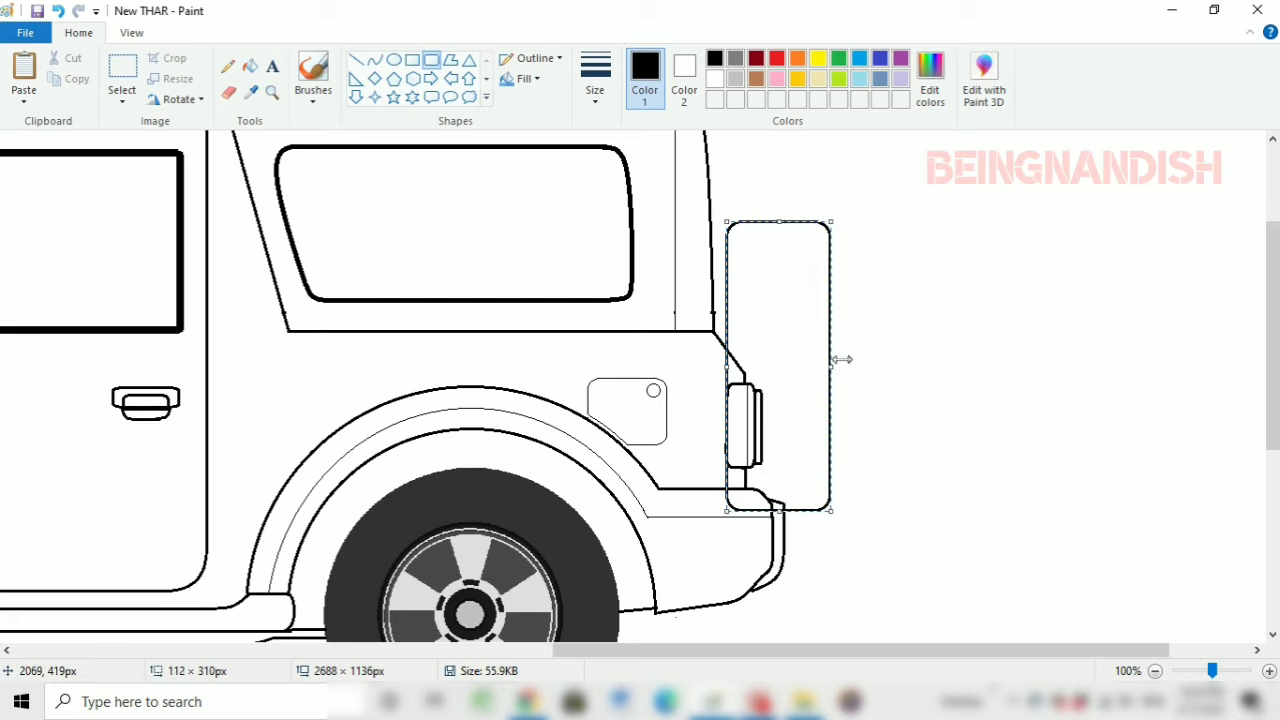
{"action": "left_click", "coordinate": [228, 92]}
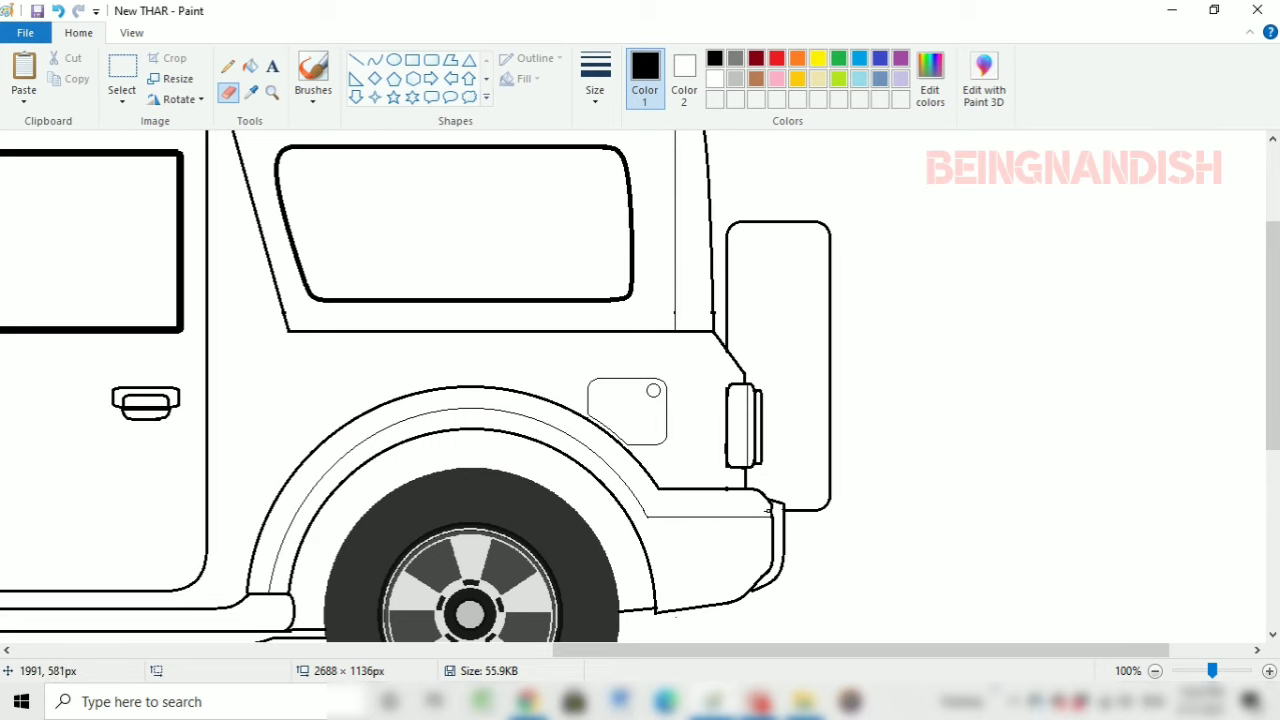
Step: Bridge the gap between the body's rear edge and the spare wheel with a short curve just above the waistline, replacing the trial straight line
{"action": "left_click", "coordinate": [356, 60]}
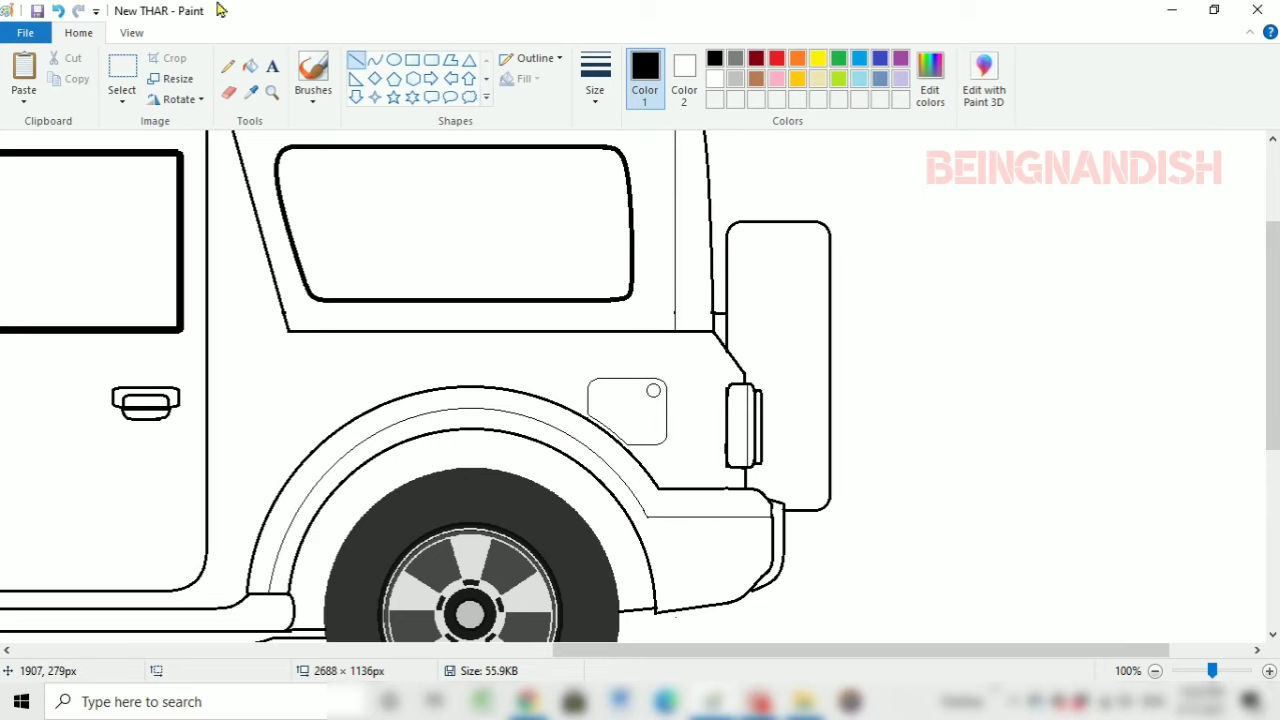
{"action": "left_click", "coordinate": [131, 32]}
{"action": "left_click", "coordinate": [24, 70]}
{"action": "left_click", "coordinate": [78, 32]}
{"action": "left_click", "coordinate": [228, 92]}
{"action": "left_click", "coordinate": [375, 60]}
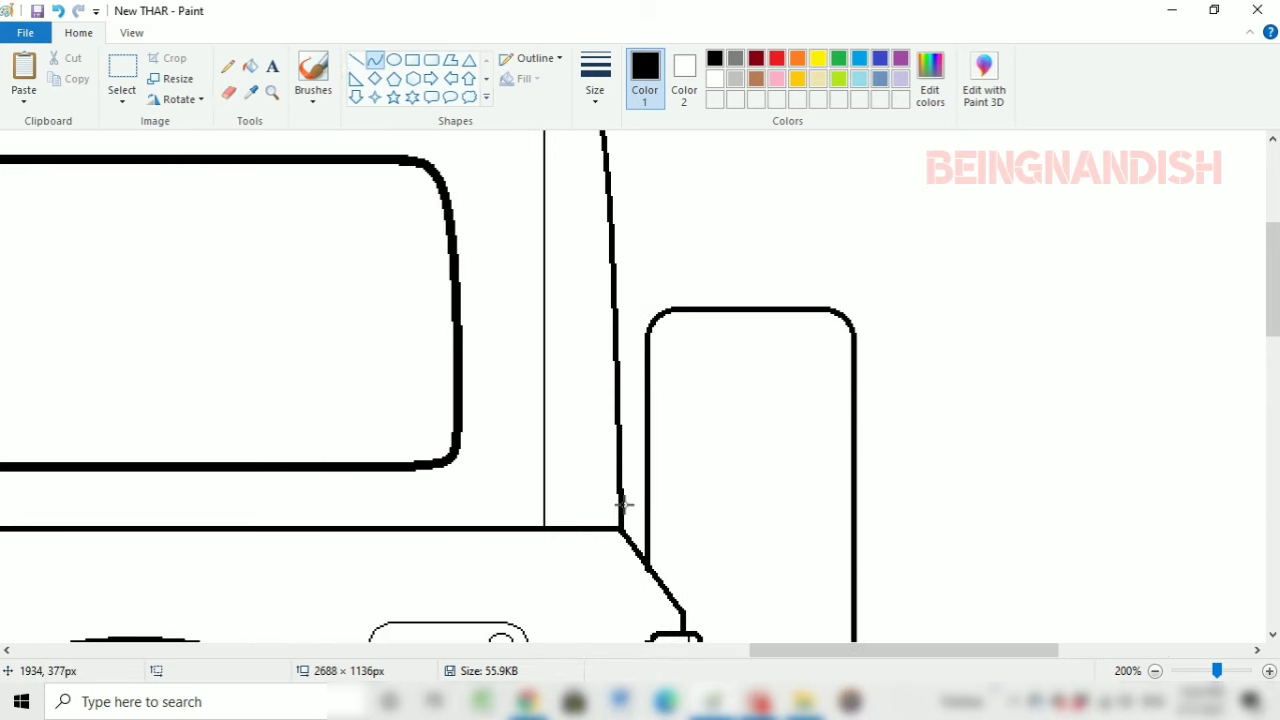
{"action": "left_click", "coordinate": [131, 32]}
{"action": "left_click", "coordinate": [63, 70]}
{"action": "left_click", "coordinate": [63, 70]}
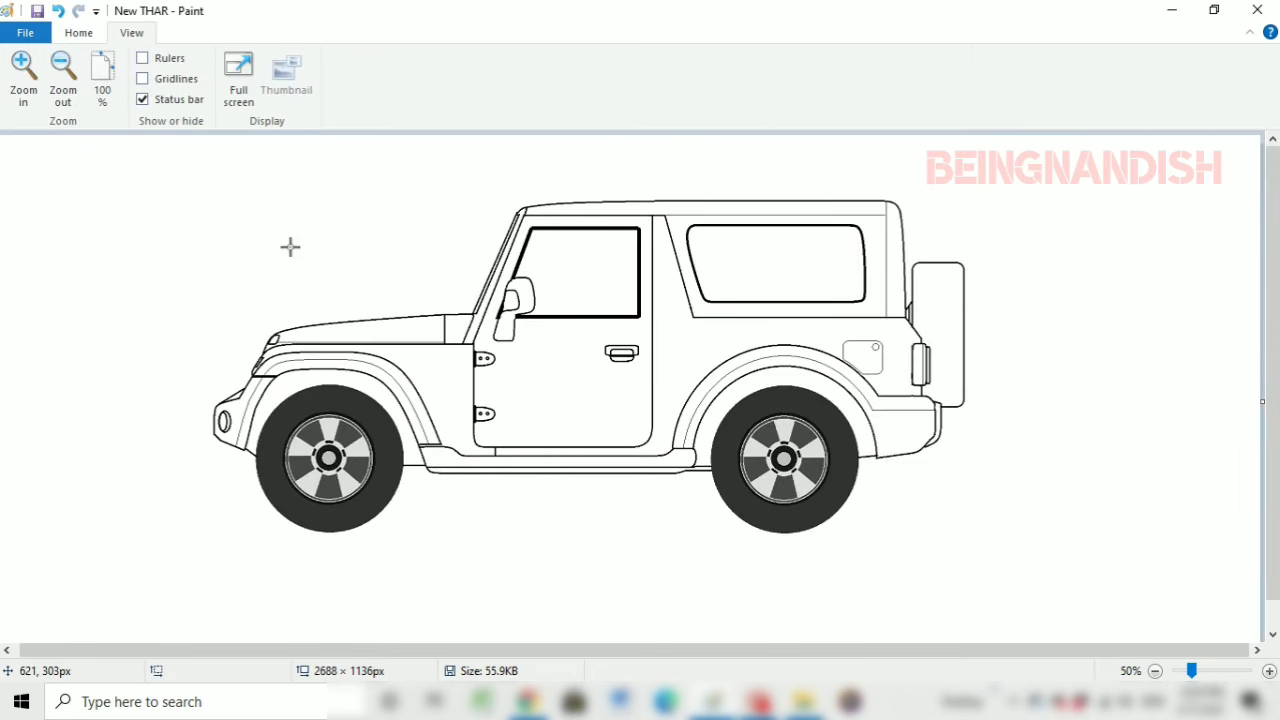
{"action": "left_click", "coordinate": [78, 32]}
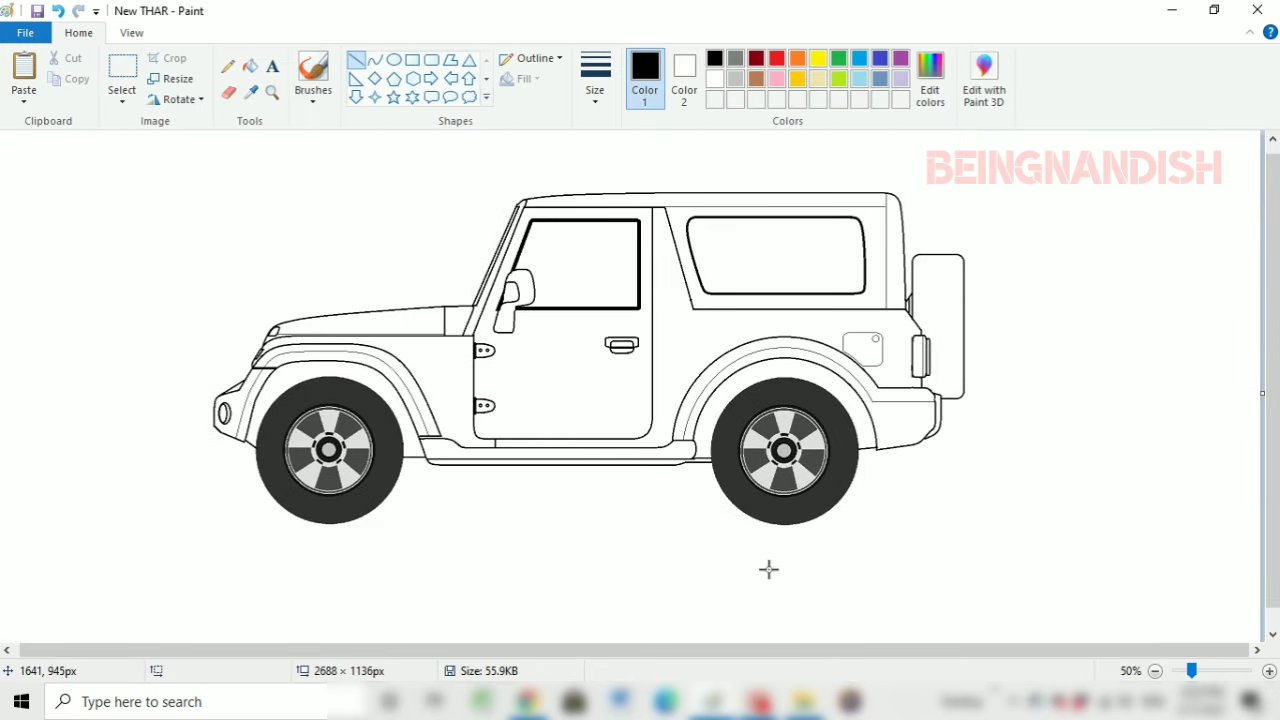